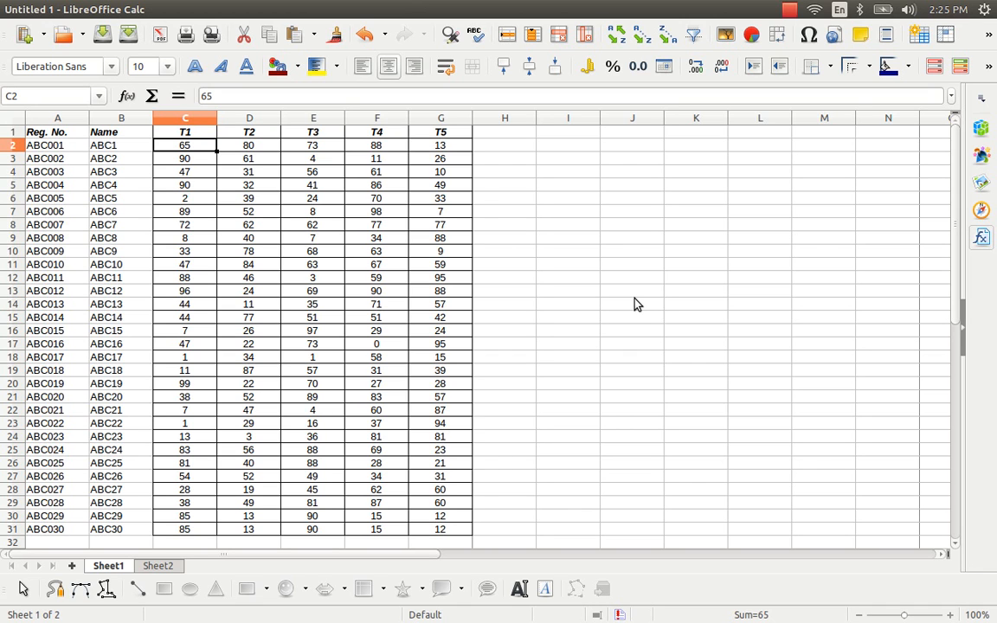
Switch to Sheet2 and inspect the student registration number entered in cell B1.
key(ctrl+Page_Down)
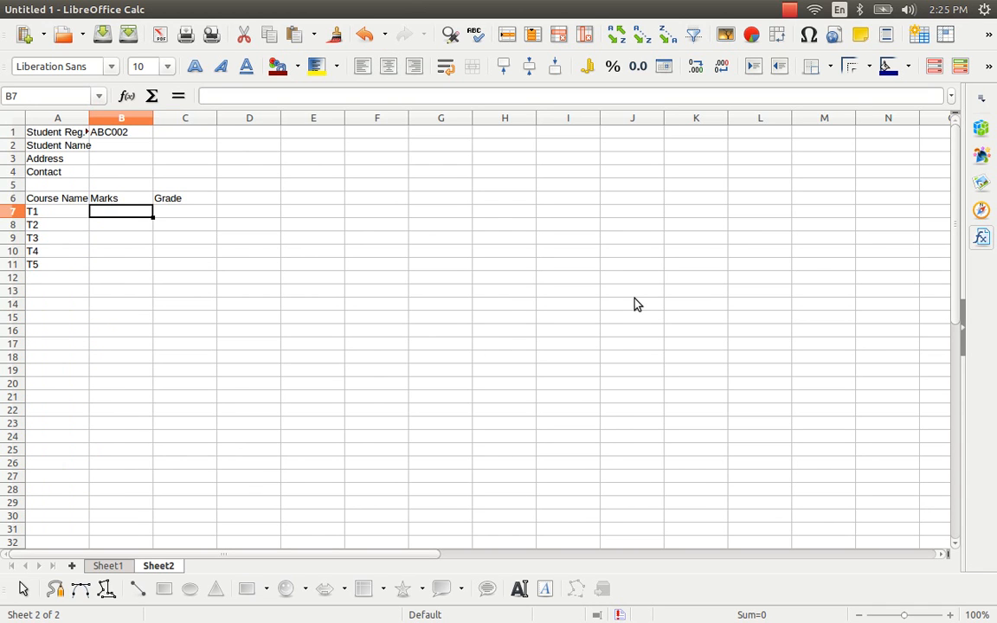
key(Up)
key(Up)
key(Up)
key(Up)
key(Up)
key(Up)
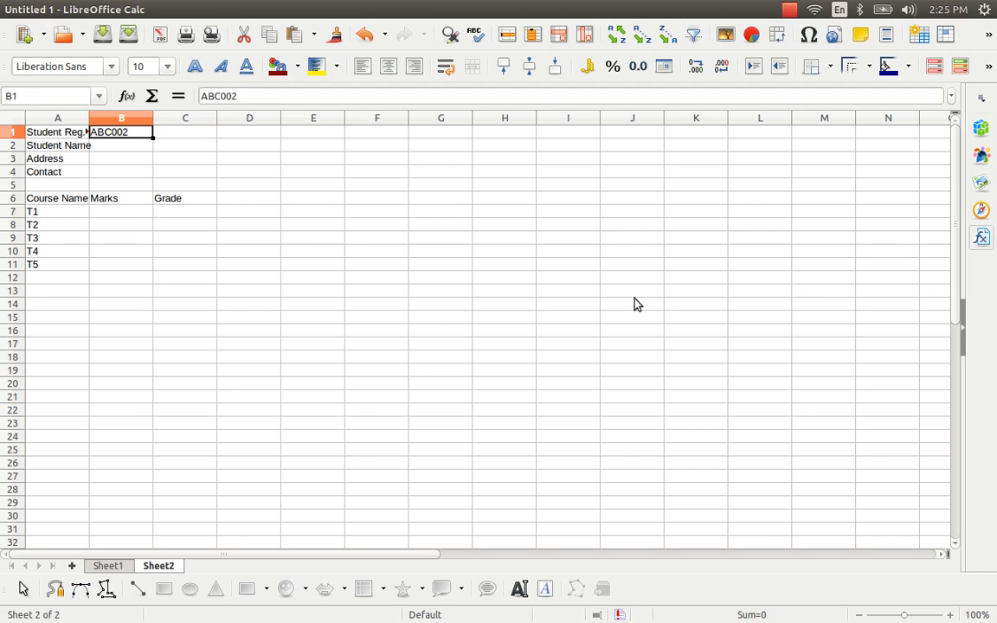
key(F2)
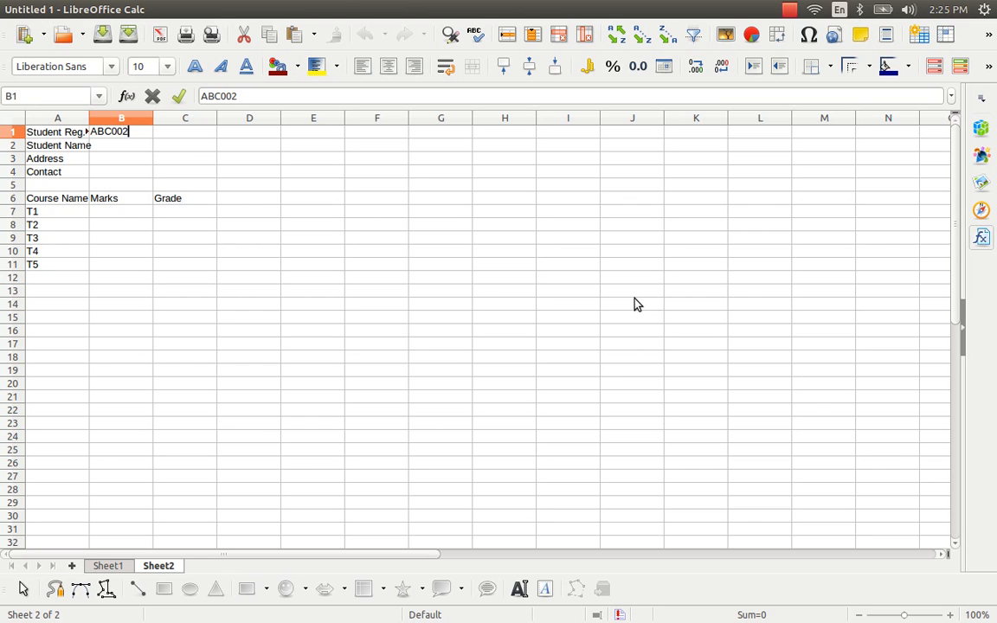
key(Return)
Examine the Marks column on Sheet2, starting from the T1 row in cell B7.
key(Down)
key(Down)
key(Down)
key(Down)
key(Down)
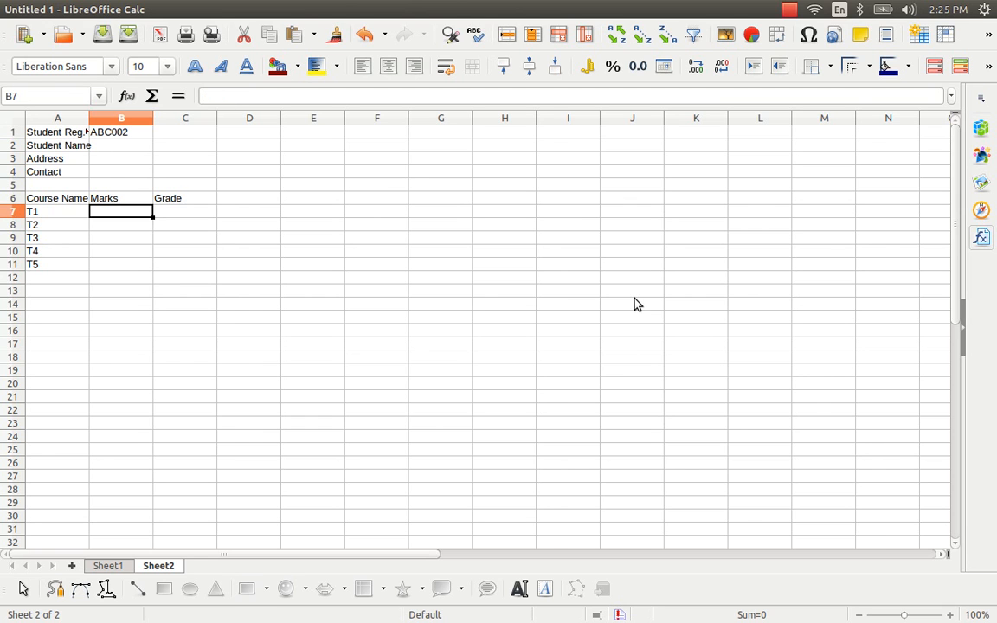
key(ctrl+shift+Down)
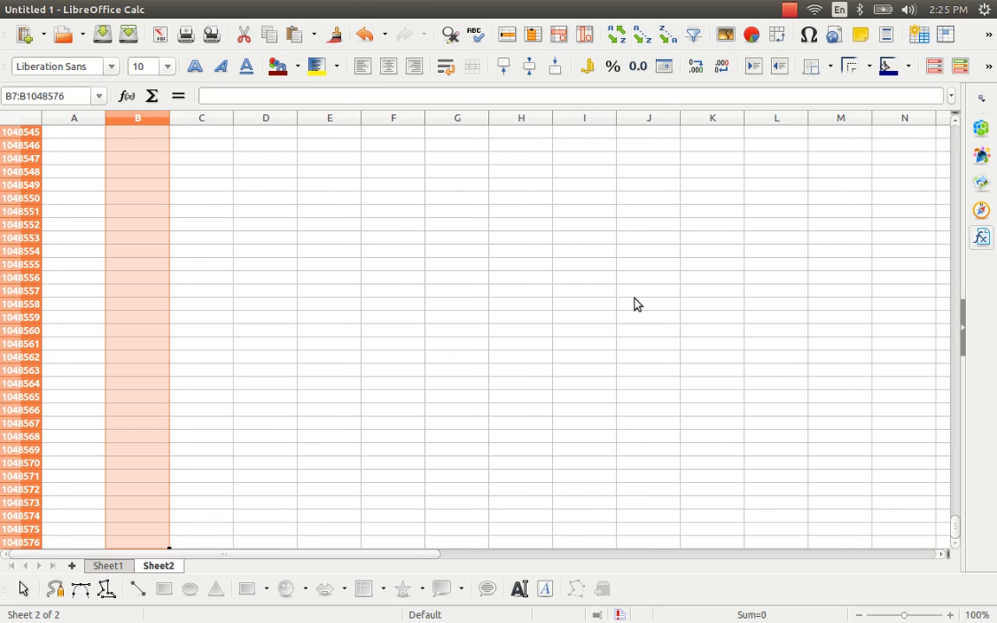
key(ctrl+shift+Up)
Return to Sheet1 and examine its header row and the block of T1 to T5 marks in C2:G31.
key(ctrl+Page_Up)
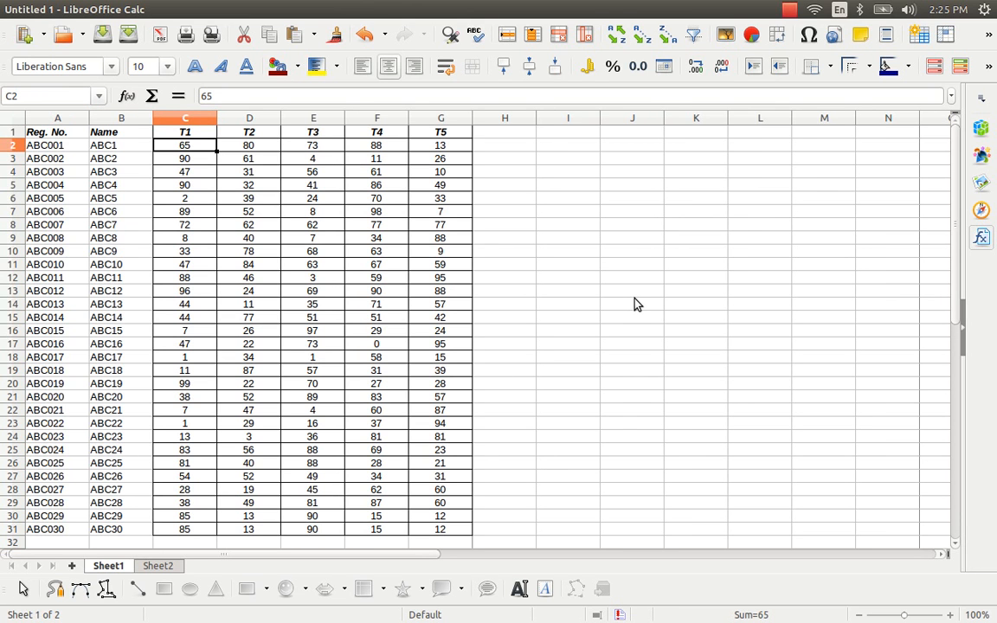
key(Up)
key(Left)
key(Left)
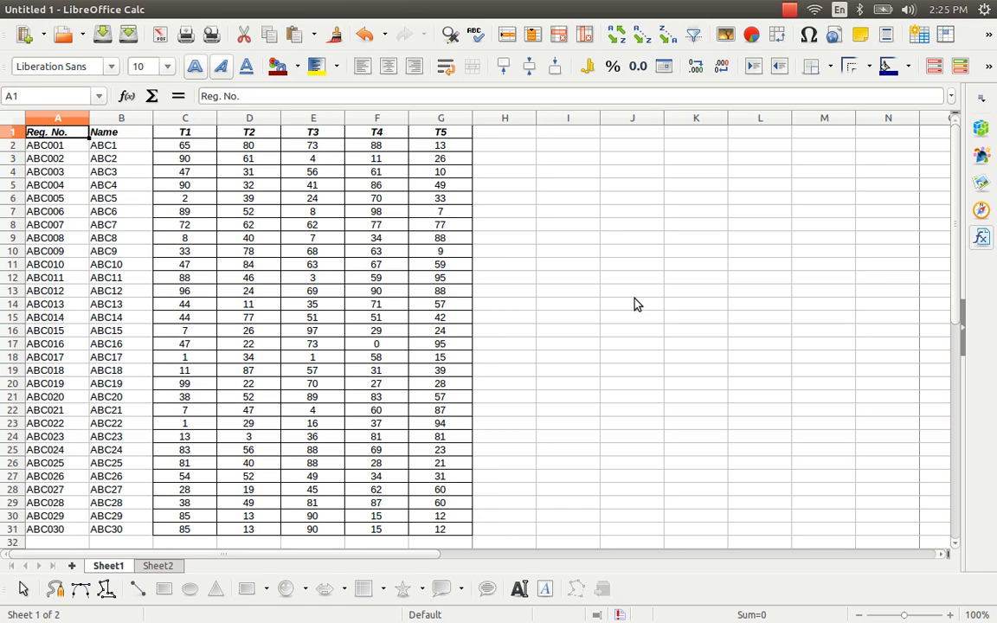
key(Right)
key(Right)
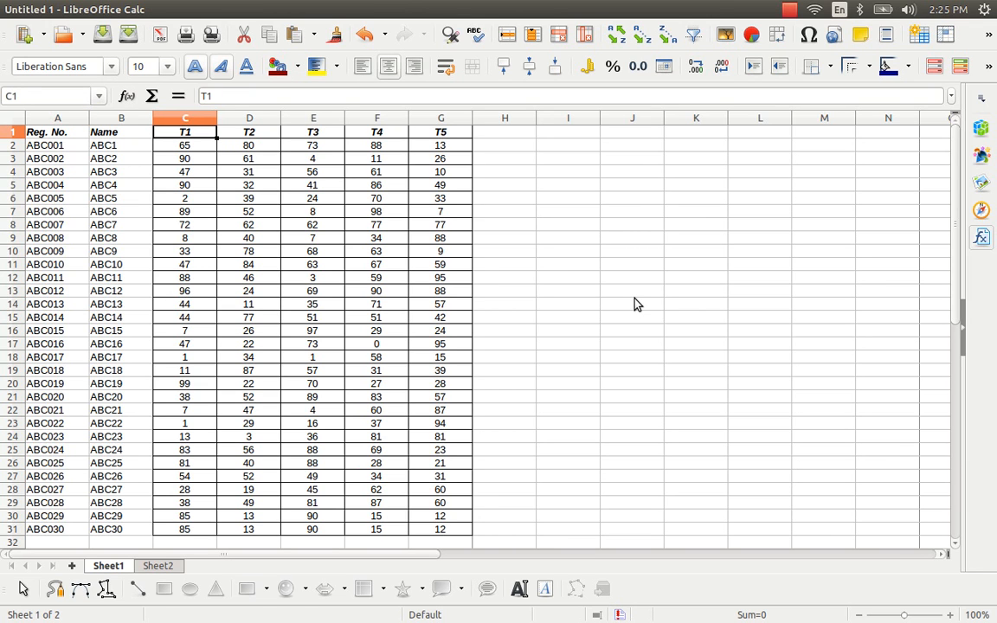
key(Down)
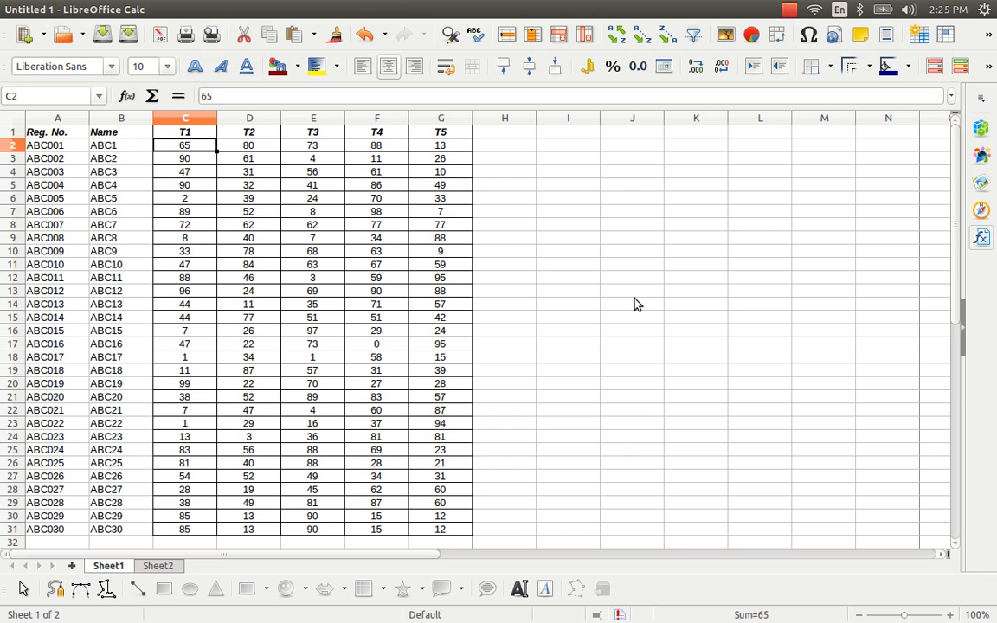
key(ctrl+shift+Right)
key(ctrl+shift+Down)
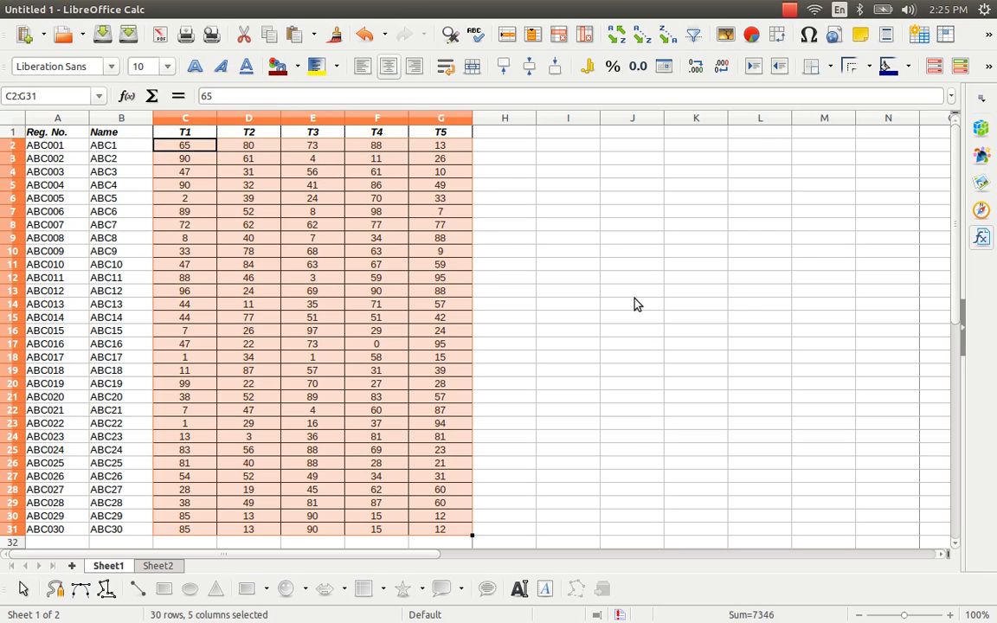
key(Up)
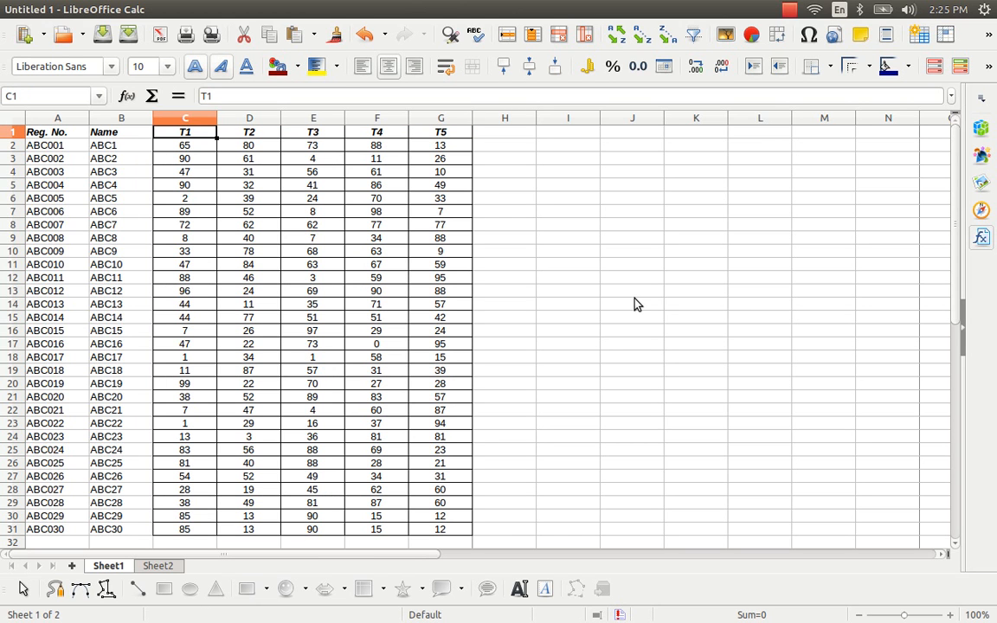
Look over the first registration numbers in column A of Sheet1 and the first student's T1 mark.
key(Left)
key(Left)
key(Down)
key(Down)
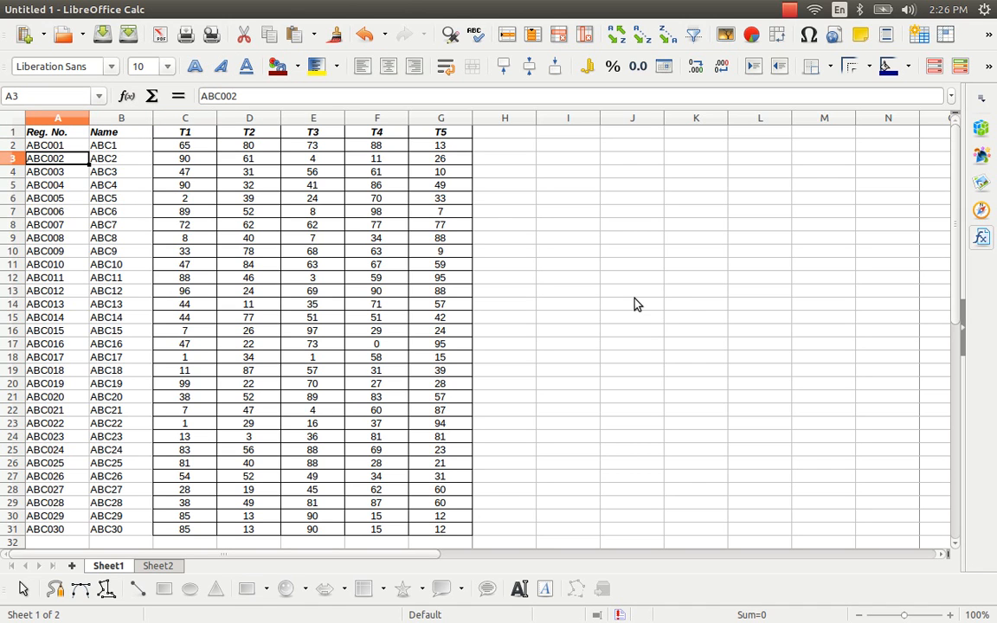
key(Up)
key(Right)
key(Right)
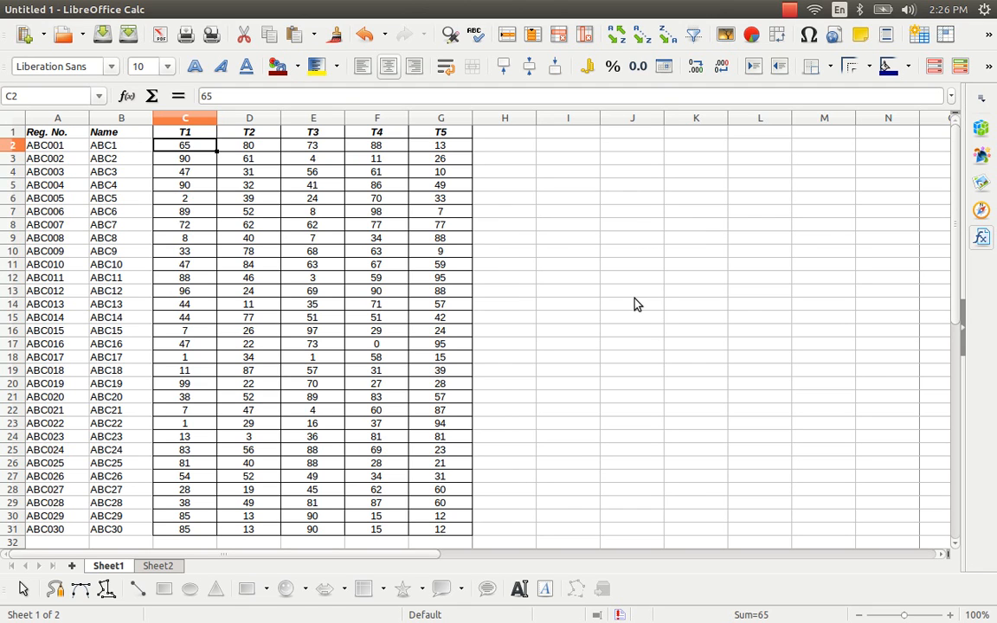
Review the T1, T2 and T3 course headings on Sheet1 together with the complete marks range C2:G31.
key(Up)
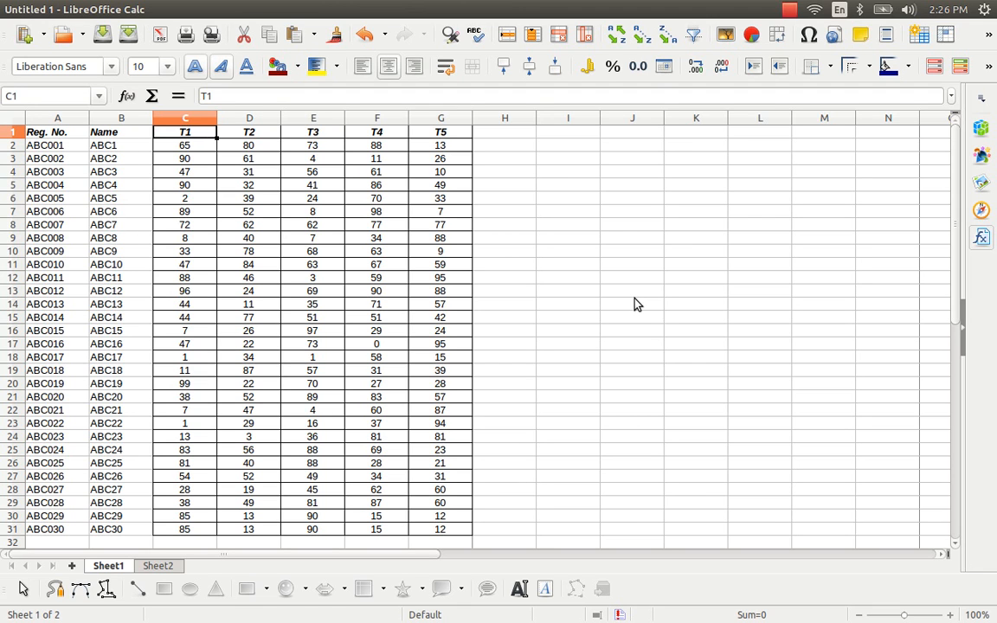
key(Right)
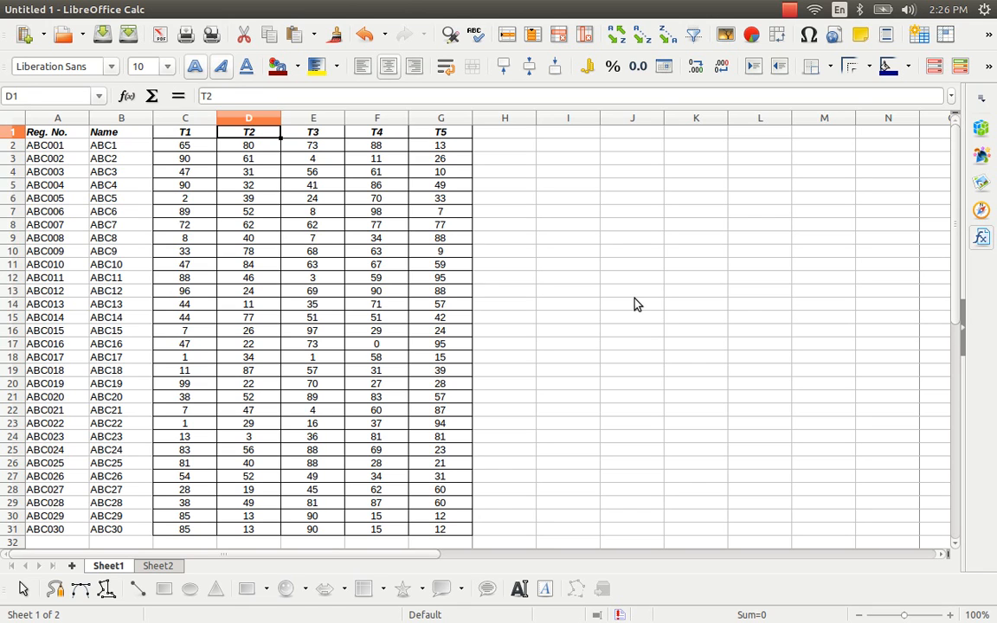
key(Right)
key(Down)
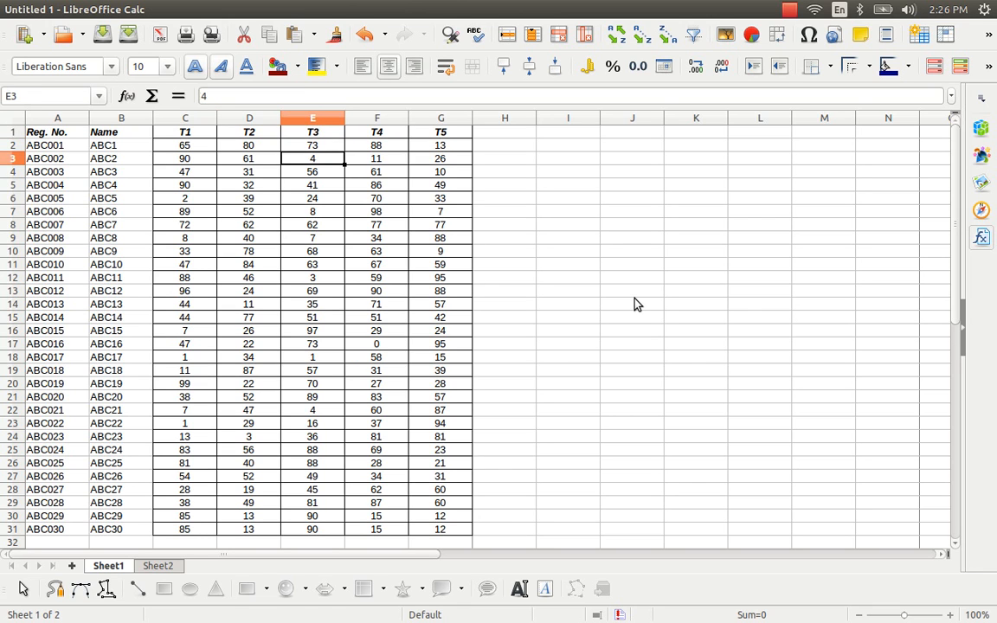
key(Left)
key(Left)
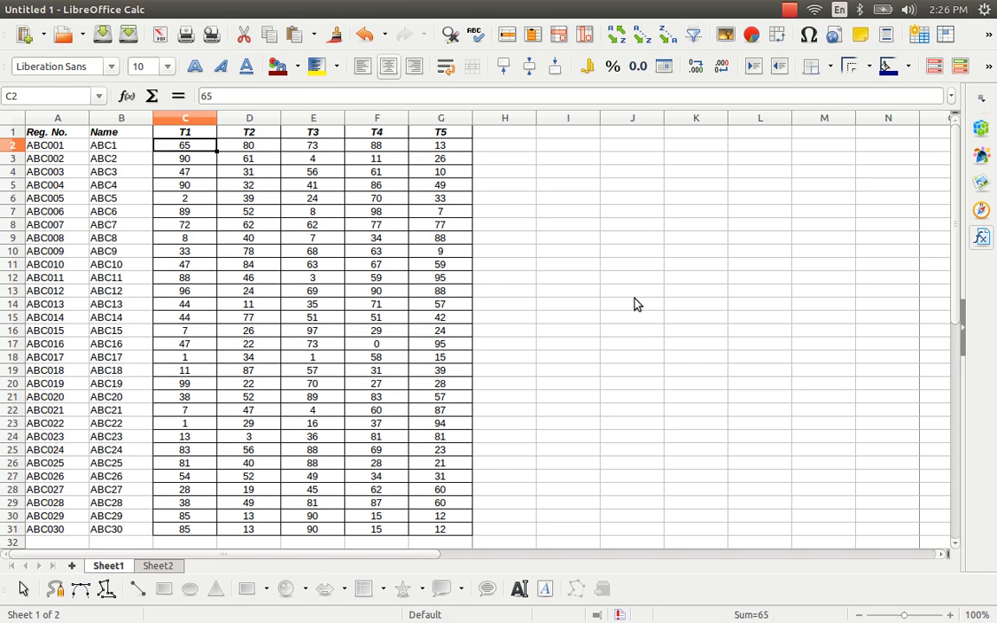
key(ctrl+shift+Right)
key(ctrl+shift+Down)
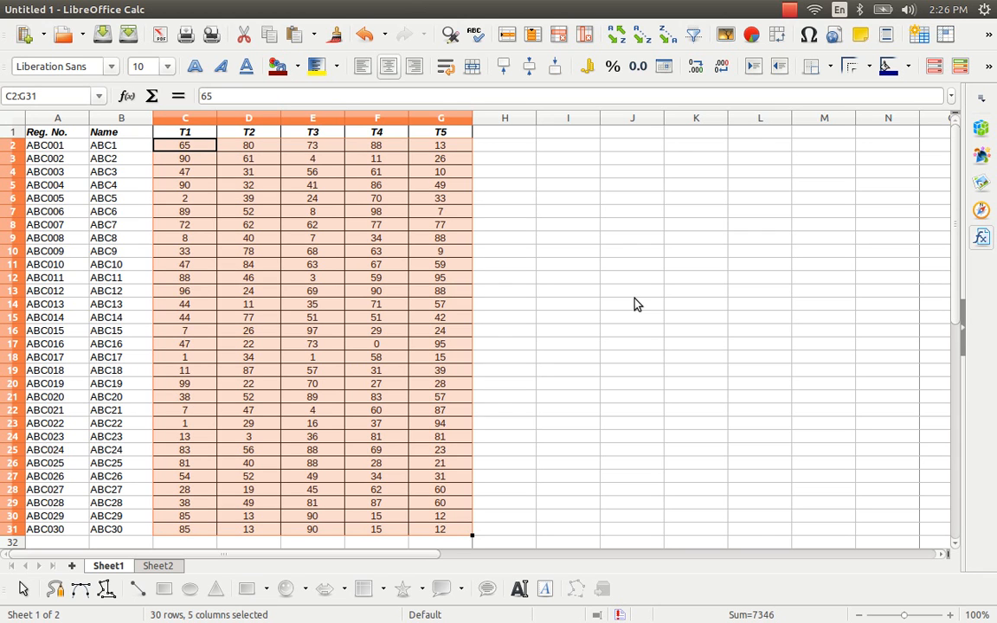
key(Up)
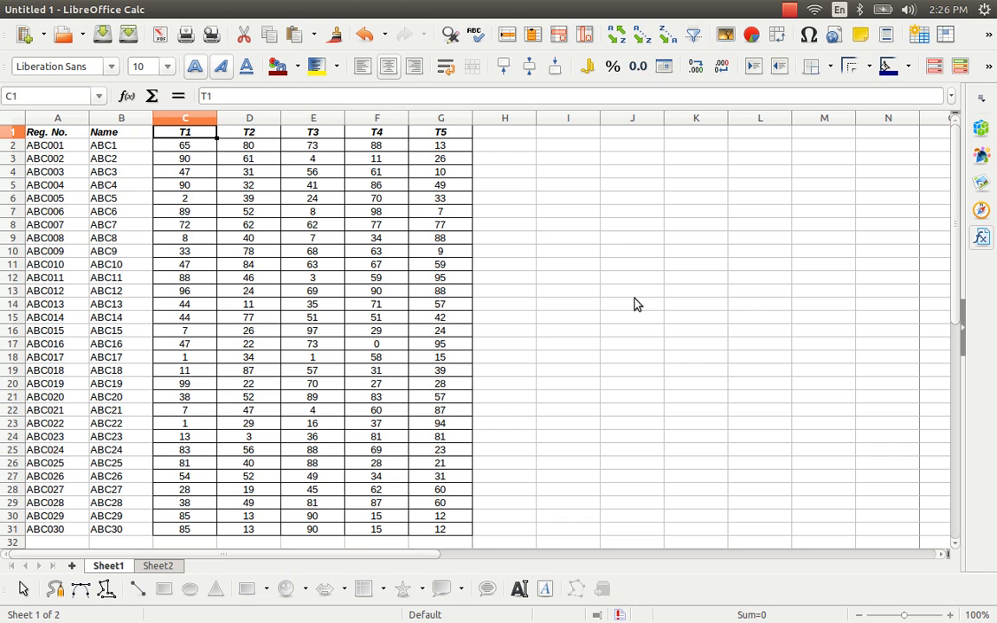
Examine the first student's T1 mark, registration number and name in row 2 of Sheet1.
key(Down)
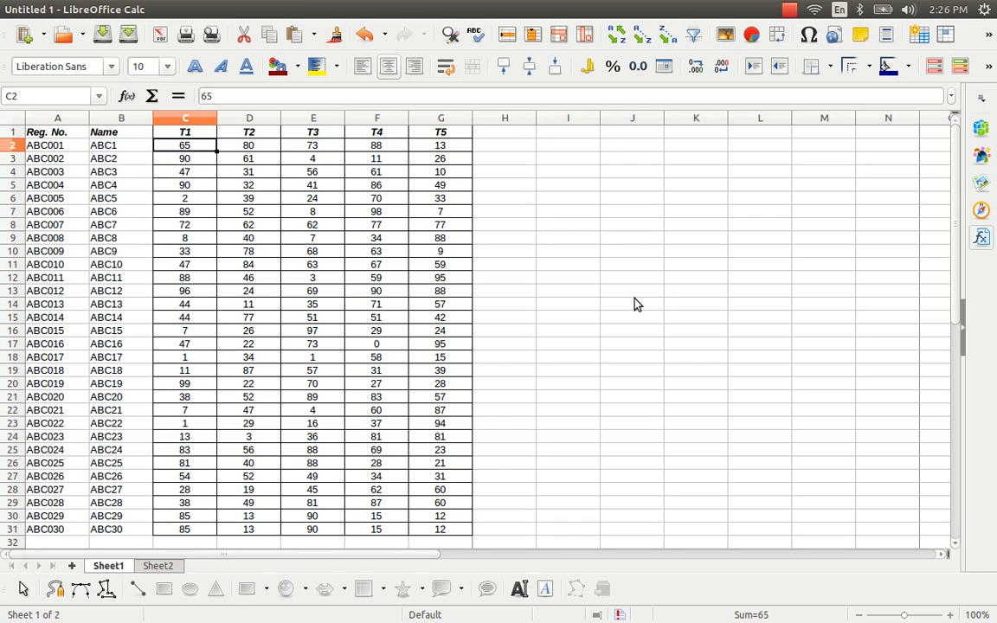
key(Up)
key(Down)
key(Left)
key(Left)
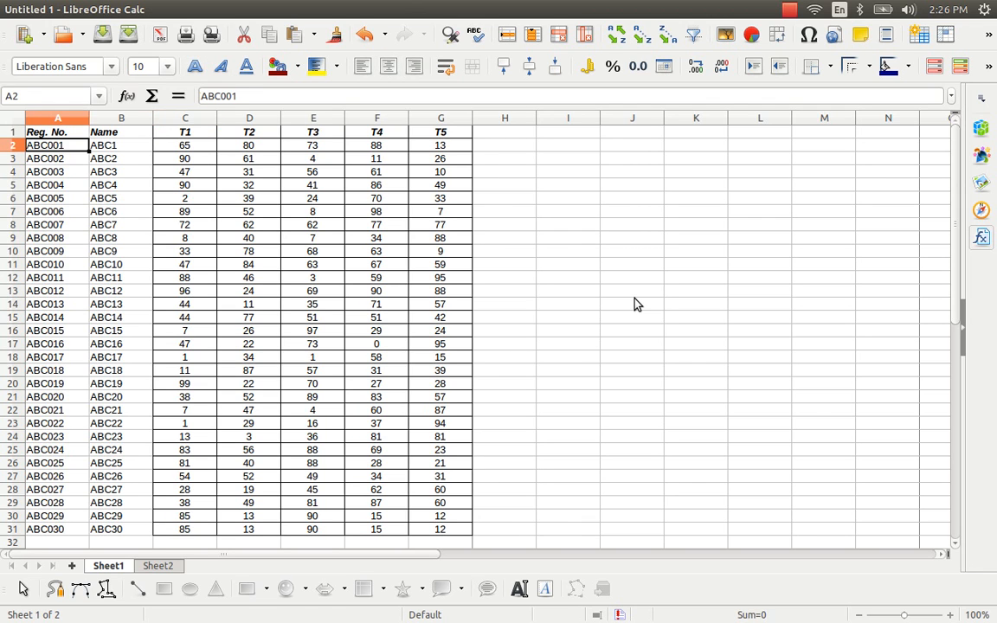
key(Right)
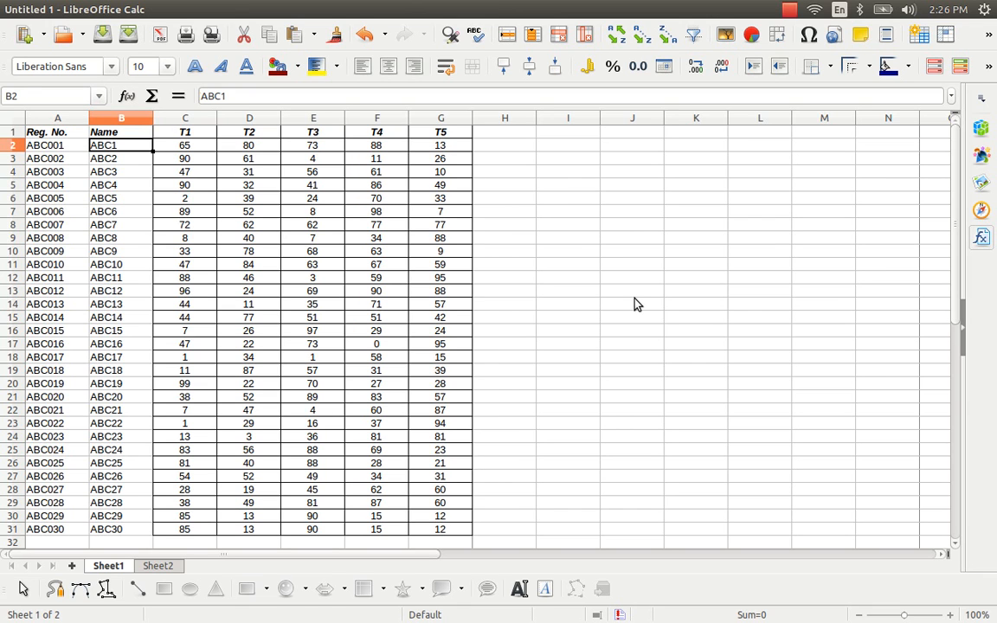
key(Left)
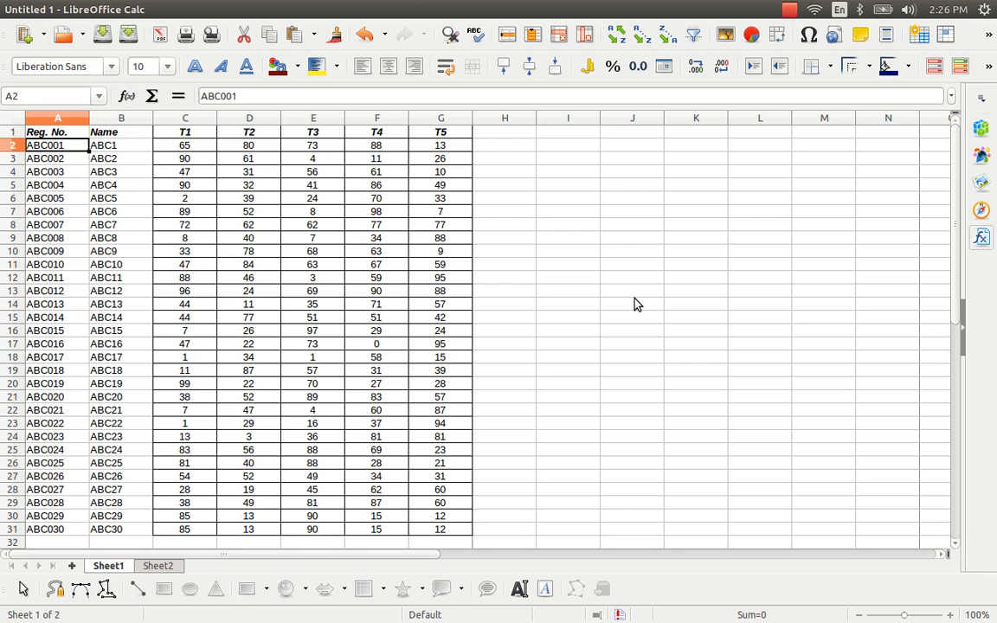
Compare the T1 and T2 headings on Sheet1 with the first student's marks directly beneath them.
key(Up)
key(Right)
key(Right)
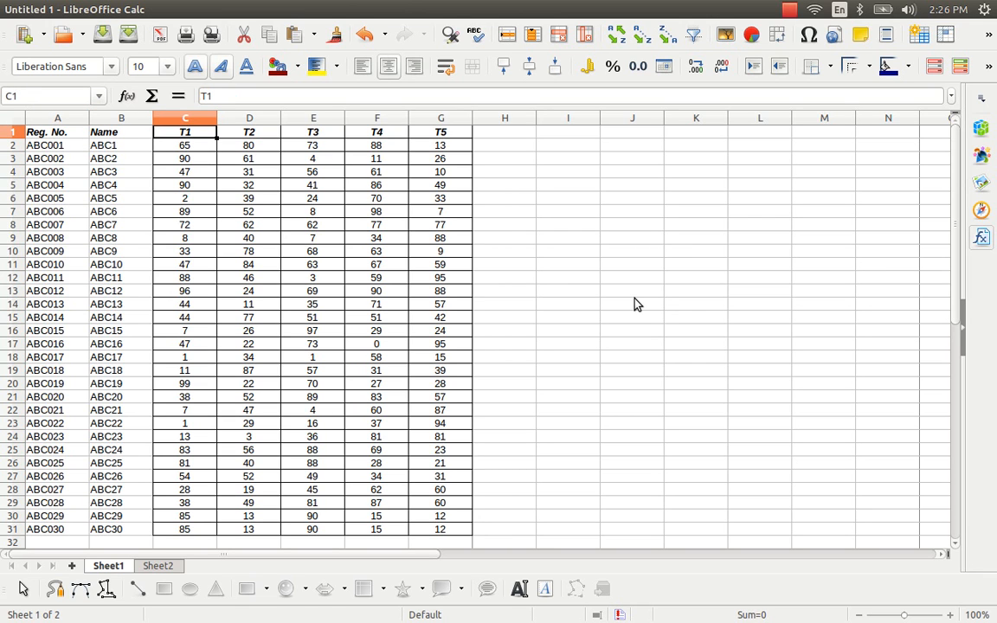
key(Down)
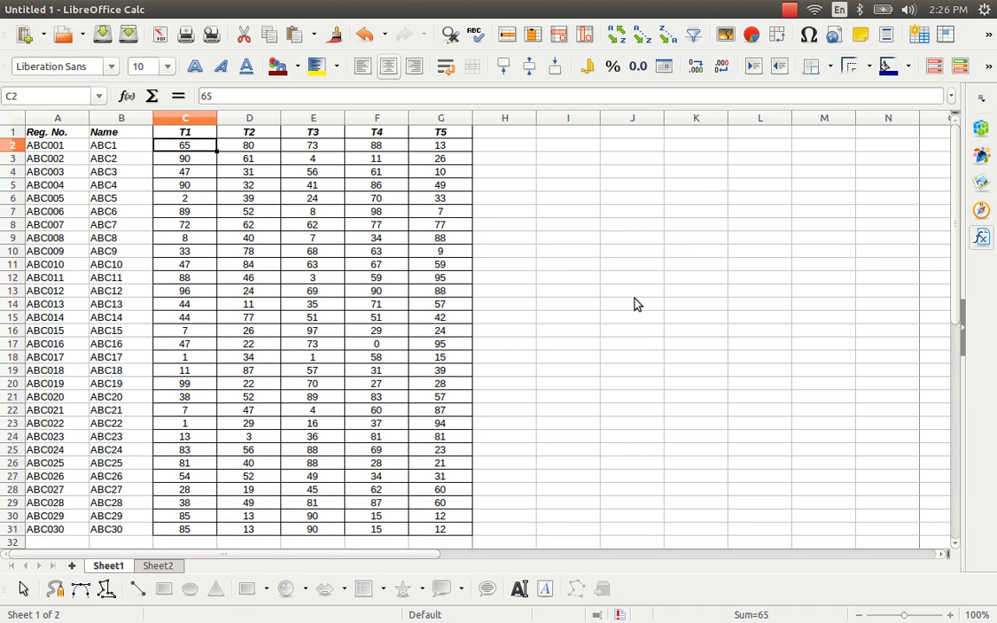
key(Up)
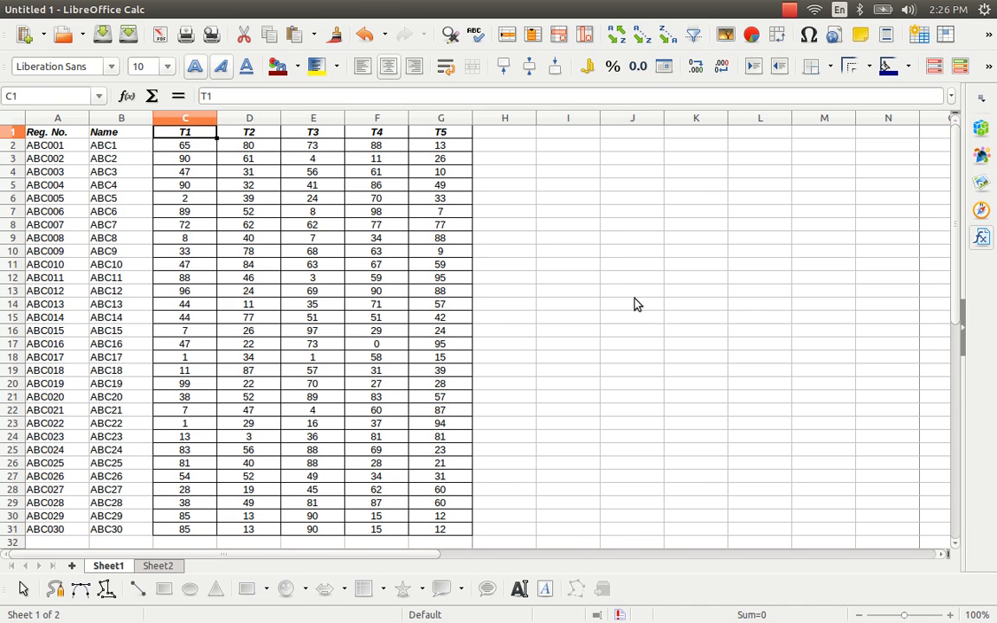
key(Down)
key(Right)
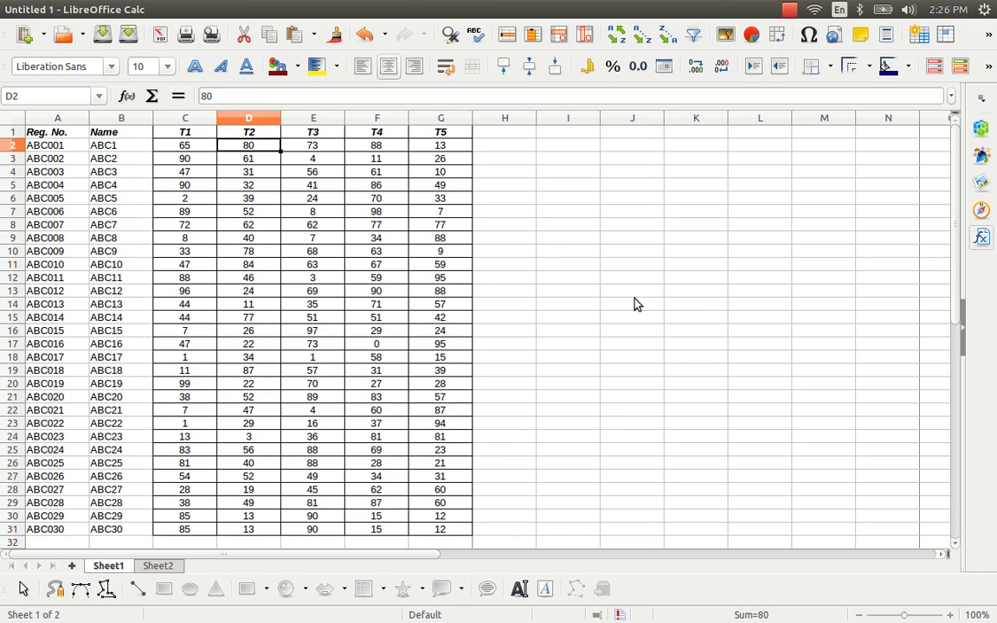
key(Up)
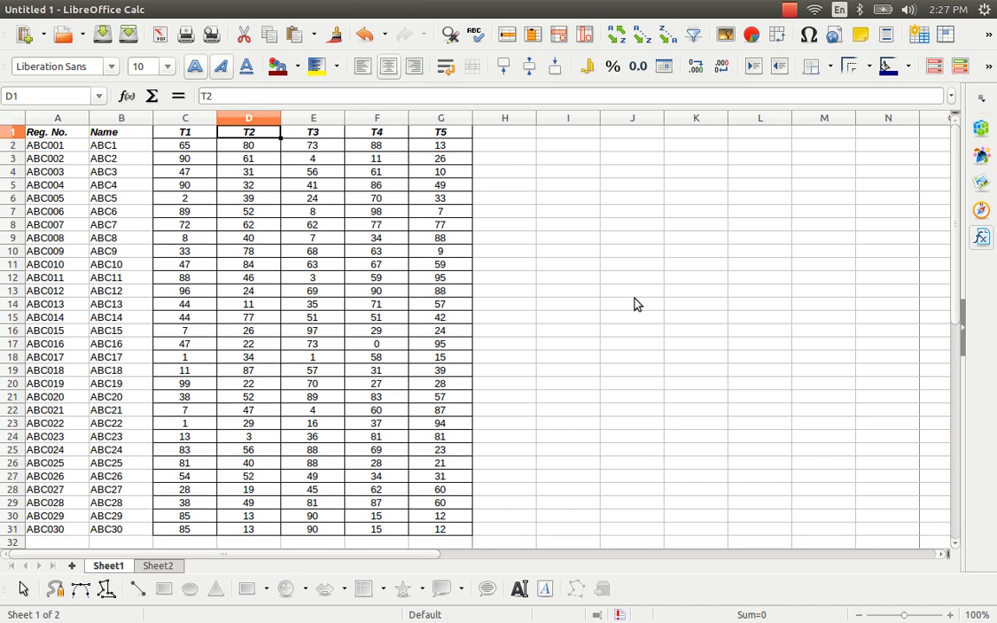
Switch to Sheet2 and examine the course table headings in A6:C6 and the student registration number in B1.
key(ctrl+Page_Down)
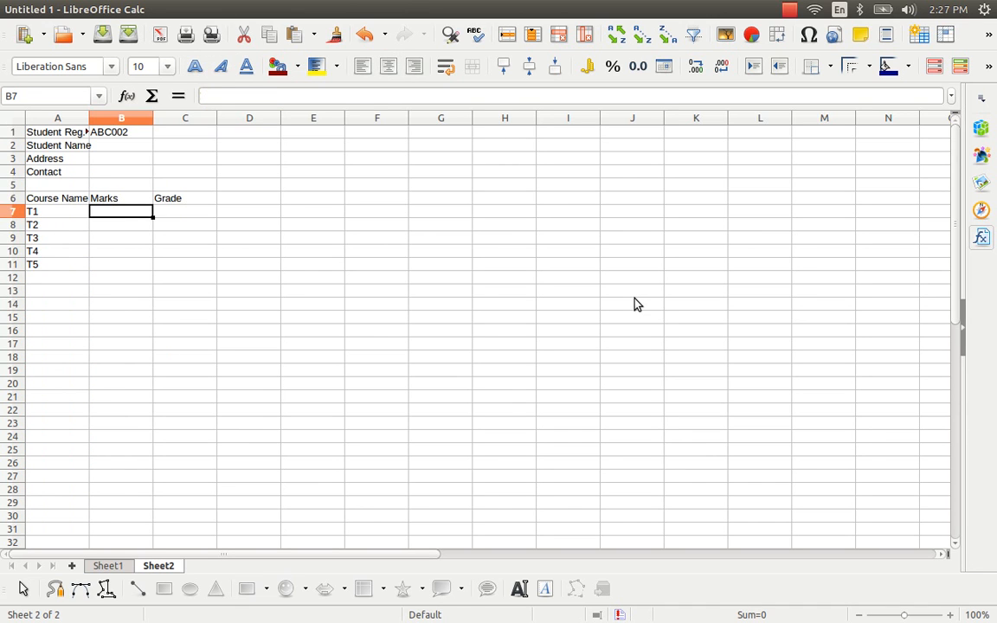
key(Up)
key(Left)
key(shift+Right)
key(shift+Right)
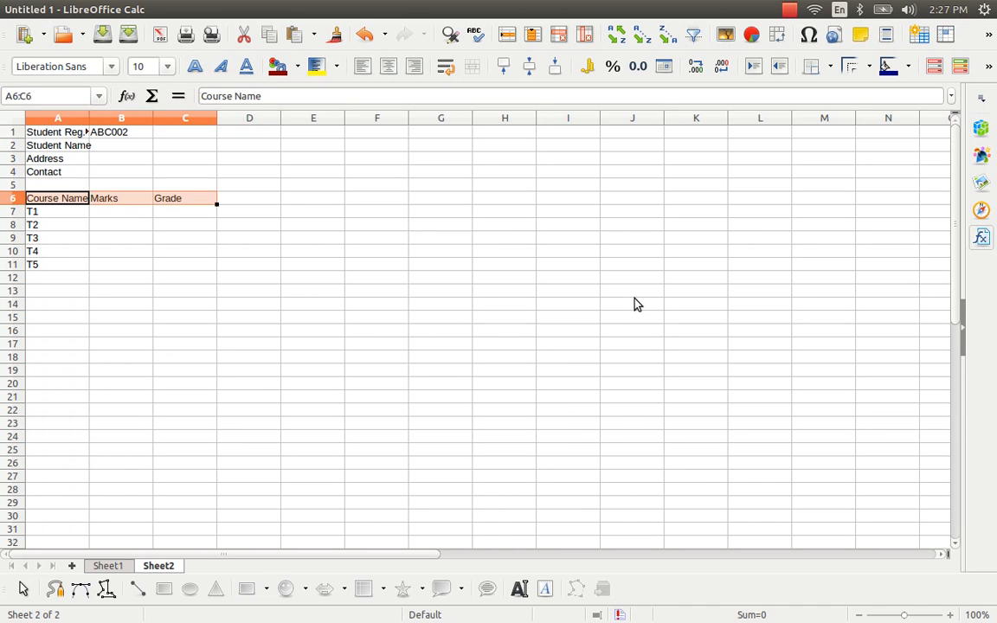
key(Up)
key(Up)
key(Up)
key(Up)
key(Up)
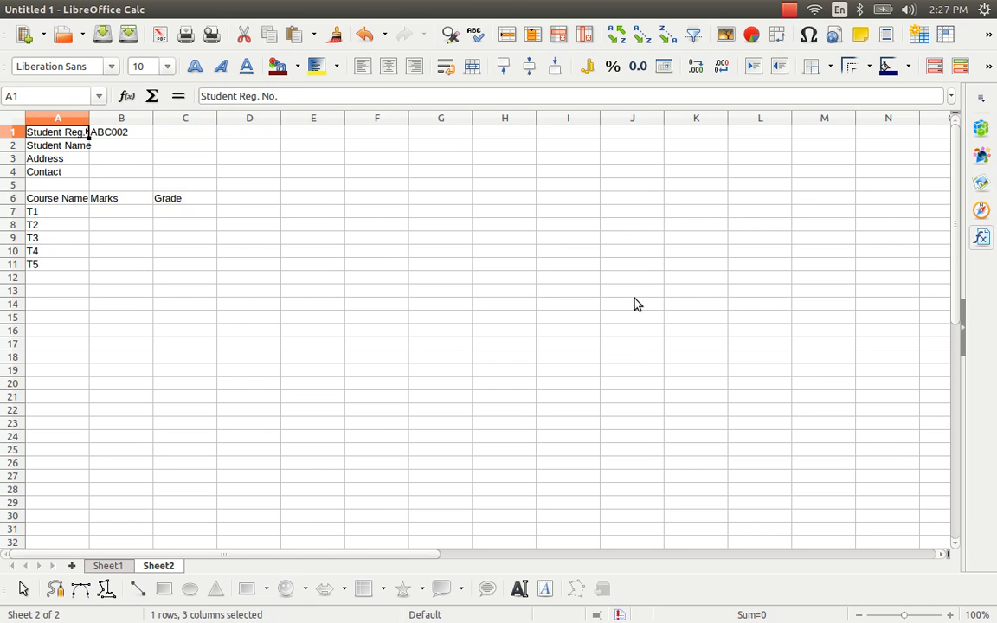
key(Right)
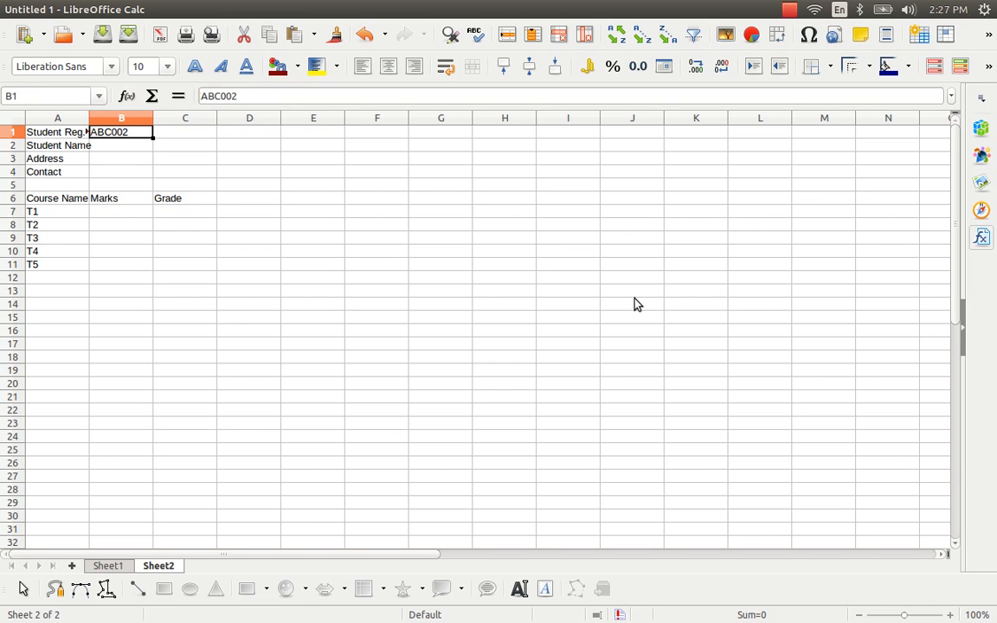
Examine the Marks range B7:B11 on Sheet2 against the course names listed from T1 in column A.
key(Down)
key(Down)
key(Down)
key(Down)
key(Down)
key(Down)
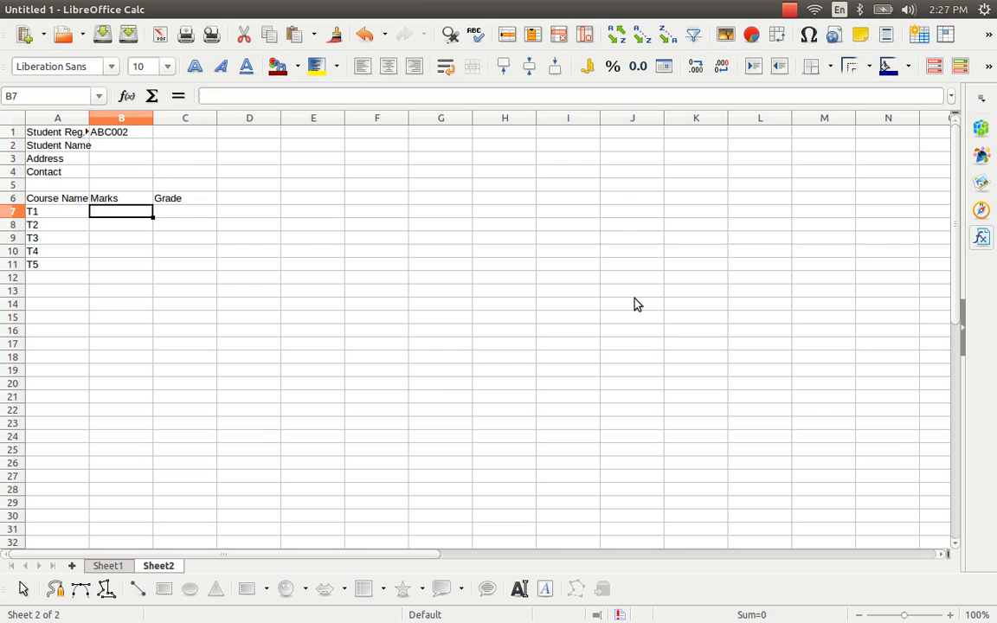
key(shift+Down)
key(shift+Down)
key(shift+Down)
key(shift+Down)
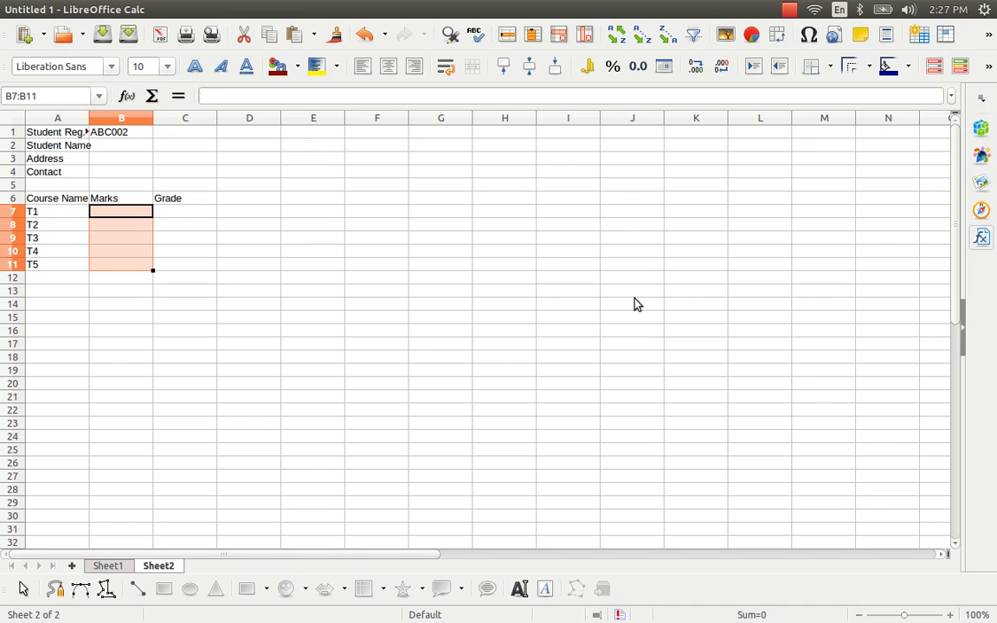
key(Left)
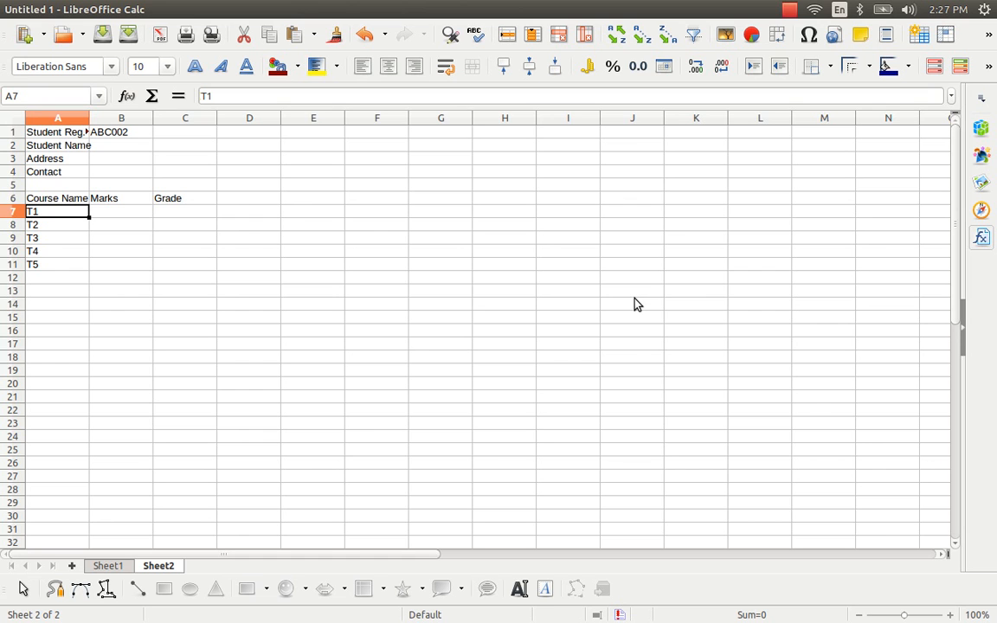
Examine the first student's marks in row 2 of Sheet1, from T1 across, against the Marks cell B7 on Sheet2.
key(Right)
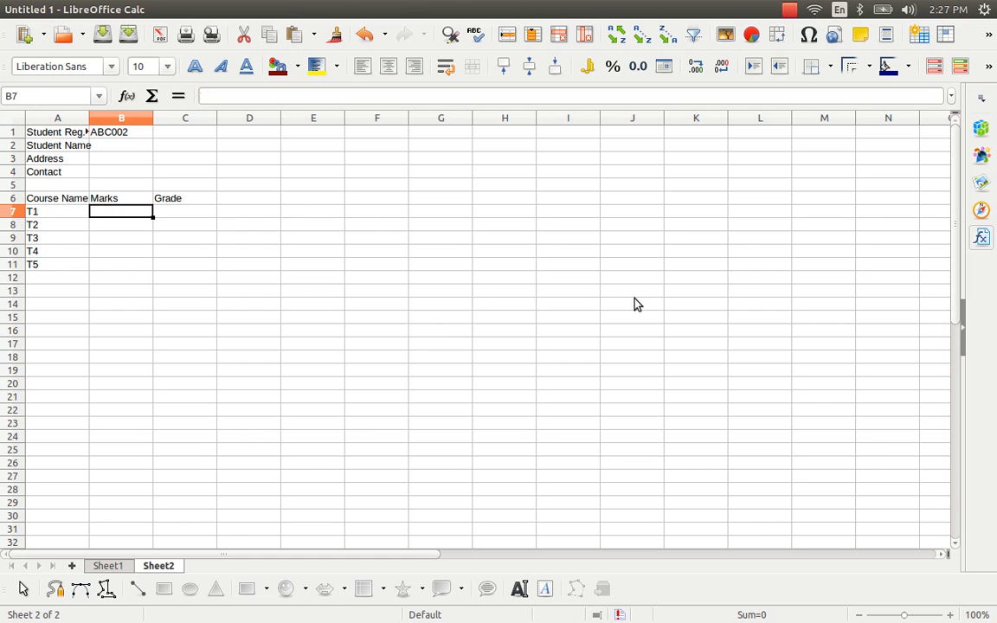
key(ctrl+Page_Up)
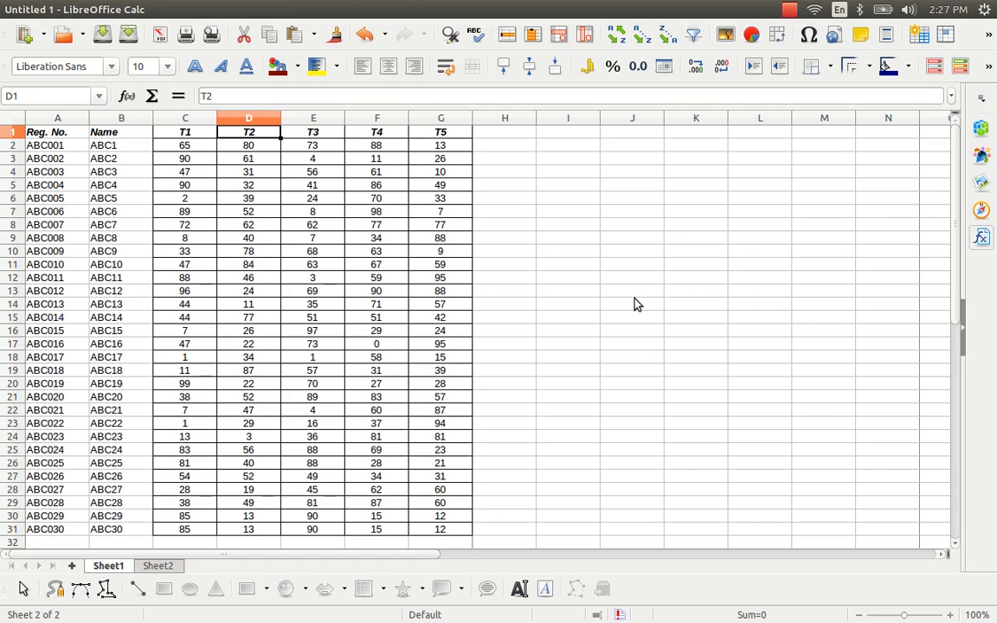
key(Left)
key(Down)
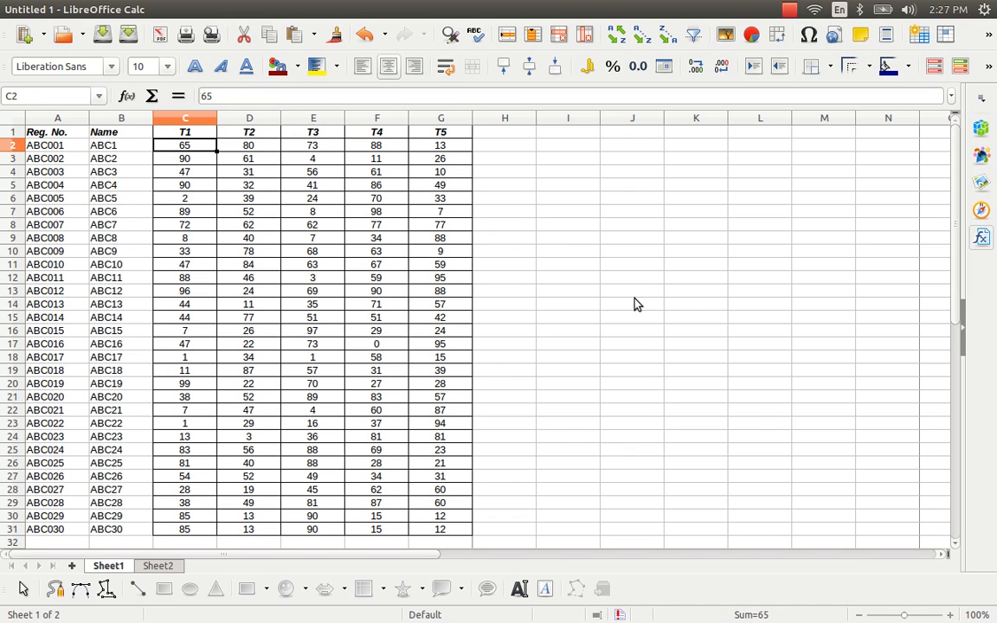
key(shift+ctrl+Right)
key(ctrl+Page_Down)
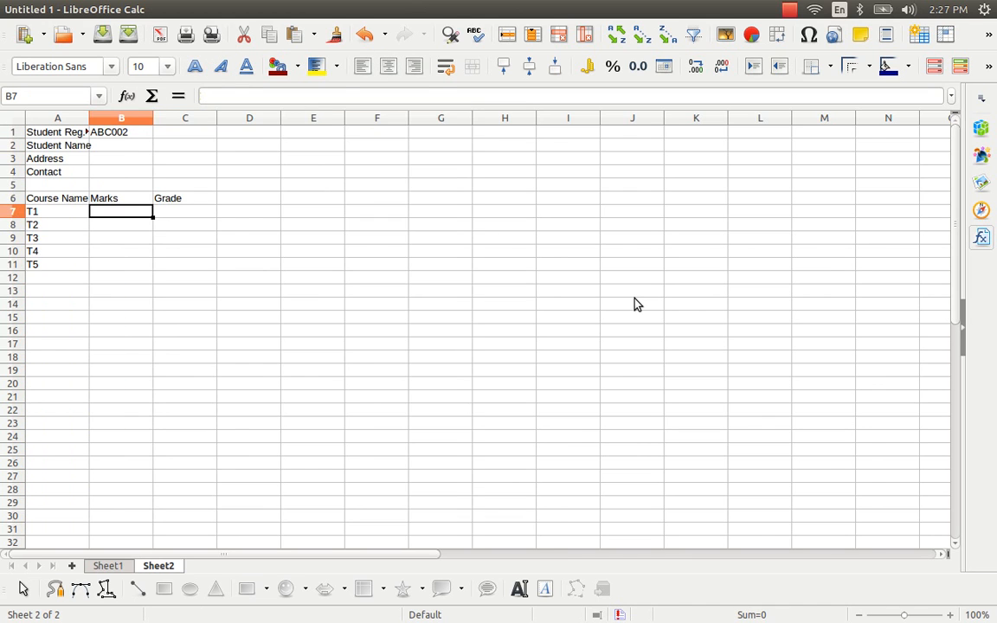
Examine the Marks column on Sheet2 between the student registration number in B1 and the T1 mark cell B7.
key(shift+ctrl+Down)
key(ctrl+Up)
key(ctrl+Up)
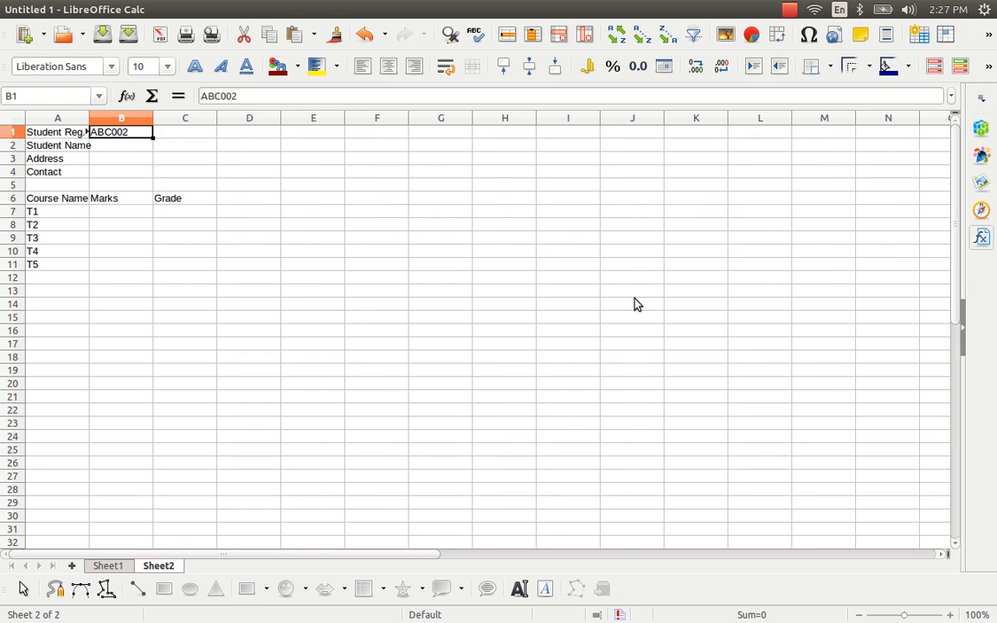
key(Down)
key(Down)
key(Down)
key(Down)
key(Down)
key(Down)
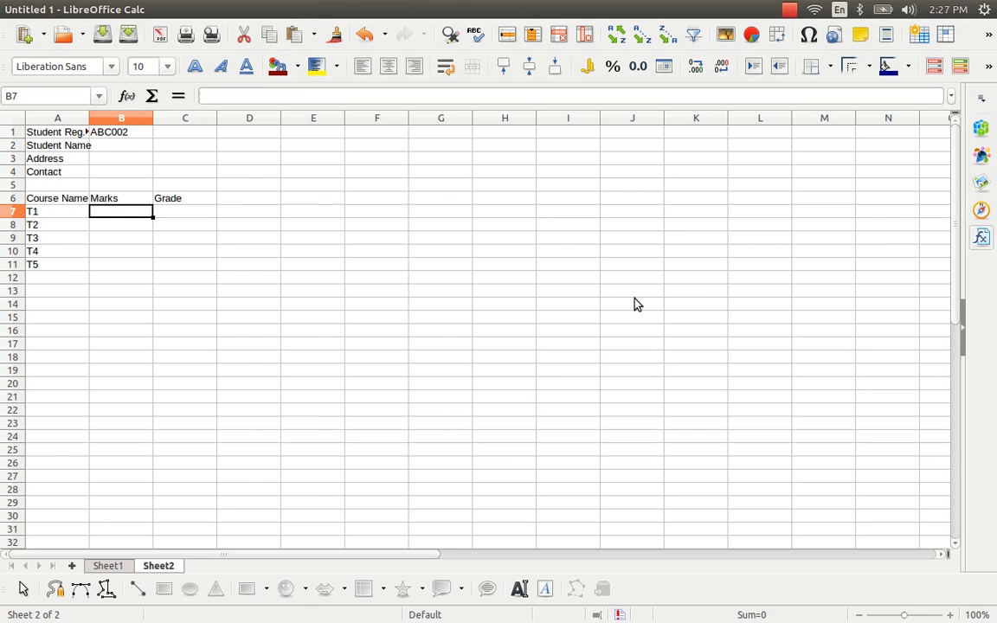
Compare the horizontal marks range C2:G2 on Sheet1 with the vertical Marks range B7:B11 on Sheet2.
key(ctrl+Page_Up)
key(shift+Right)
key(shift+Right)
key(shift+Right)
key(shift+Right)
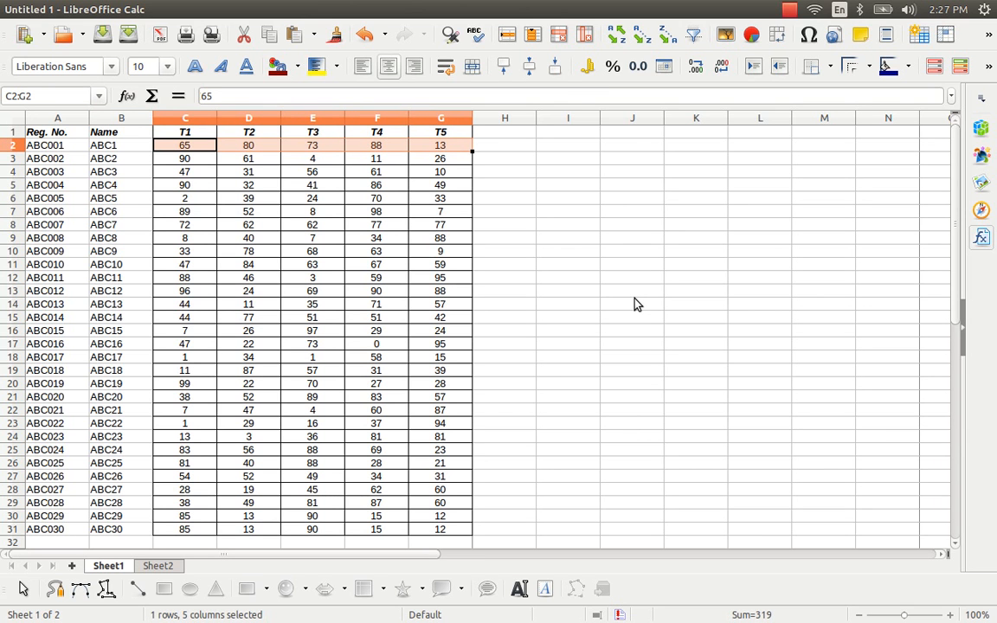
key(ctrl+Page_Down)
key(shift+Down)
key(shift+Down)
key(shift+Down)
key(shift+Down)
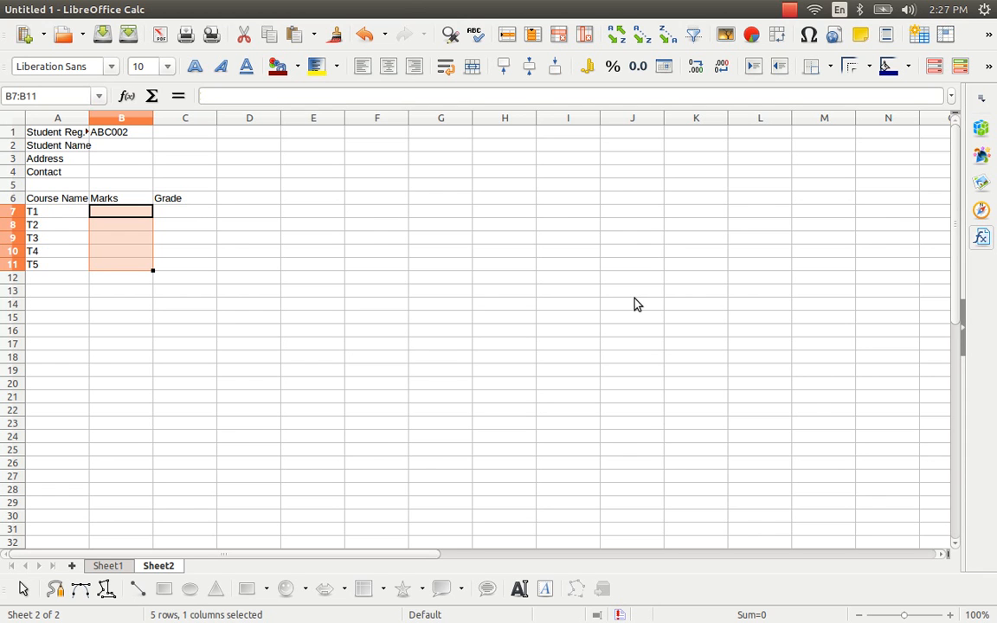
Review the Sheet1 marks table once more against the Marks range B7:B11 on Sheet2.
key(ctrl+Page_Up)
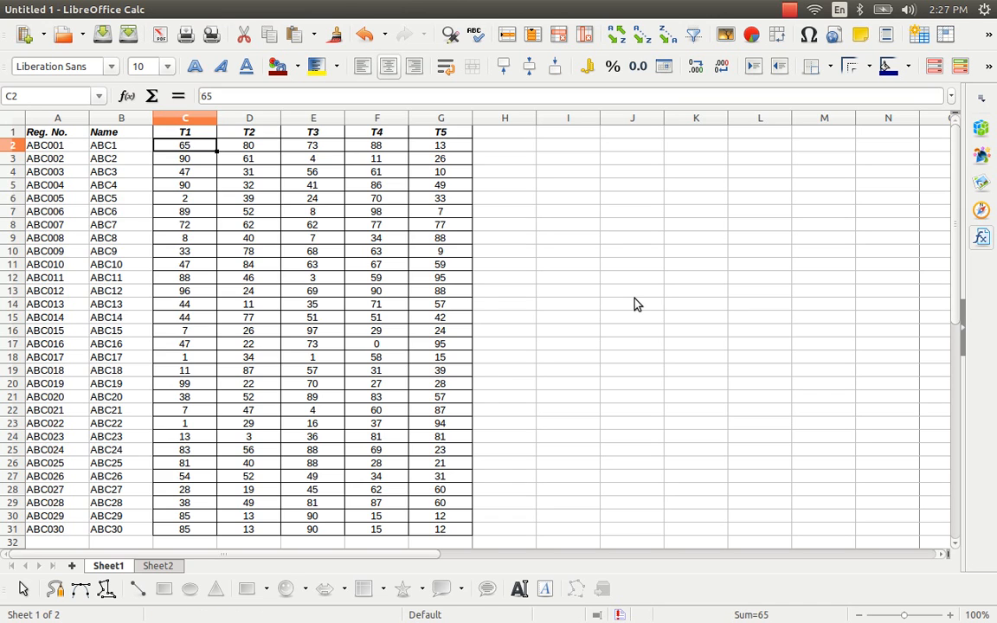
key(ctrl+Page_Down)
key(shift+Down)
key(shift+Down)
key(shift+Down)
key(shift+Down)
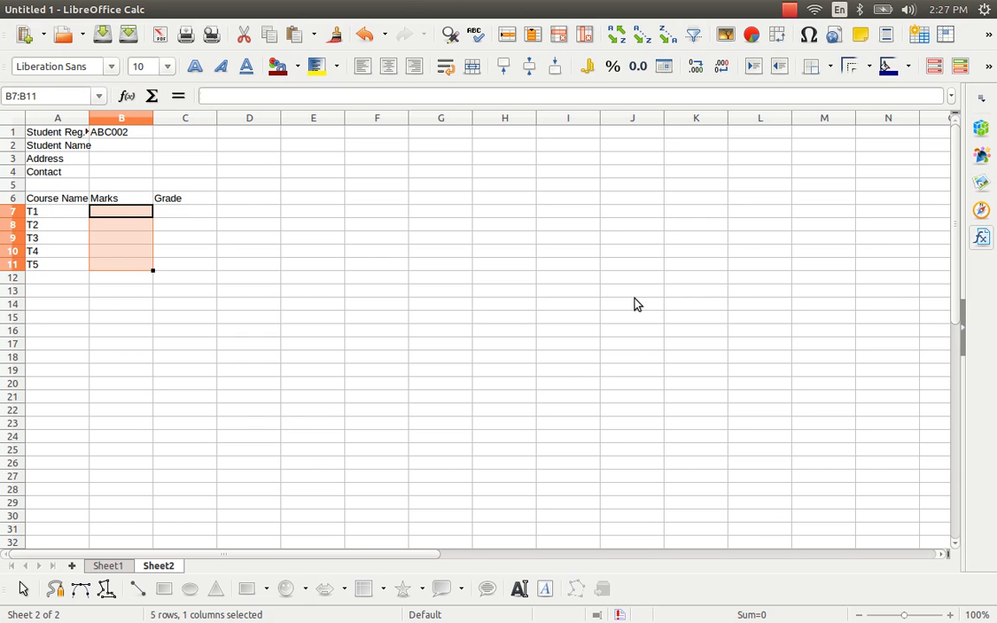
key(ctrl+Page_Up)
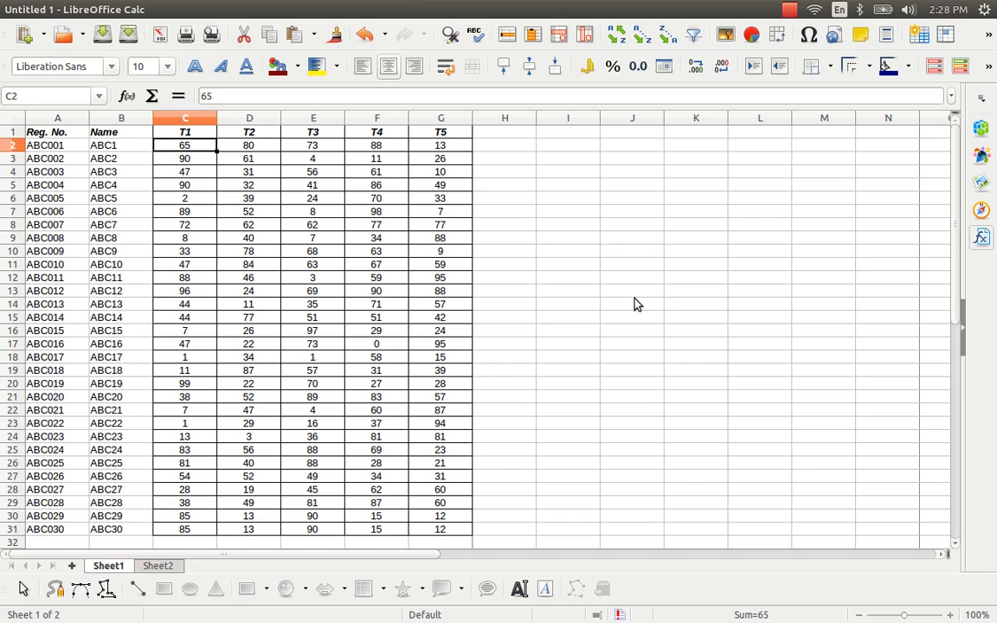
key(ctrl+Page_Down)
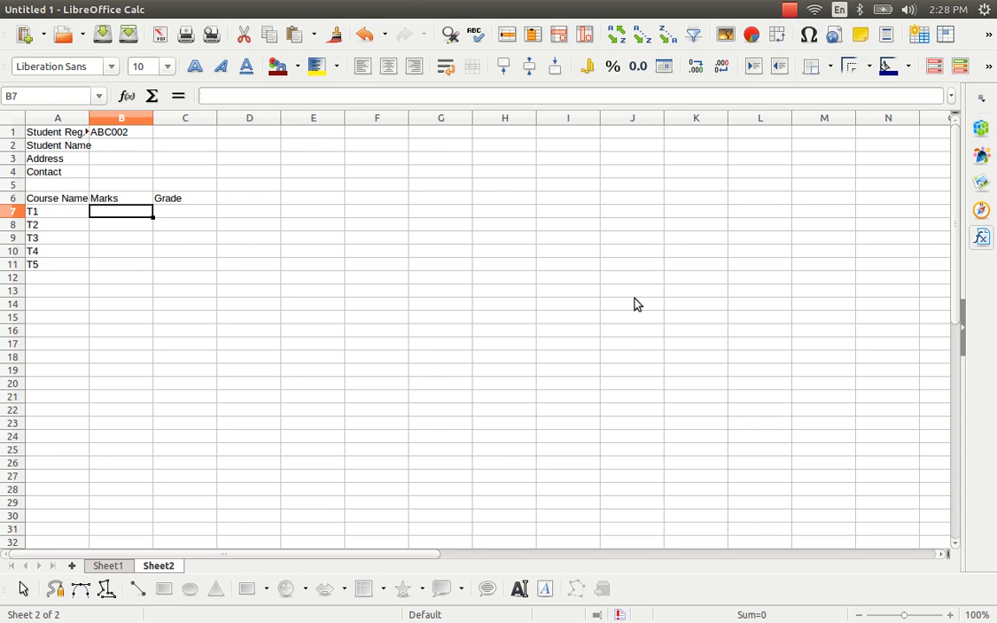
Open gnome-paint, enlarge its window to nearly the full screen and extend the blank canvas to about 1192x686.
key(super)
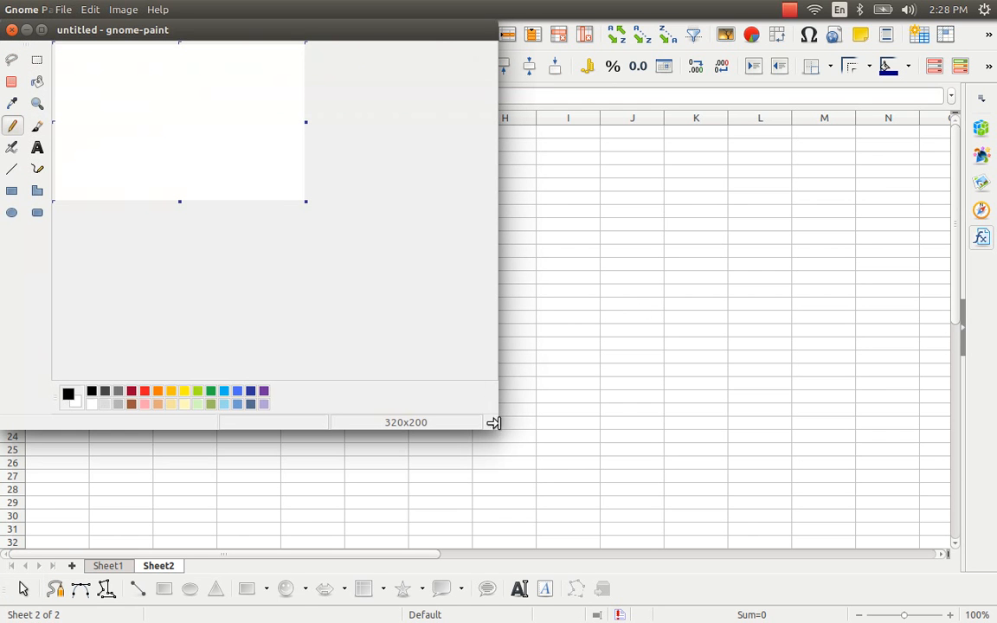
mouse_move(489, 413)
mouse_down()
mouse_move(545, 475)
mouse_move(961, 571)
mouse_move(993, 604)
mouse_up()
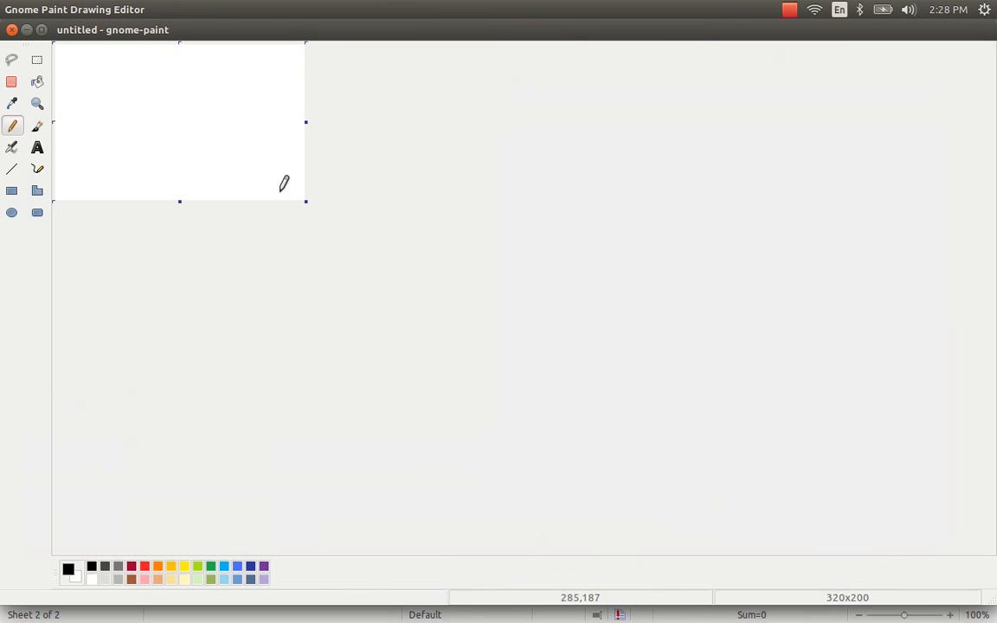
drag(300, 196, 980, 575)
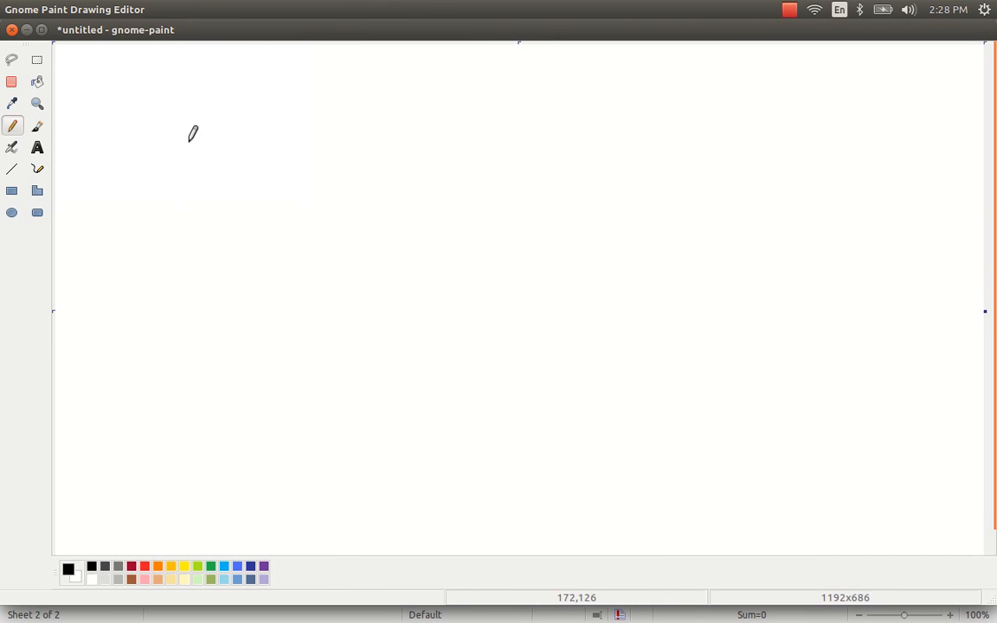
Handwrite "=VLOOKUP(Criteria, Array" with the Pencil near the top of the canvas.
mouse_move(157, 135)
mouse_down()
mouse_move(185, 137)
mouse_move(183, 152)
mouse_move(200, 134)
mouse_move(222, 133)
mouse_move(227, 161)
mouse_move(245, 161)
mouse_move(255, 135)
mouse_move(286, 163)
mouse_move(295, 133)
mouse_move(317, 165)
mouse_move(364, 157)
mouse_move(373, 132)
mouse_move(387, 168)
mouse_move(387, 149)
mouse_move(418, 132)
mouse_move(436, 186)
mouse_up()
mouse_move(453, 143)
mouse_down()
mouse_move(467, 160)
mouse_move(487, 154)
mouse_up()
mouse_move(493, 154)
mouse_down()
mouse_move(496, 167)
mouse_move(516, 167)
mouse_move(524, 148)
mouse_move(549, 162)
mouse_move(564, 154)
mouse_up()
mouse_move(571, 155)
mouse_down()
mouse_move(570, 163)
mouse_move(567, 144)
mouse_move(605, 161)
mouse_move(611, 182)
mouse_move(660, 130)
mouse_move(668, 164)
mouse_up()
mouse_move(650, 153)
mouse_down()
mouse_move(681, 163)
mouse_move(698, 147)
mouse_move(736, 161)
mouse_move(731, 174)
mouse_up()
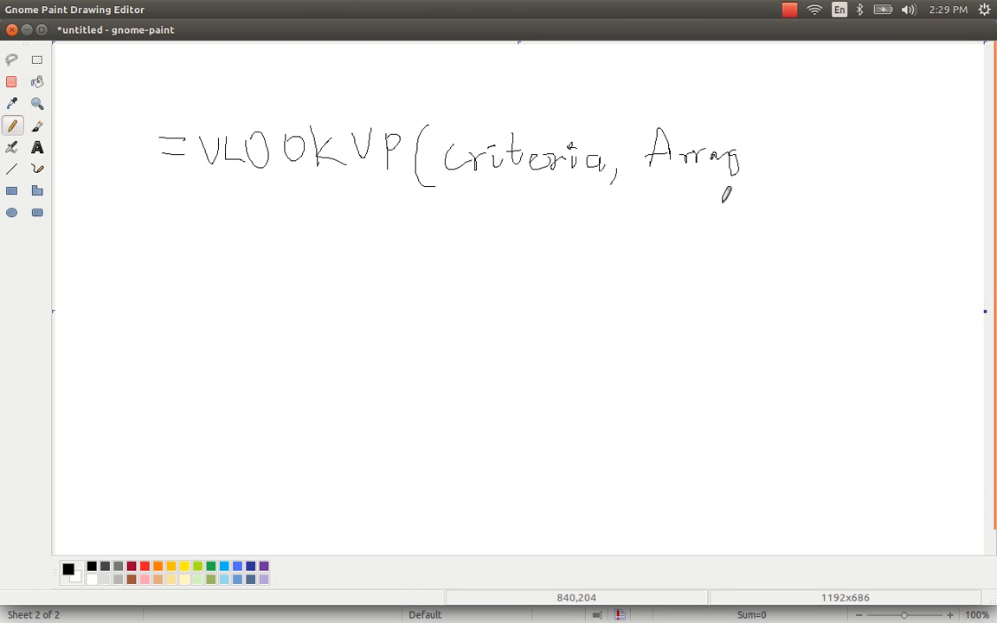
Add an underlined "Index" argument to the handwritten VLOOKUP formula, with 1, 2 and 3 listed beneath it.
drag(714, 115, 708, 128)
drag(770, 163, 761, 179)
mouse_move(803, 141)
mouse_down()
mouse_move(804, 165)
mouse_move(834, 165)
mouse_move(848, 148)
mouse_move(856, 166)
mouse_move(887, 165)
mouse_up()
drag(886, 151, 876, 166)
drag(809, 177, 898, 172)
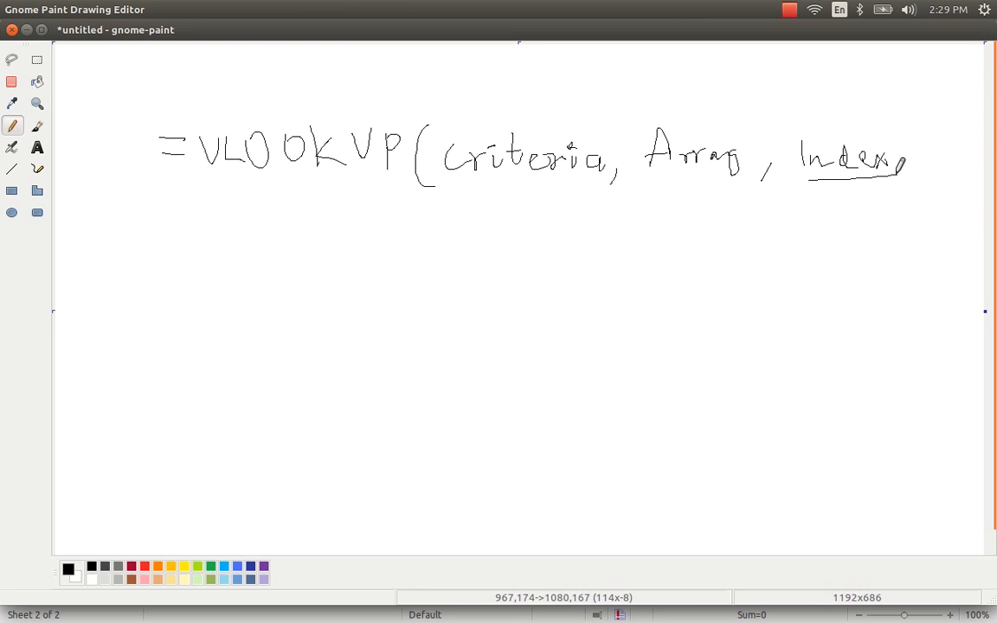
mouse_move(846, 194)
mouse_down()
mouse_move(840, 233)
mouse_move(855, 257)
mouse_move(851, 246)
mouse_move(850, 292)
mouse_up()
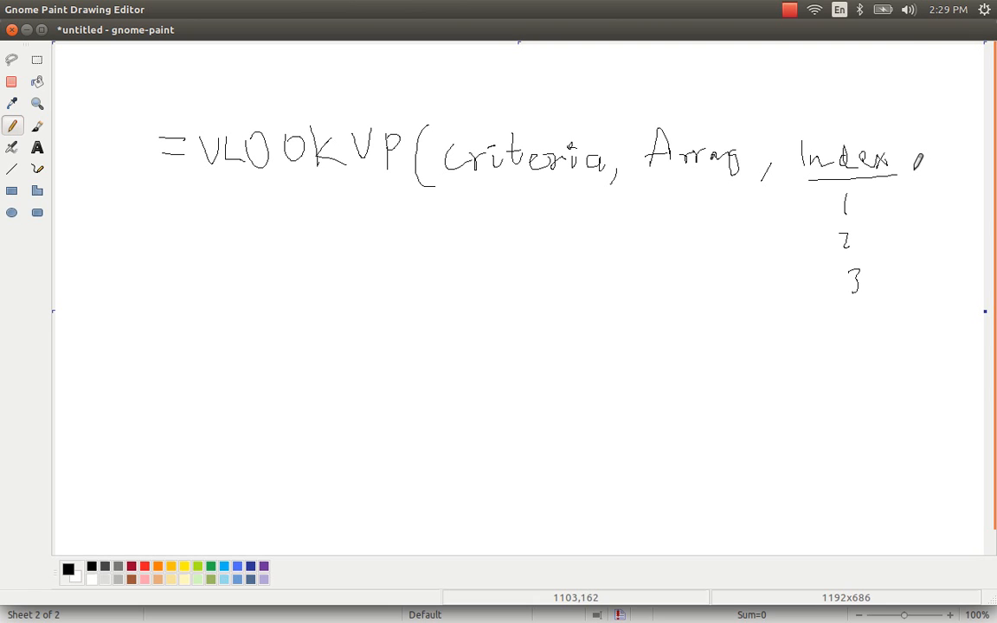
Complete the handwritten VLOOKUP formula with a comma, the "Sort" argument and a closing bracket.
drag(914, 171, 908, 183)
mouse_move(940, 148)
mouse_down()
mouse_move(929, 170)
mouse_move(963, 161)
mouse_up()
drag(970, 148, 977, 171)
mouse_move(970, 161)
mouse_down()
mouse_move(975, 140)
mouse_move(961, 192)
mouse_up()
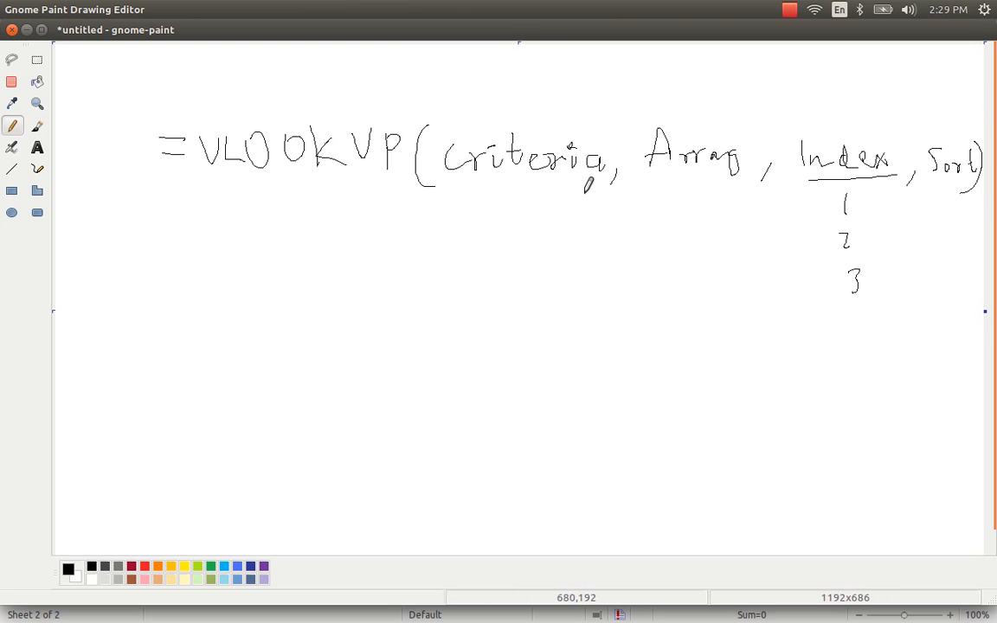
Underline Criteria, Array and VLOOKUP in the handwritten formula and draw a box around Index.
drag(437, 186, 738, 183)
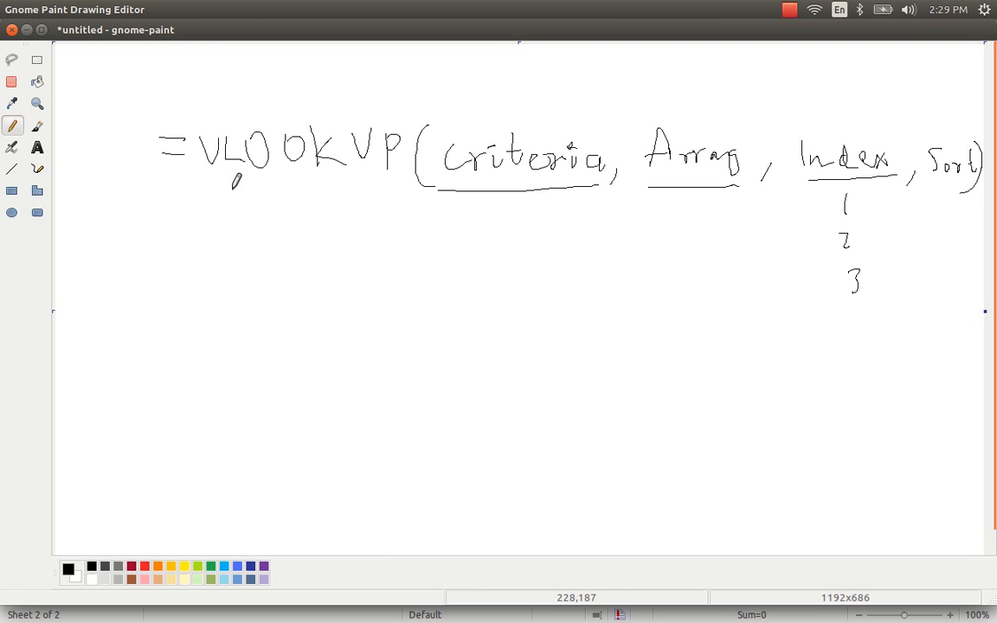
drag(216, 187, 386, 179)
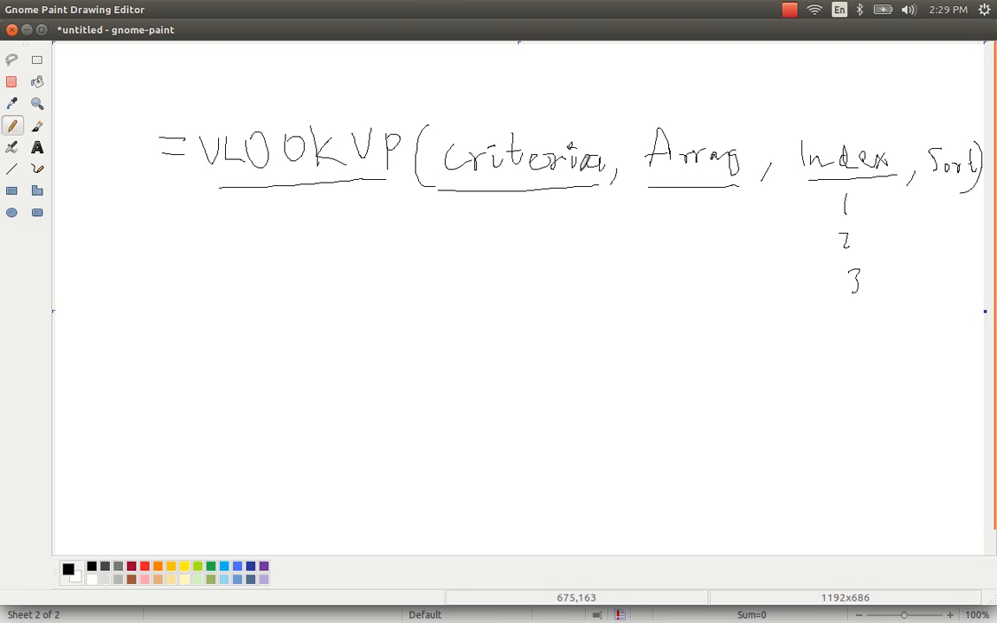
mouse_move(788, 132)
mouse_down()
mouse_move(939, 127)
mouse_move(896, 129)
mouse_move(896, 166)
mouse_move(827, 183)
mouse_up()
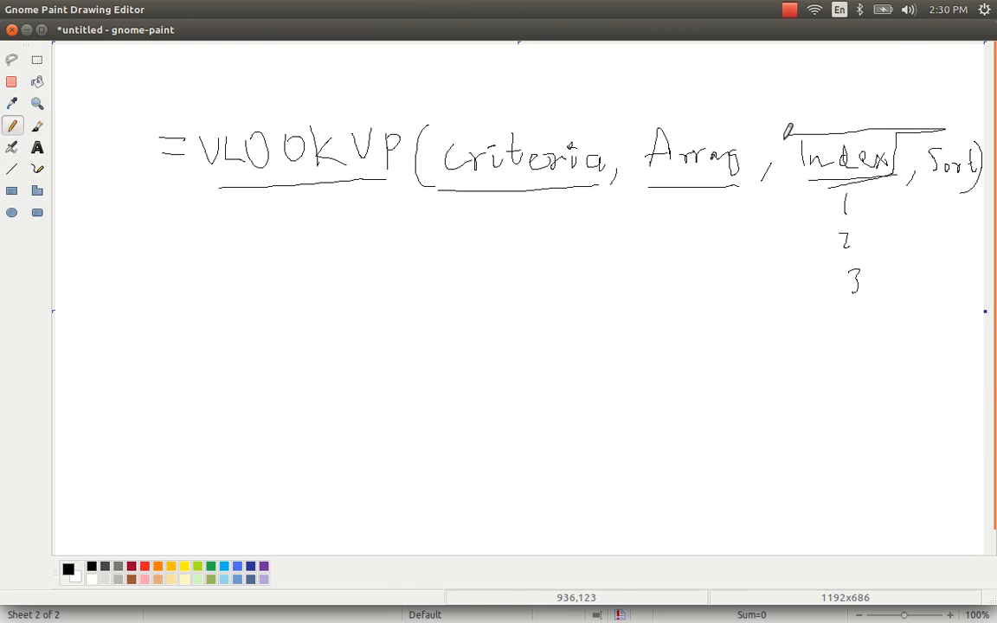
drag(785, 137, 883, 181)
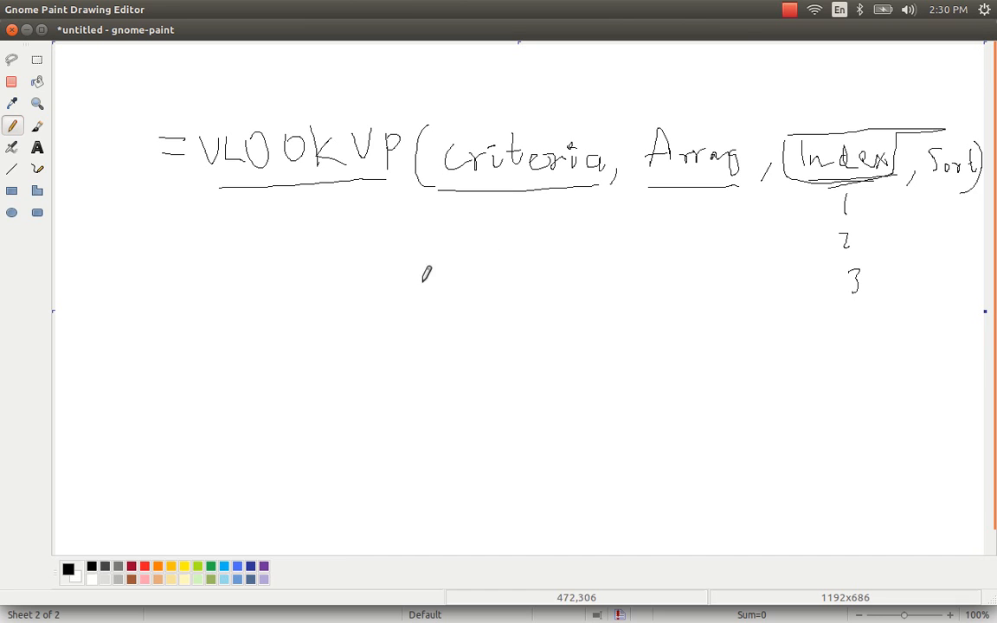
Select the first Grade cell C7 on Sheet2 in Calc, and handwrite "=IF(" below the VLOOKUP formula in gnome-paint.
key(alt+Tab)
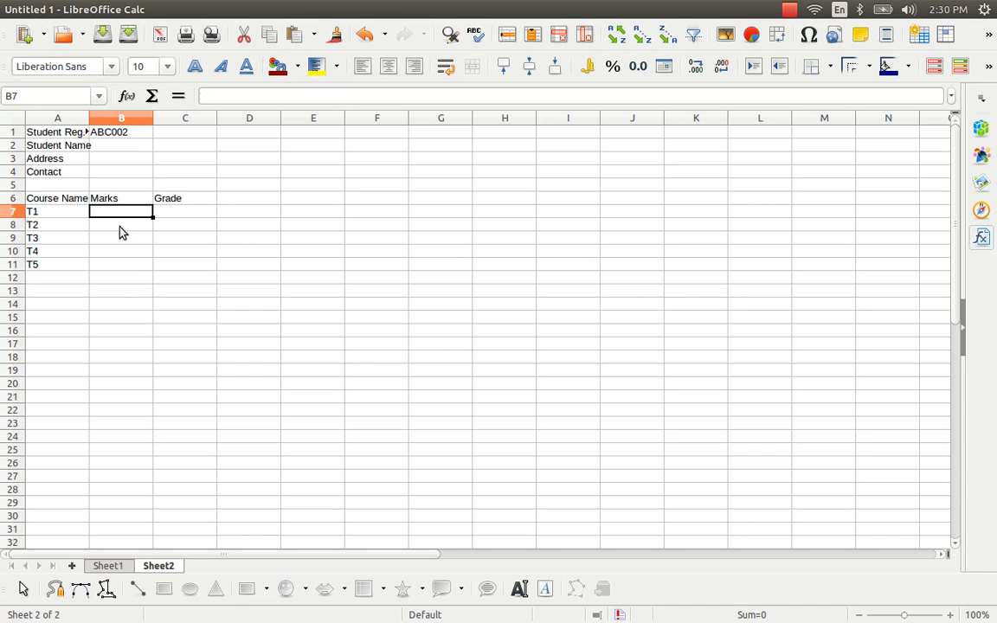
click(190, 221)
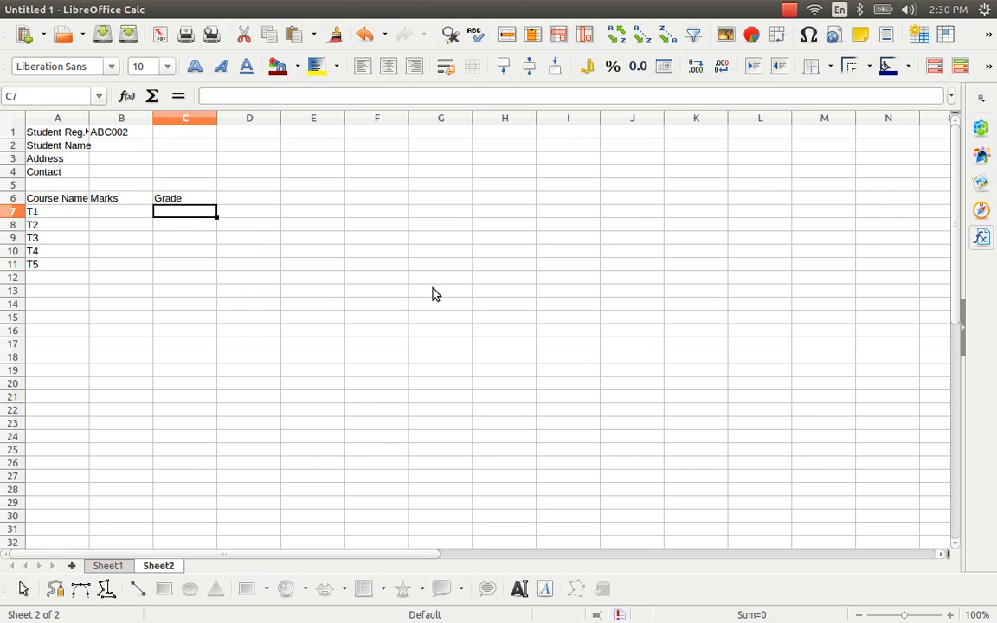
key(alt+Tab)
mouse_move(170, 307)
mouse_down()
mouse_move(220, 291)
mouse_move(221, 308)
mouse_move(240, 285)
mouse_move(254, 306)
mouse_move(254, 286)
mouse_move(255, 308)
mouse_move(265, 286)
mouse_move(292, 328)
mouse_up()
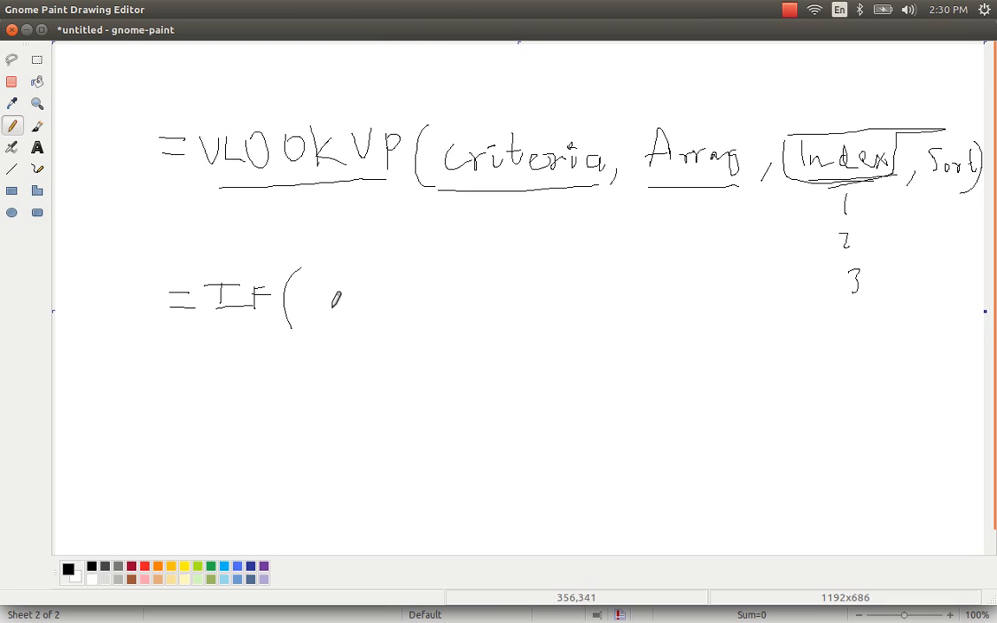
Handwrite the grade ranges "50-60 = C" and "60-75 = B" after the IF bracket.
mouse_move(316, 291)
mouse_down()
mouse_move(327, 302)
mouse_move(315, 317)
mouse_up()
drag(315, 295, 335, 295)
mouse_move(347, 299)
mouse_down()
mouse_move(348, 313)
mouse_move(492, 302)
mouse_up()
mouse_move(474, 310)
mouse_down()
mouse_move(516, 315)
mouse_move(531, 292)
mouse_move(512, 313)
mouse_move(524, 306)
mouse_up()
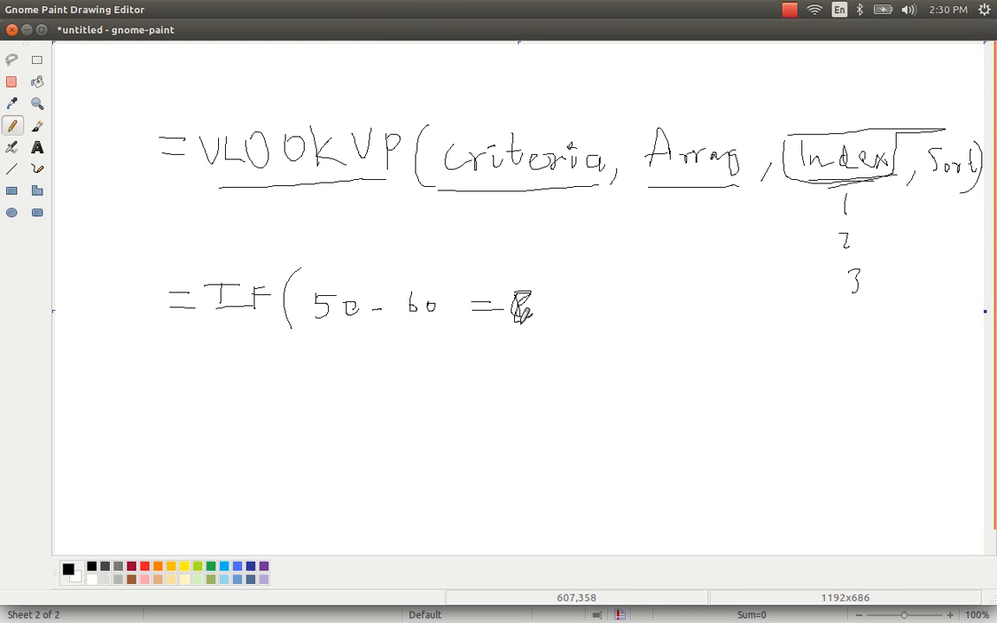
mouse_move(317, 339)
mouse_down()
mouse_move(333, 367)
mouse_move(324, 355)
mouse_move(361, 362)
mouse_move(357, 339)
mouse_move(353, 354)
mouse_move(390, 362)
mouse_move(422, 347)
mouse_move(415, 372)
mouse_move(448, 353)
mouse_move(494, 370)
mouse_move(530, 368)
mouse_move(515, 379)
mouse_up()
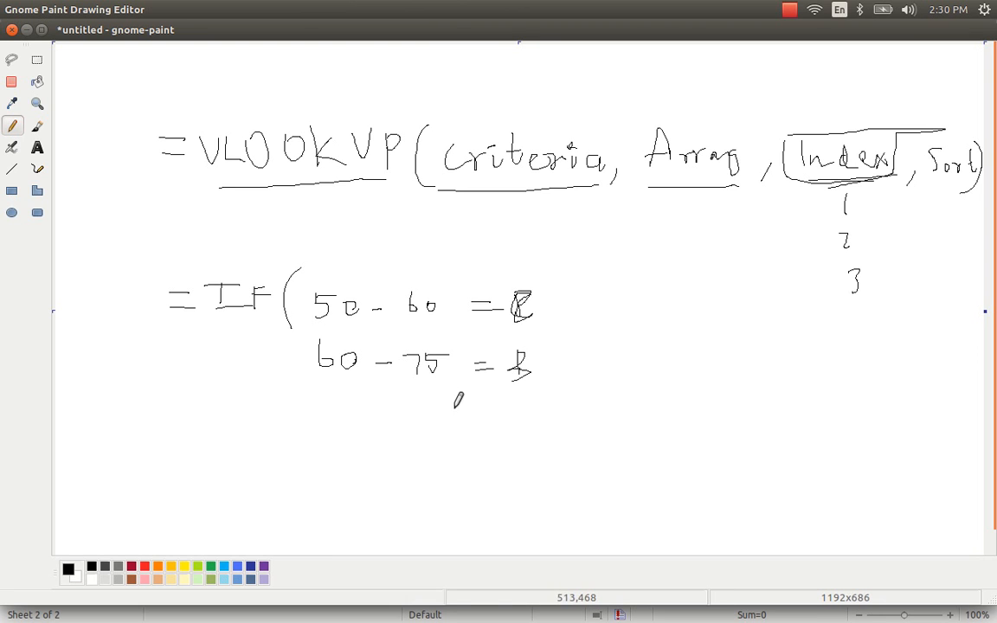
Handwrite the last grade range "75-100 = A" and close the IF formula with ", Fail)".
mouse_move(321, 410)
mouse_down()
mouse_move(334, 408)
mouse_move(336, 435)
mouse_move(346, 416)
mouse_move(349, 435)
mouse_move(363, 413)
mouse_move(413, 432)
mouse_move(488, 420)
mouse_up()
drag(465, 431, 487, 432)
mouse_move(519, 431)
mouse_down()
mouse_move(530, 410)
mouse_move(546, 431)
mouse_move(543, 420)
mouse_up()
mouse_move(639, 414)
mouse_down()
mouse_move(638, 437)
mouse_move(658, 414)
mouse_move(655, 425)
mouse_move(683, 432)
mouse_move(694, 430)
mouse_move(701, 404)
mouse_move(717, 432)
mouse_move(735, 415)
mouse_move(716, 471)
mouse_up()
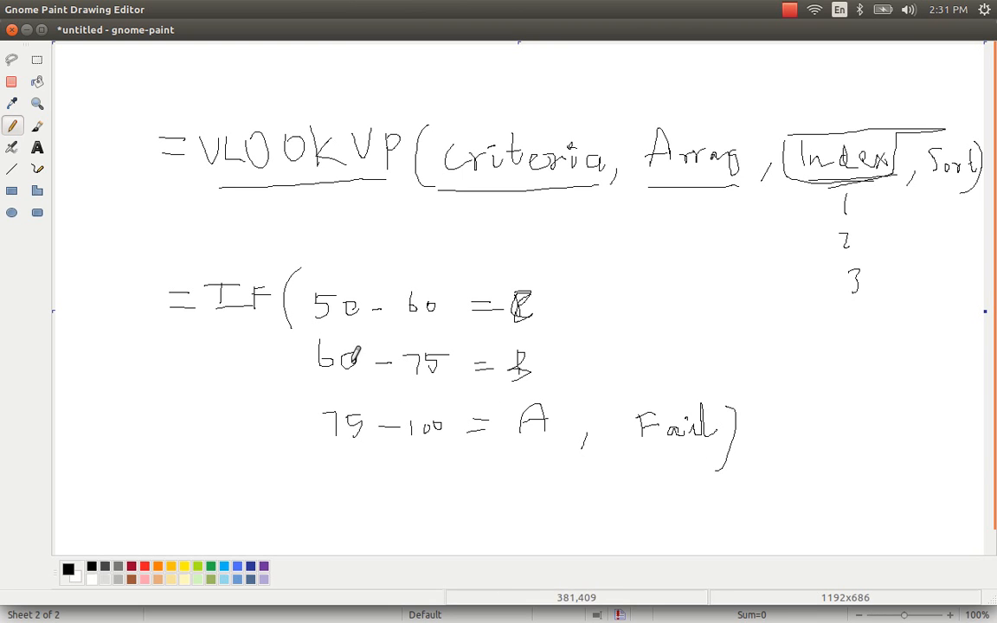
Circle IF in the handwritten formula and compare both formulas with the Sheet2 report in Calc.
mouse_move(216, 270)
mouse_down()
mouse_move(295, 299)
mouse_move(178, 260)
mouse_up()
key(alt+Tab)
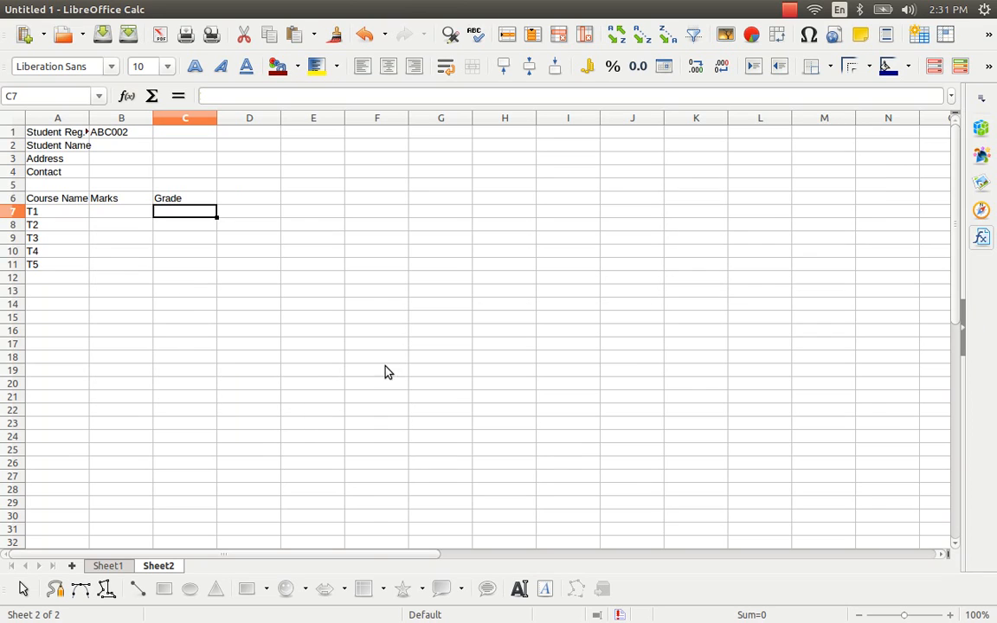
key(alt+Tab)
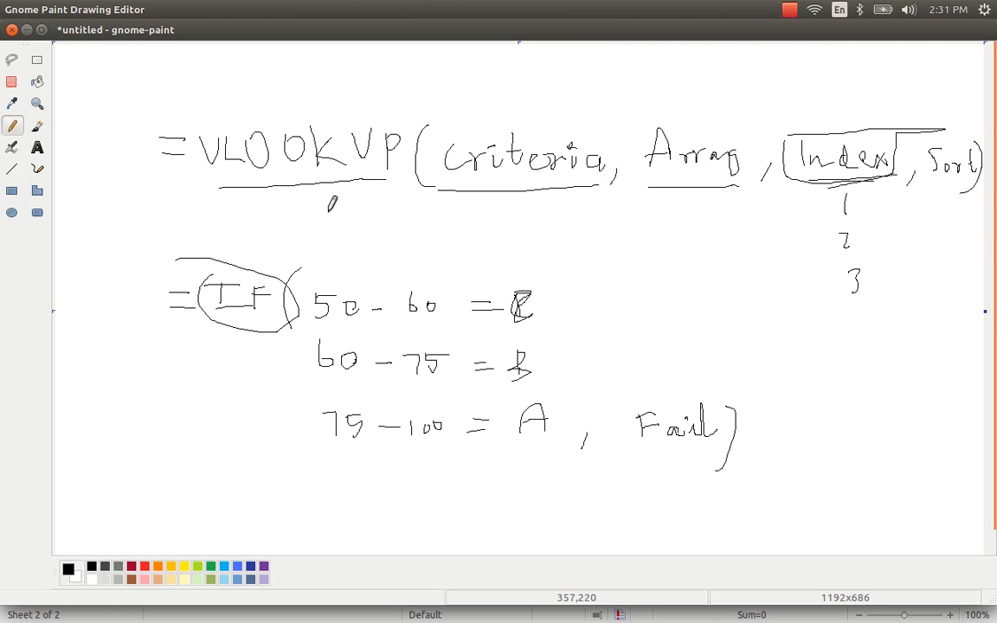
key(alt+Tab)
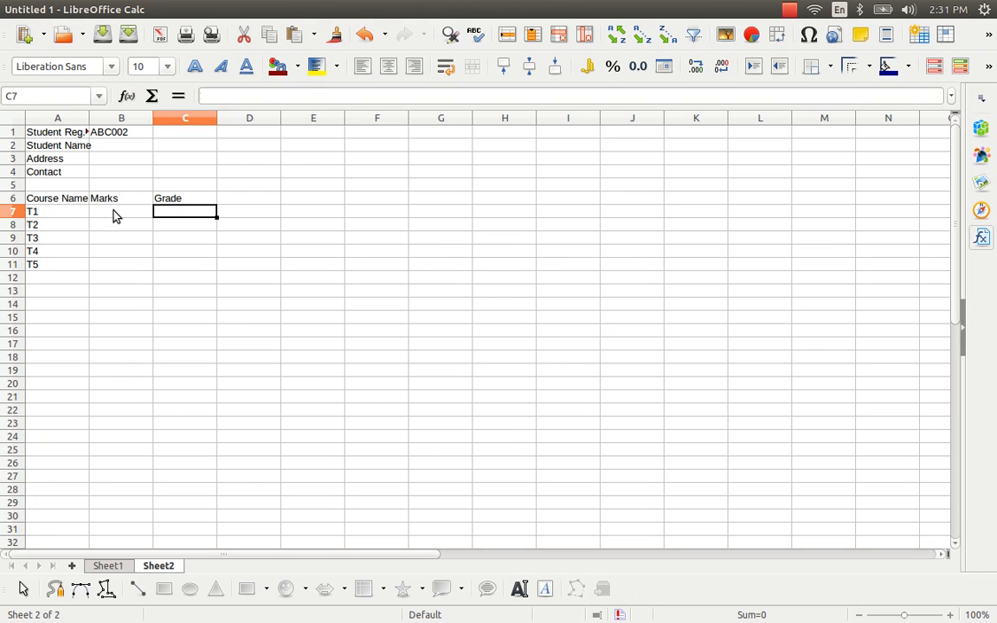
Examine the course table A6:C11 and the Students Marks Memo in Writer, and return to Calc at the T1 mark cell B7.
drag(31, 200, 173, 271)
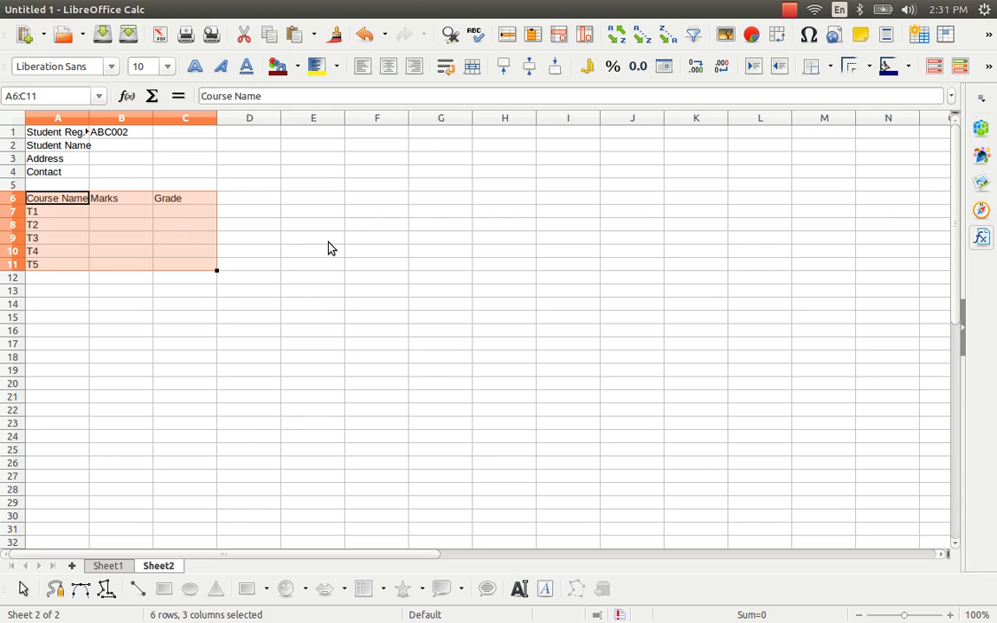
key(alt+Tab)
key(alt+Tab)
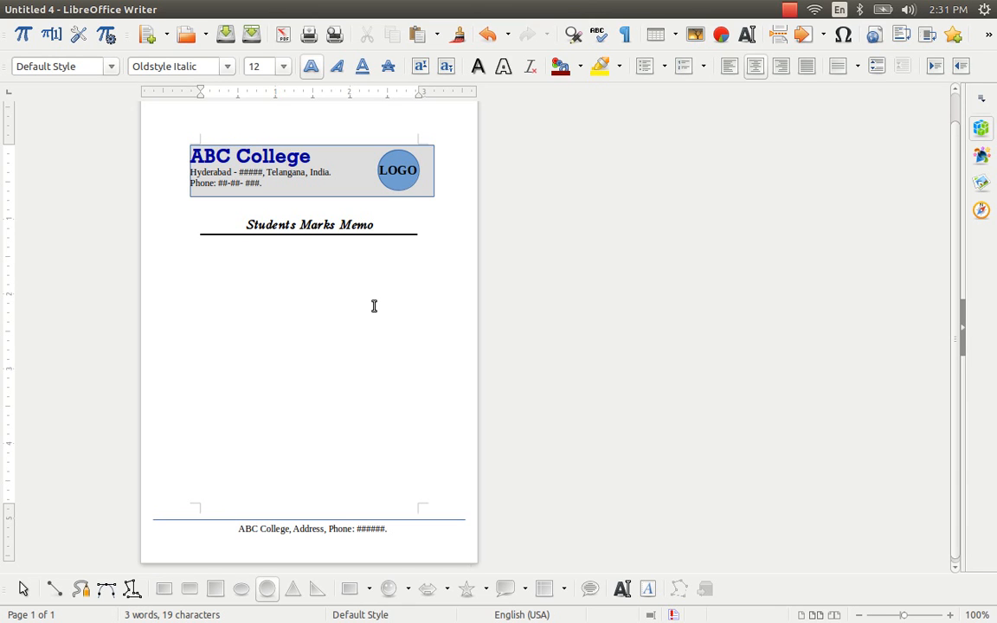
key(alt+Tab)
click(117, 212)
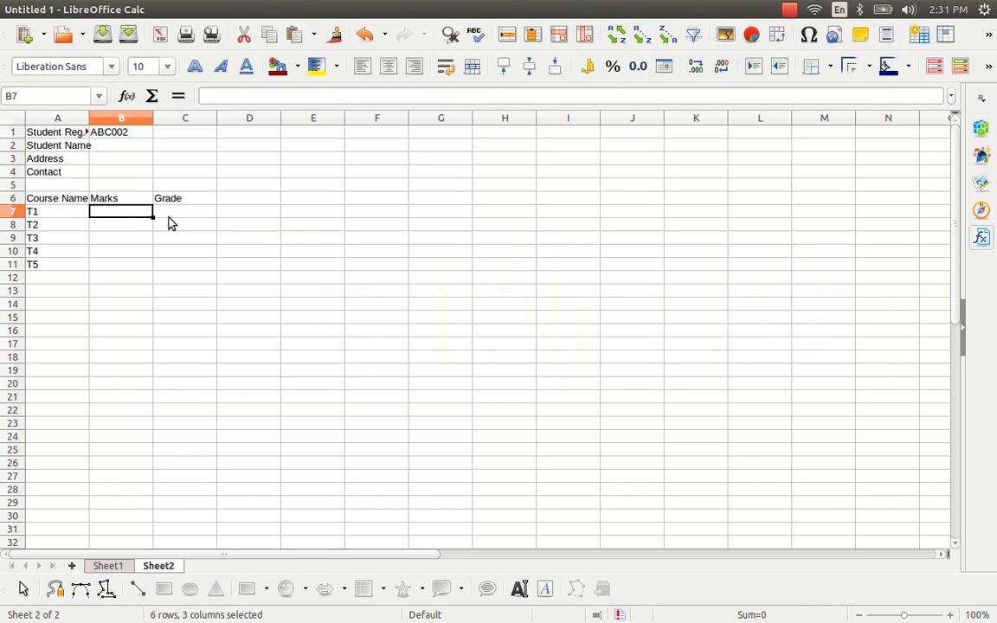
Start a VLOOKUP formula in B7 with the student registration number in B1 as the search criterion.
text(=)
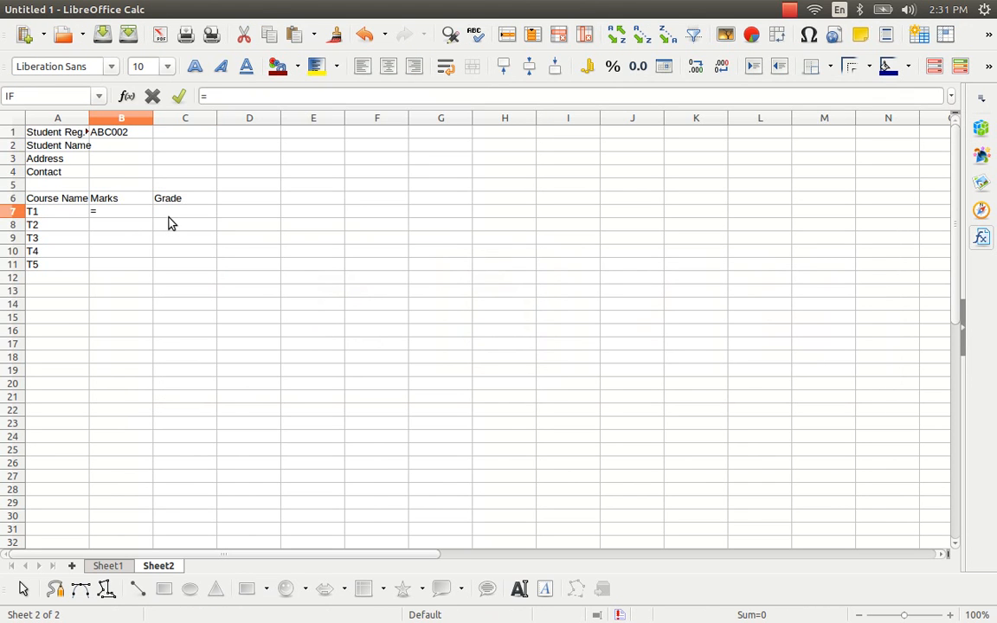
text(vlook)
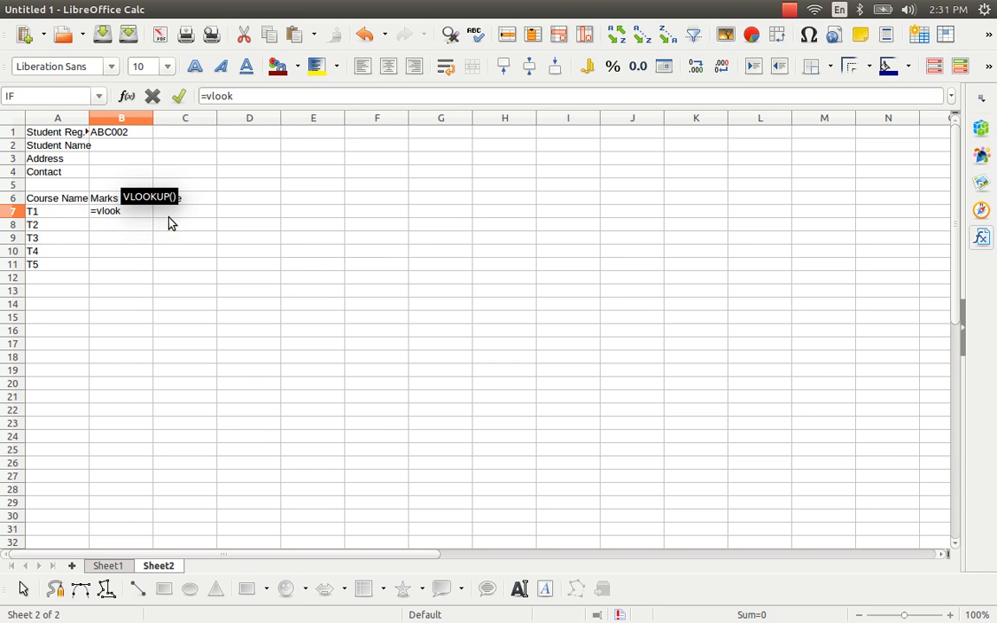
key(Return)
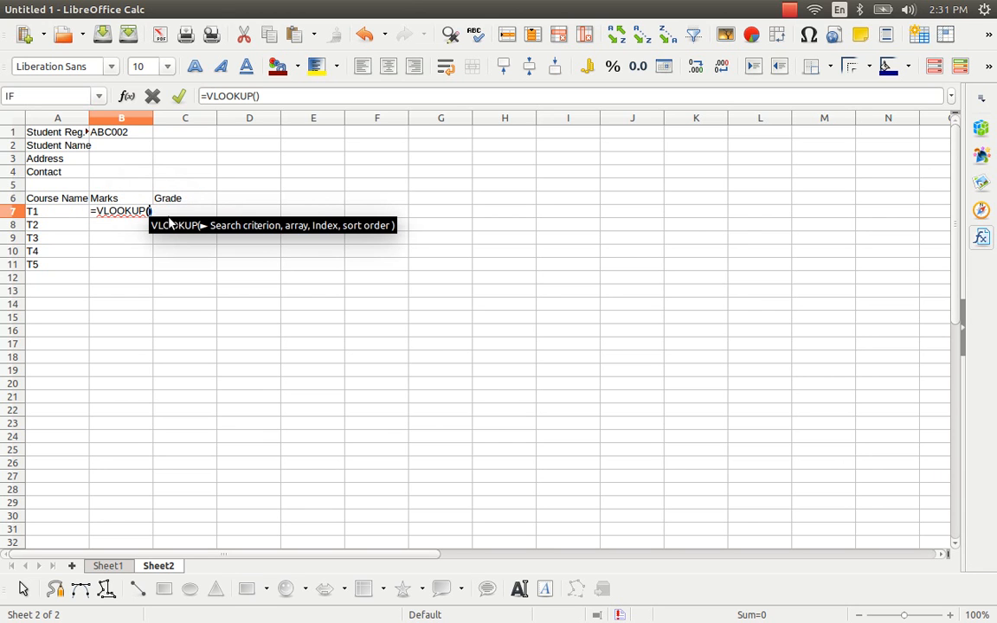
key(Up)
key(Up)
key(Up)
key(Up)
key(Up)
key(Up)
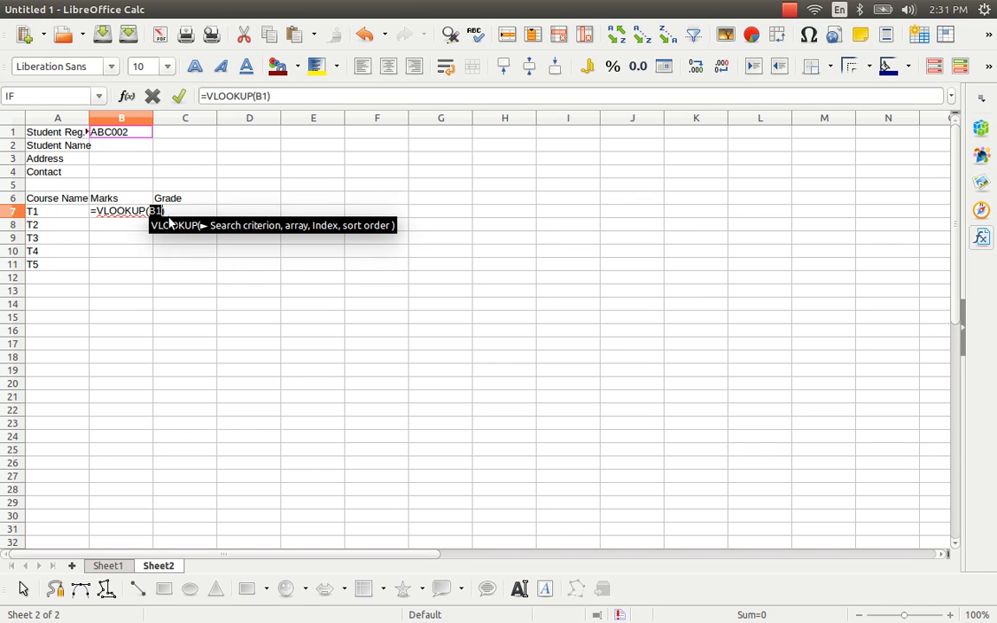
text(,)
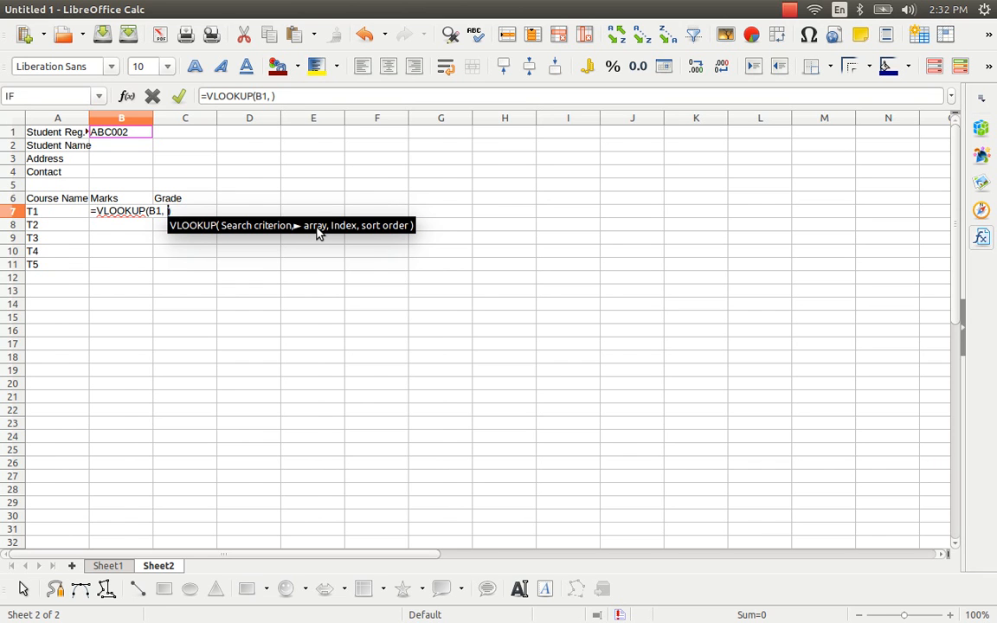
Set the VLOOKUP array to the student records in Sheet1.A2:G31.
key(ctrl+Page_Up)
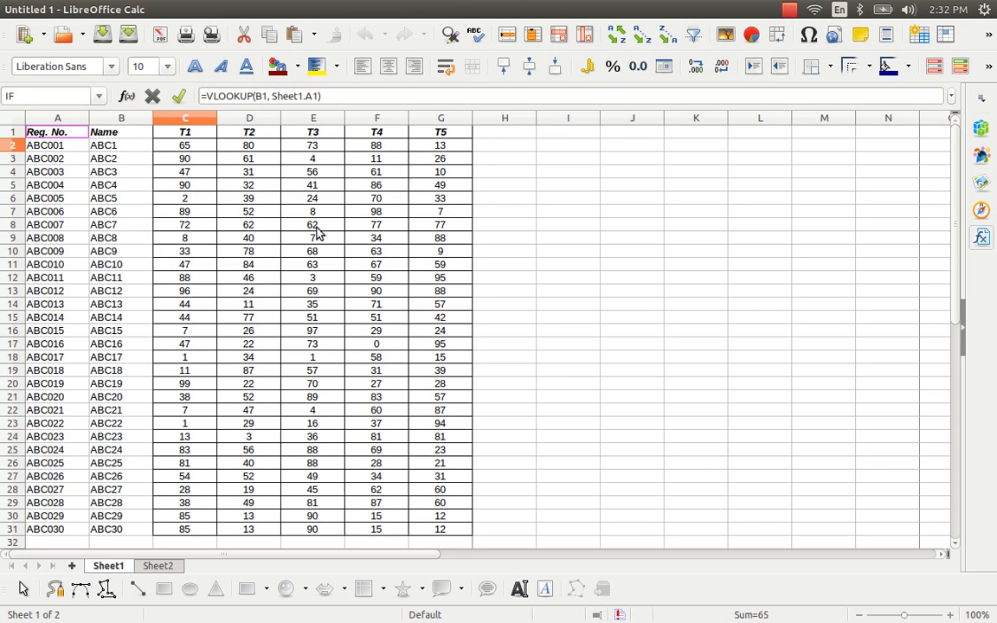
key(Down)
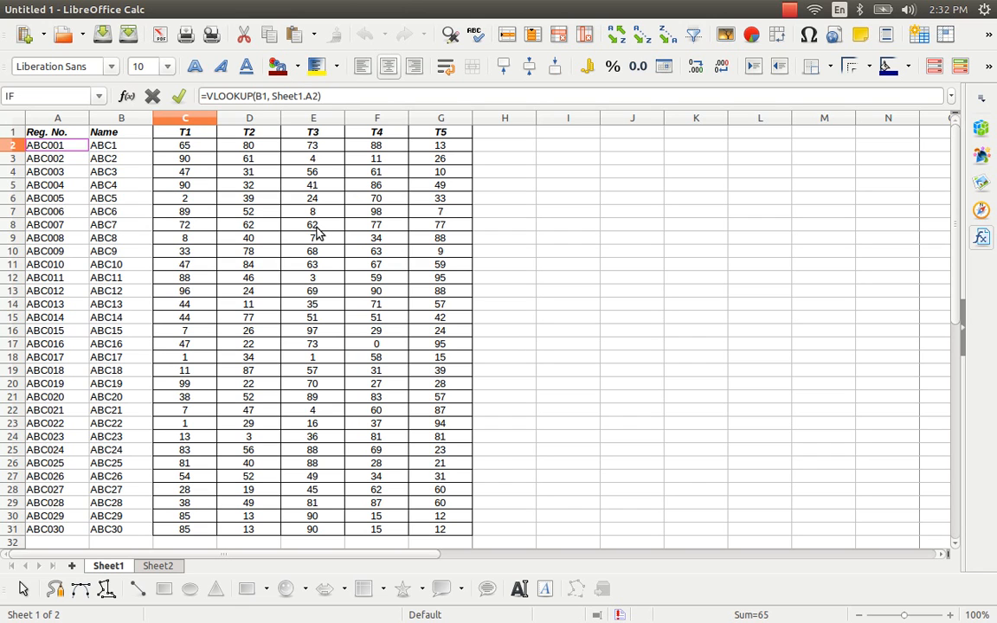
key(shift+Right)
key(shift+Right)
key(shift+Right)
key(shift+Right)
key(shift+Right)
key(shift+Right)
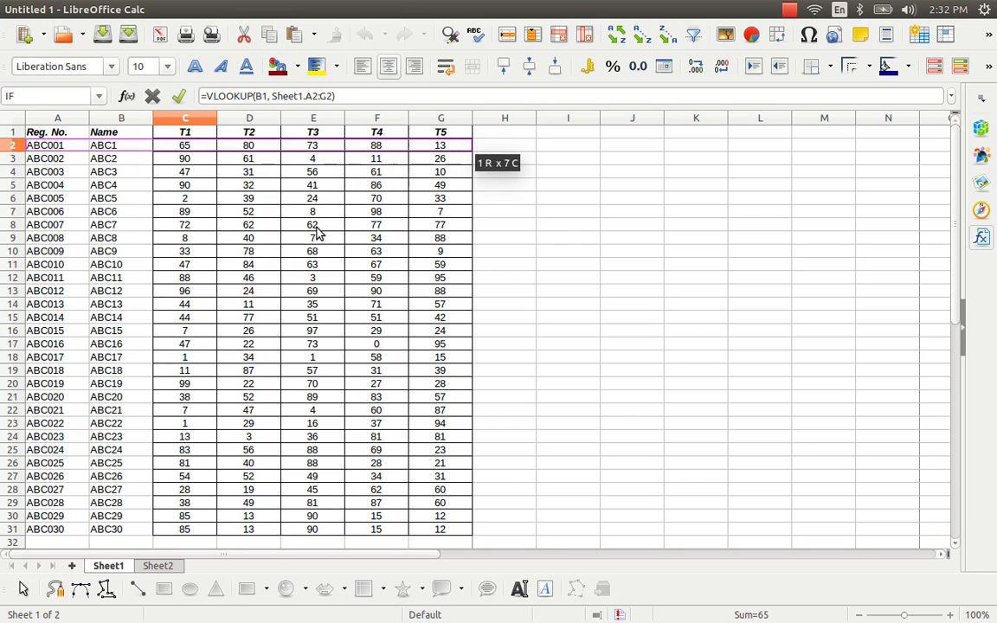
key(shift+Down)
key(shift+Down)
key(shift+Down)
key(shift+Down)
key(shift+Down)
key(shift+Down)
key(shift+Down)
key(shift+Down)
key(shift+Down)
key(shift+Down)
key(shift+Down)
key(shift+Down)
key(shift+Down)
key(shift+Down)
key(shift+Down)
key(shift+Down)
key(shift+Down)
key(shift+Down)
key(shift+Down)
key(shift+Down)
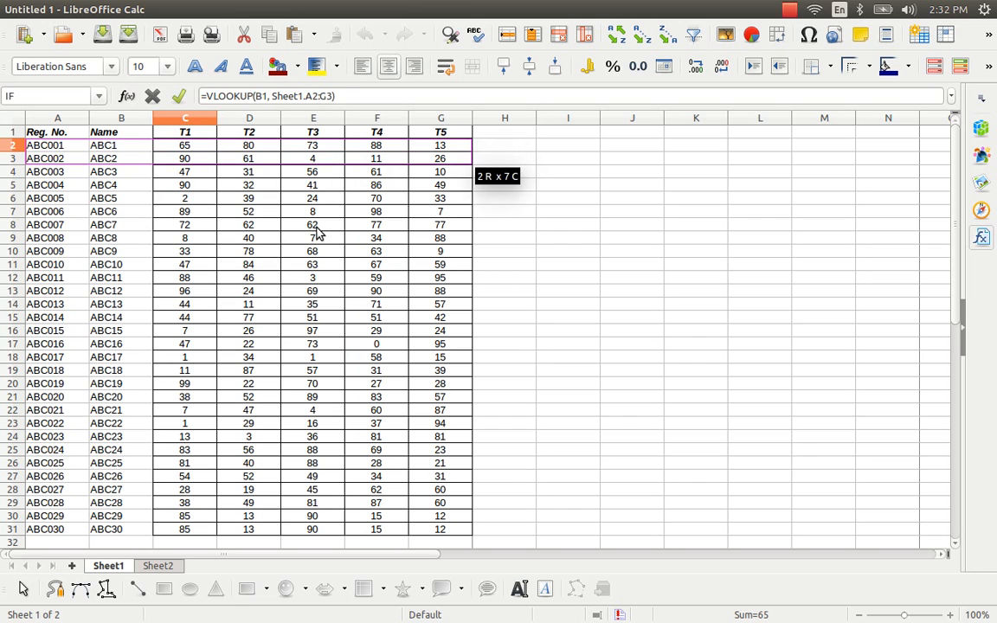
Complete the VLOOKUP with column index 3 and check the result against the student's T1 mark on Sheet1.
text(,)
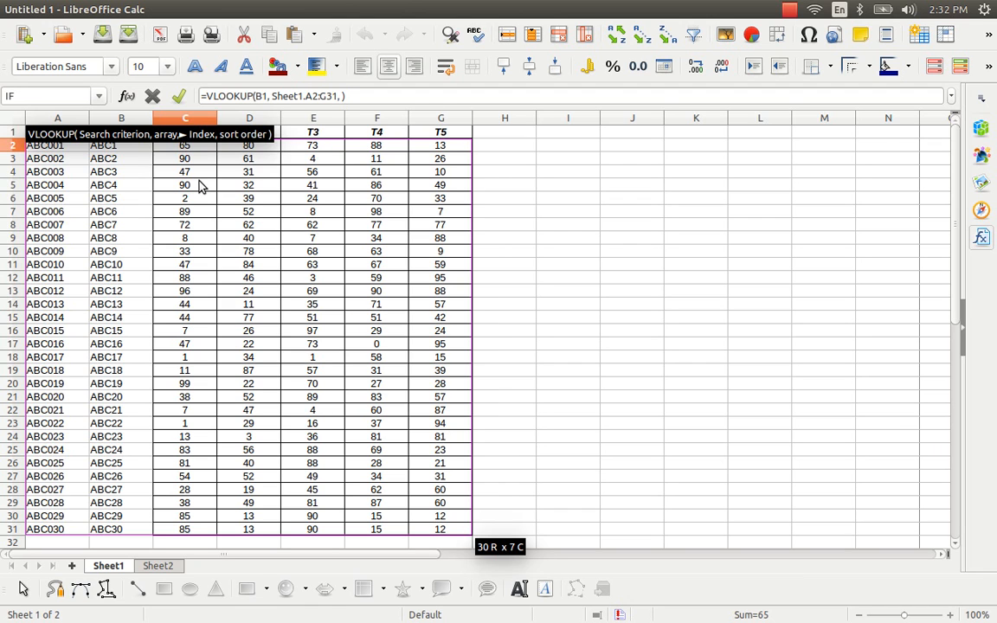
text(3)
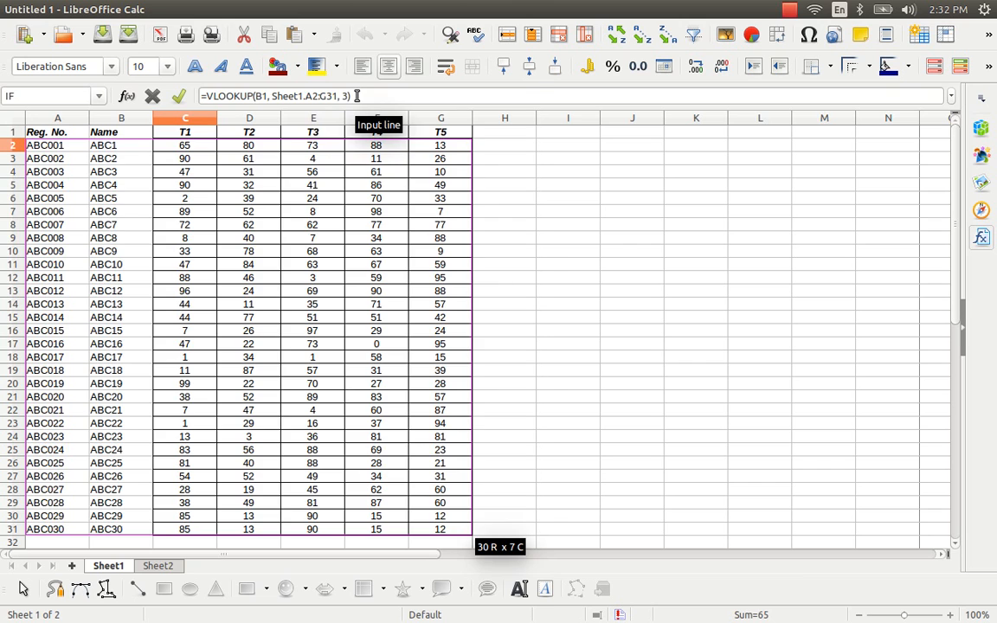
key(Return)
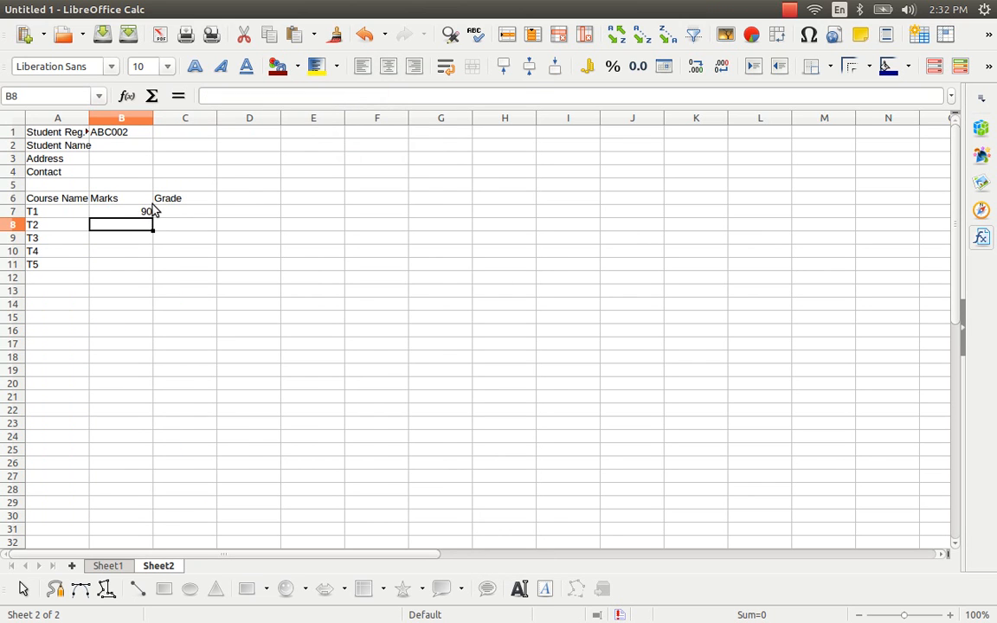
key(ctrl+Page_Up)
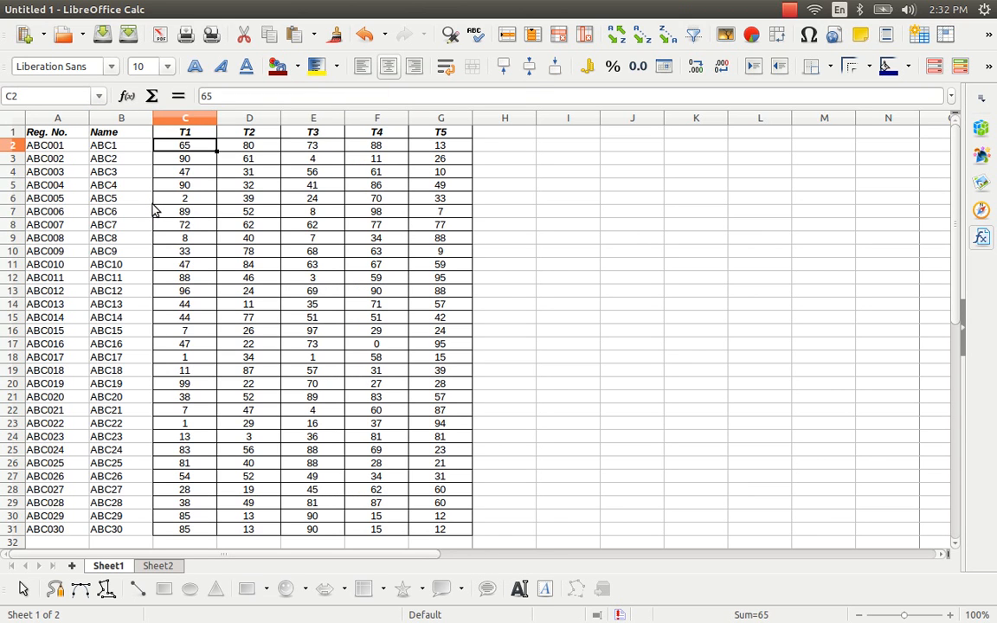
key(Down)
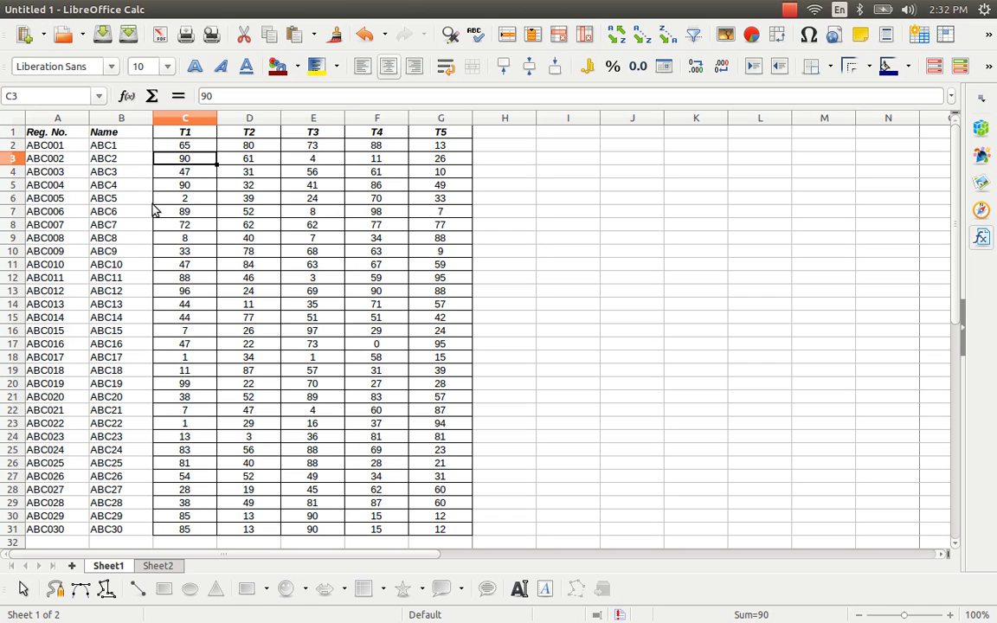
click(790, 10)
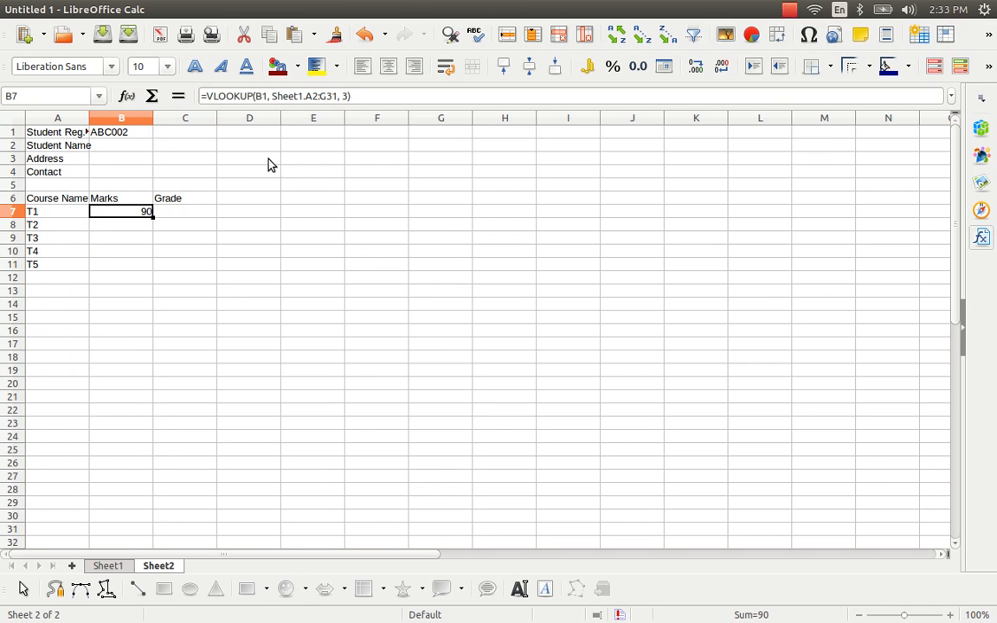
Change the student registration number in Sheet2 cell B1 to the first one listed on Sheet1.
key(Up)
key(Up)
key(Up)
key(Up)
key(Up)
key(Up)
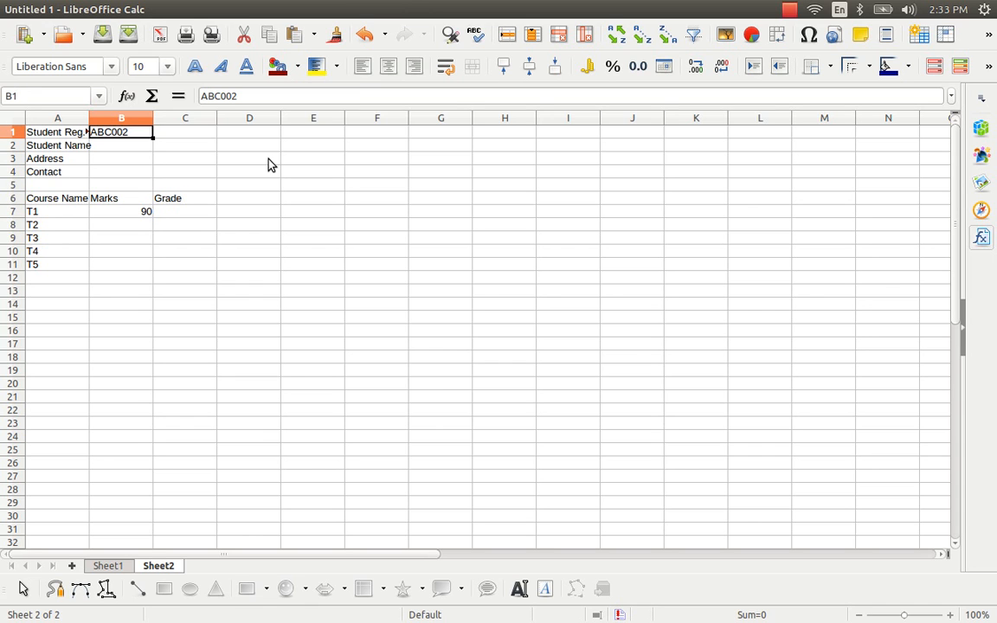
key(F2)
key(BackSpace)
text(1)
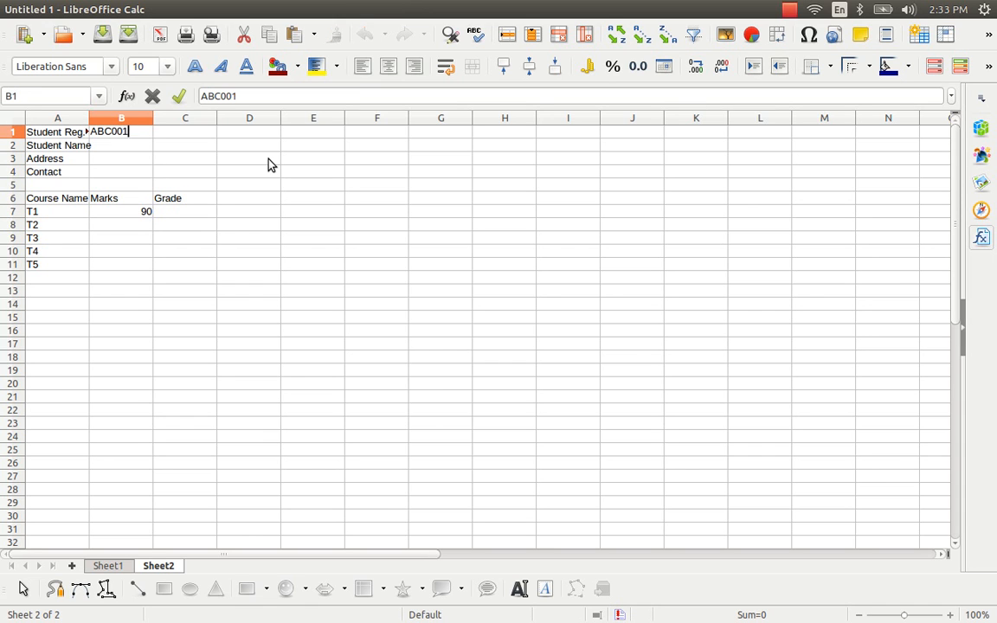
key(Return)
Compare the T1 mark and formula in Sheet2 cell B7 with the first student's row on Sheet1.
key(Up)
key(ctrl+Page_Up)
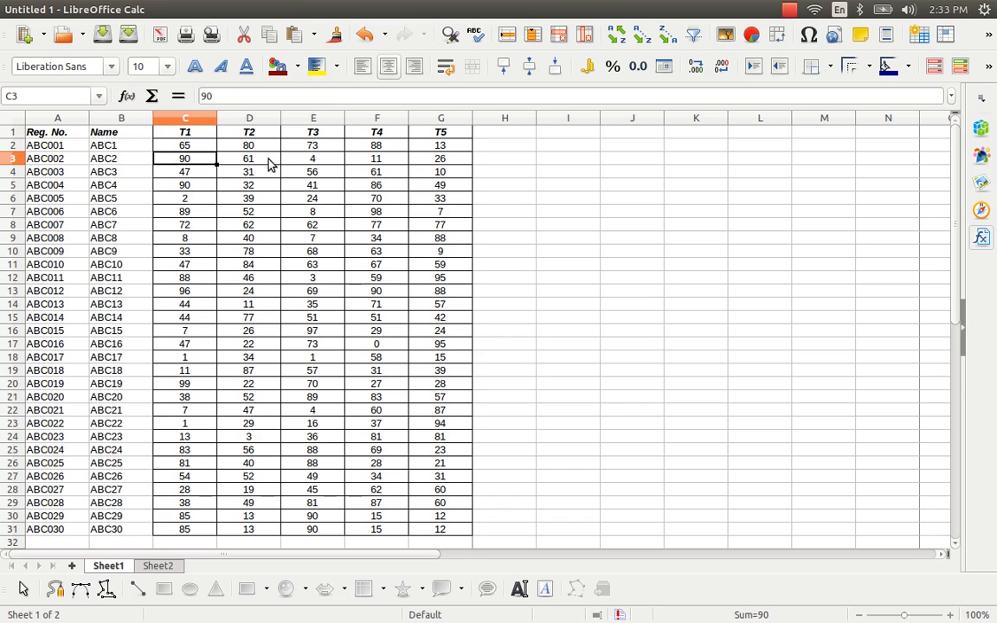
key(Up)
key(Down)
key(Up)
key(ctrl+Page_Down)
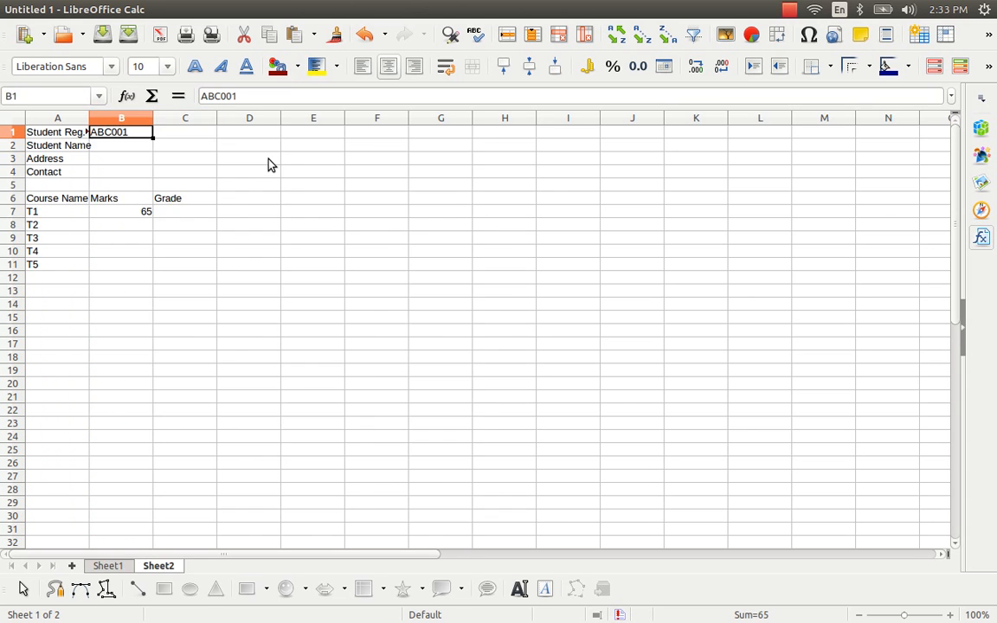
key(Down)
key(Down)
key(Down)
key(Down)
key(Down)
key(Down)
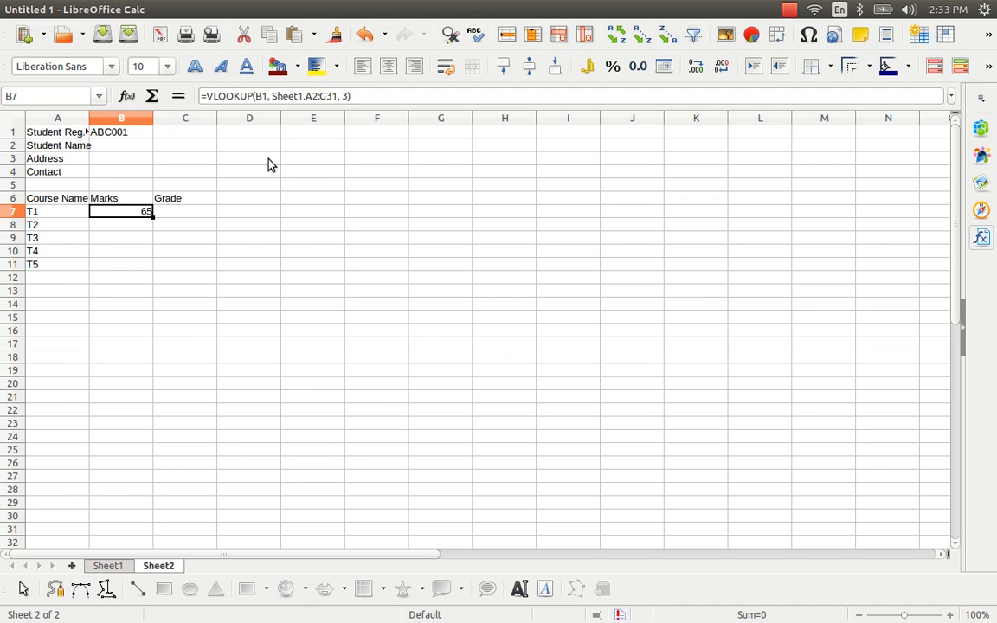
key(ctrl+Page_Up)
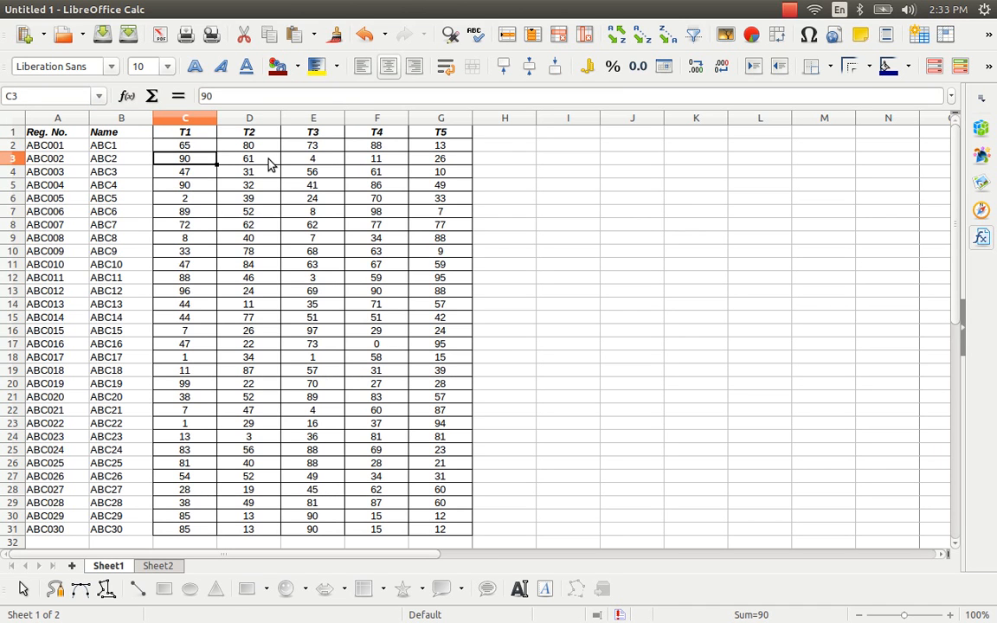
key(ctrl+Page_Down)
key(Up)
key(Up)
key(Up)
key(Up)
key(Up)
key(Up)
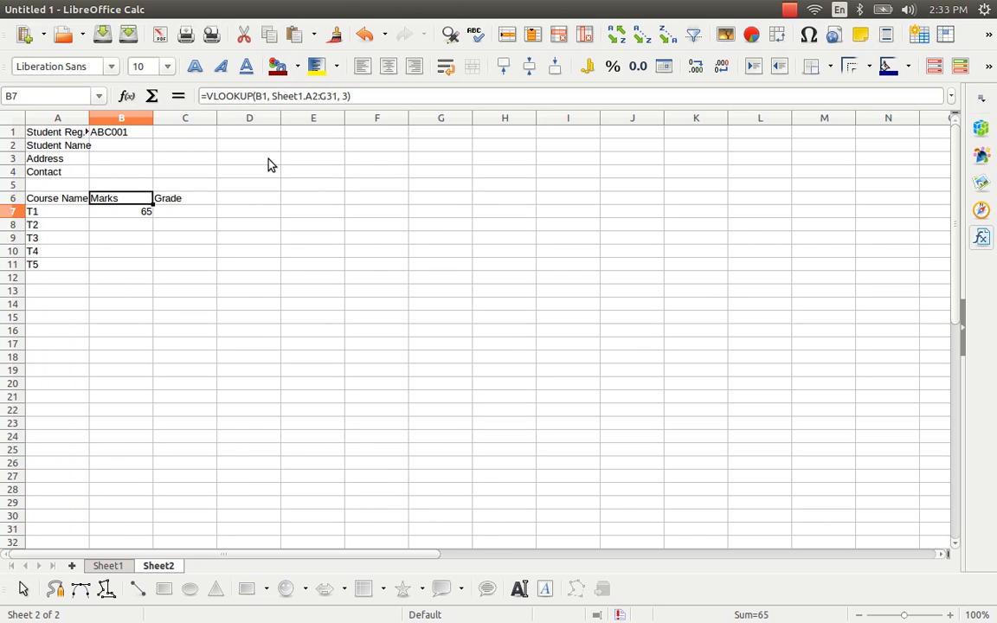
key(ctrl+Page_Up)
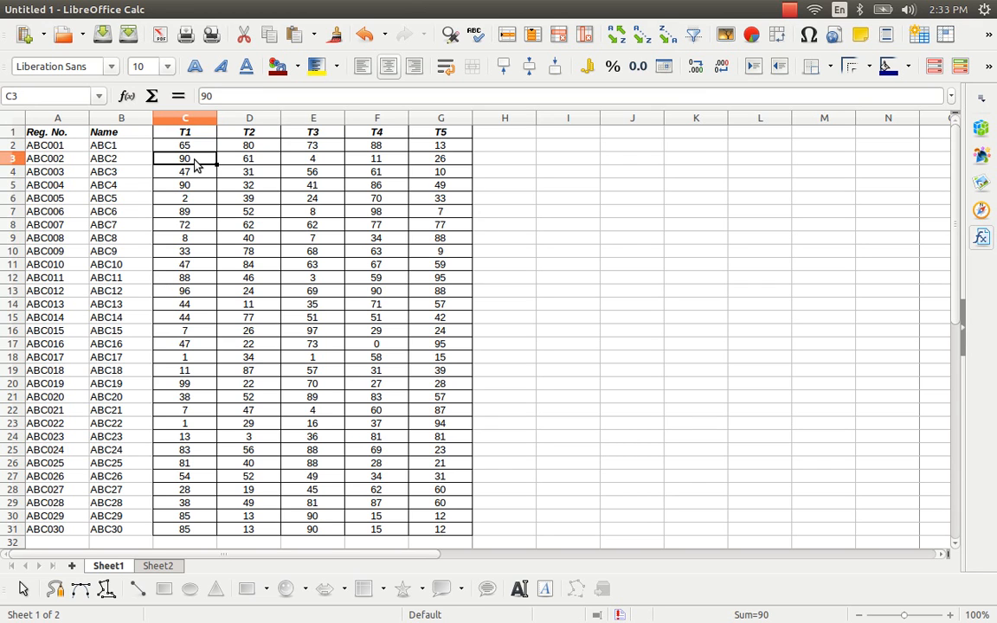
Make the search criterion in the B7 VLOOKUP formula an absolute reference, $B$1.
key(ctrl+Page_Down)
key(Down)
key(Down)
key(Down)
key(Down)
key(Down)
key(Down)
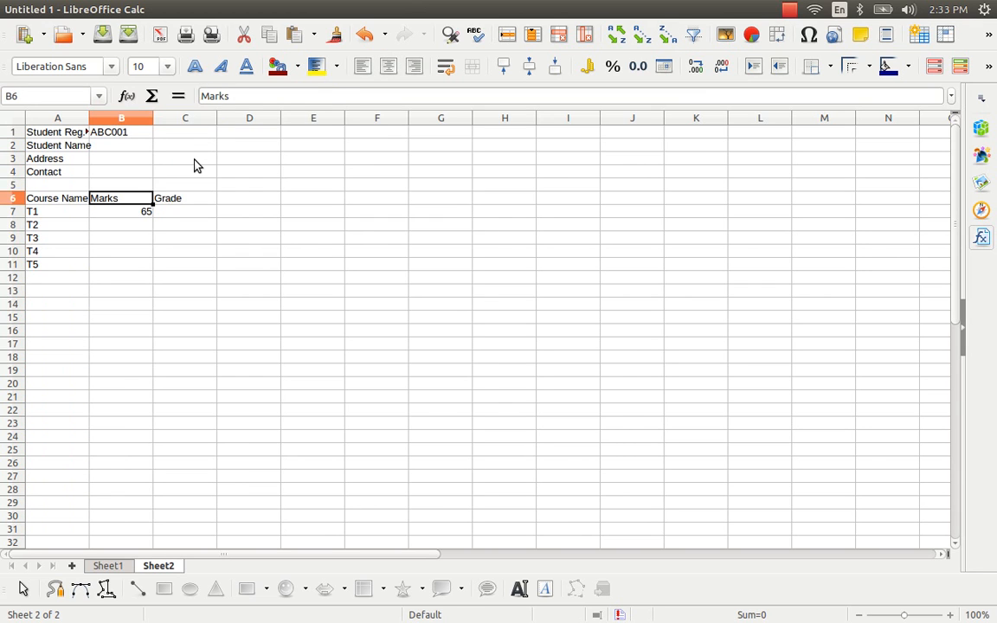
key(F2)
key(Left)
key(Left)
key(Left)
key(Left)
key(Left)
key(Left)
key(Left)
key(Left)
key(Left)
key(Left)
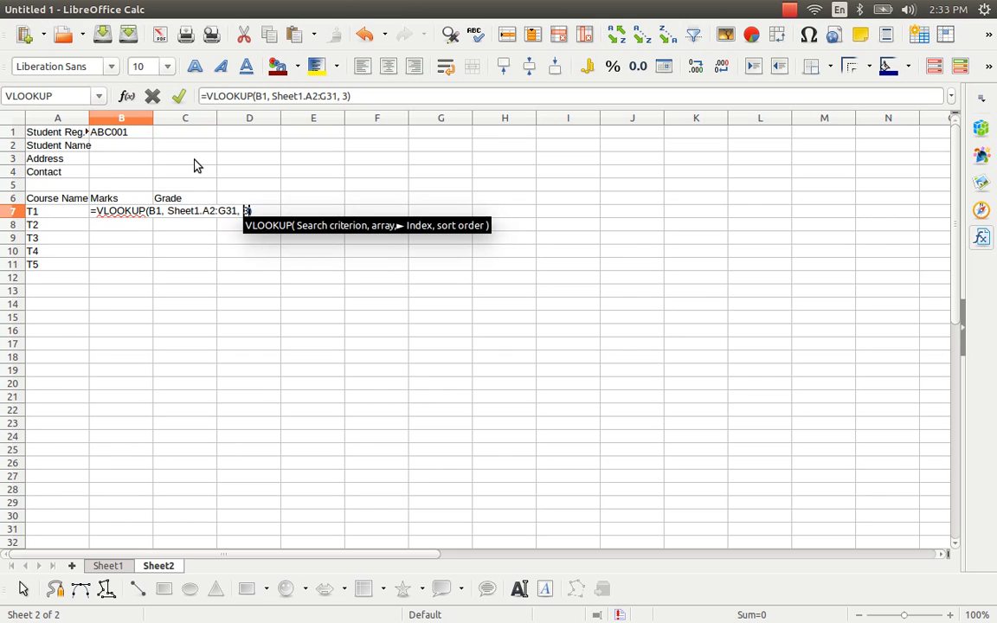
key(Left)
key(Left)
key(Left)
key(Left)
key(Left)
key(Left)
key(Left)
key(Left)
key(Left)
key(Left)
key(Left)
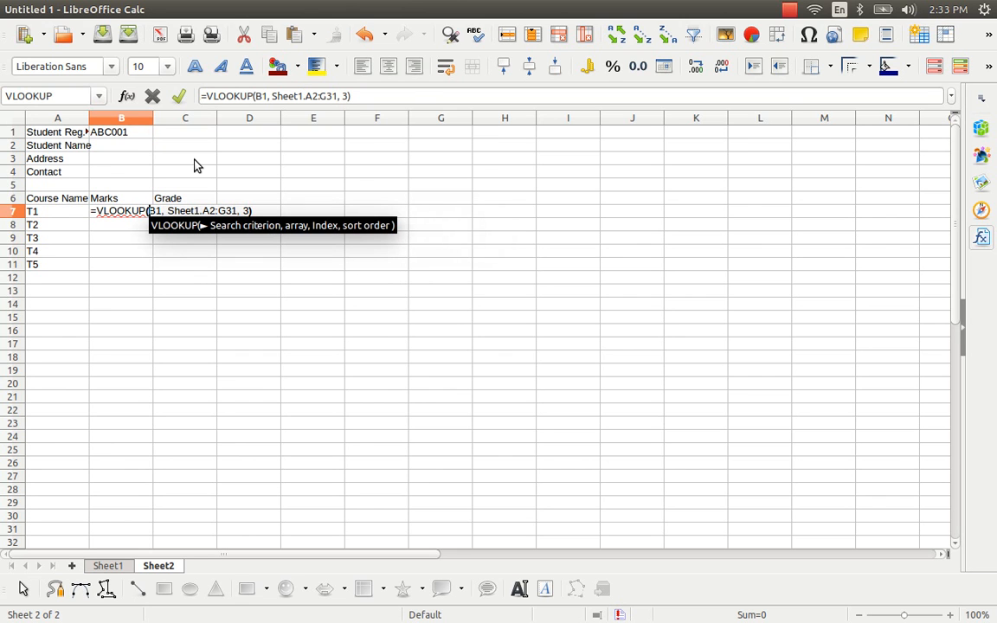
text($)
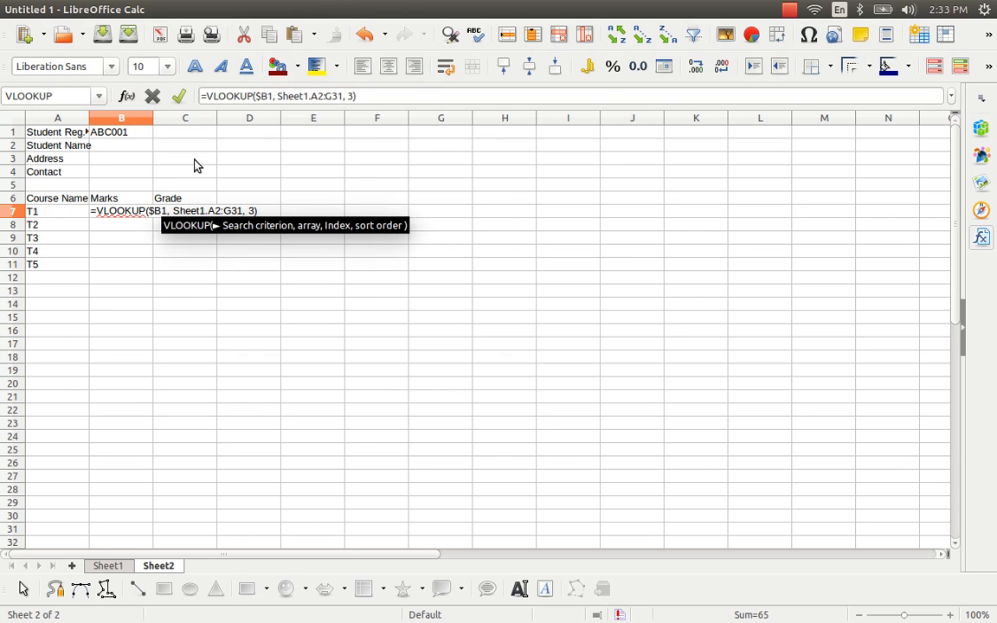
key(Right)
text($)
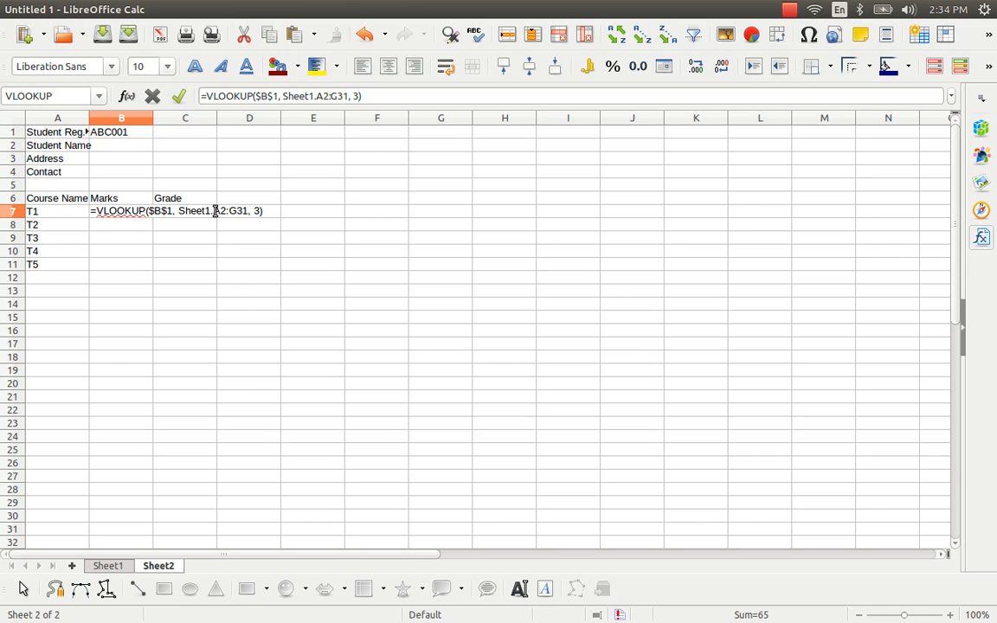
Make the lookup array in the B7 formula absolute as Sheet1.$A$2:$G$31, and apply the edited formula.
click(183, 210)
text($B)
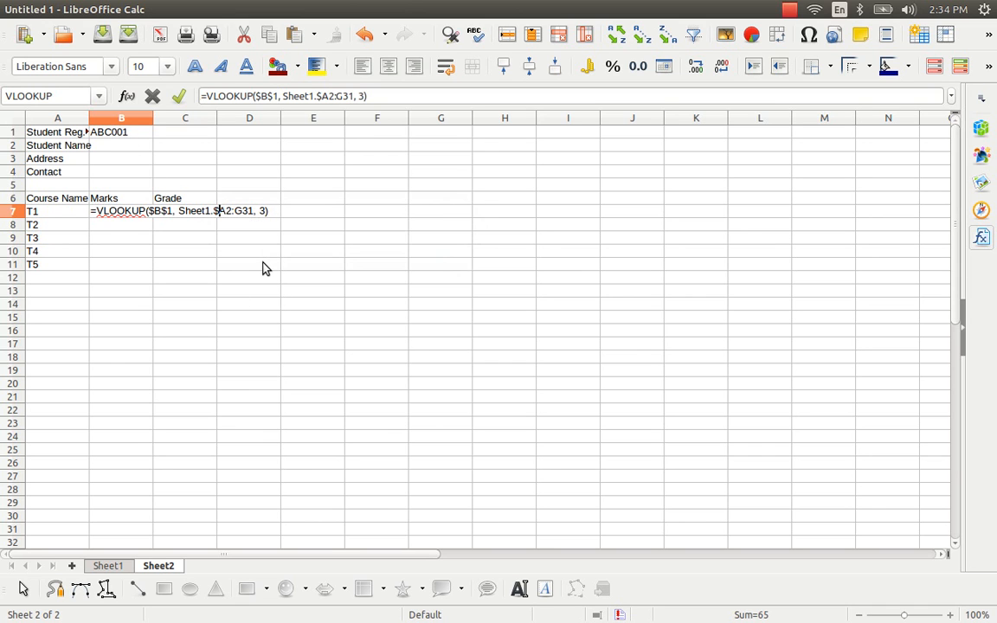
text($)
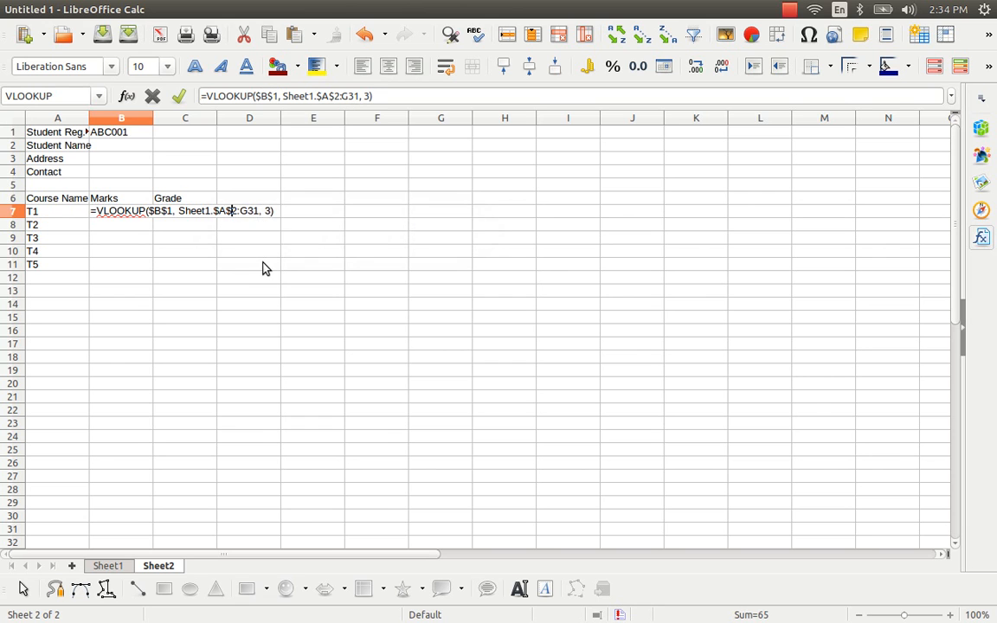
key(Right)
text($)
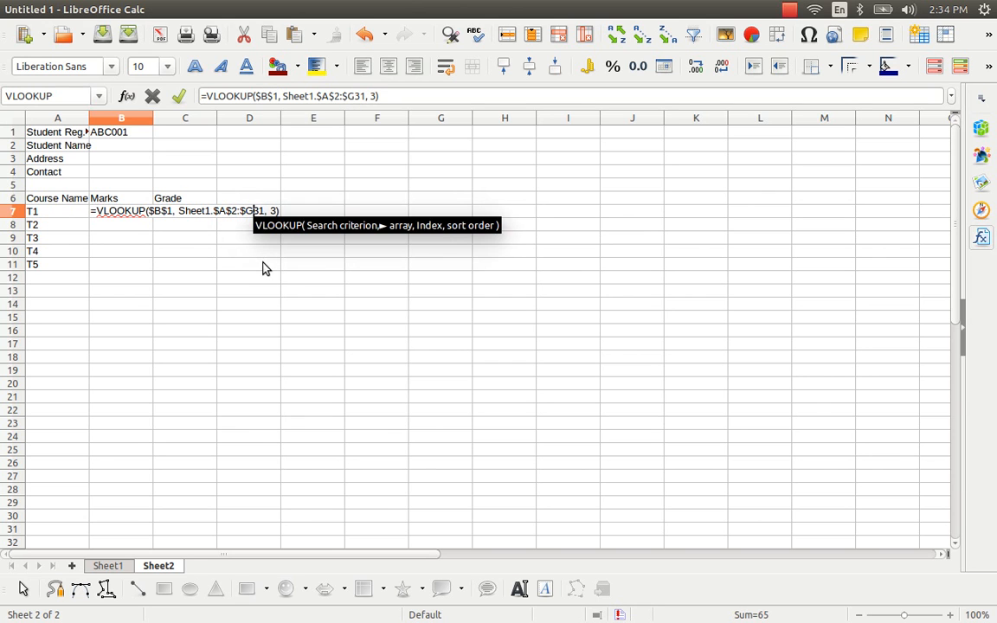
key(Right)
text($)
key(Right)
key(Right)
key(Right)
key(Right)
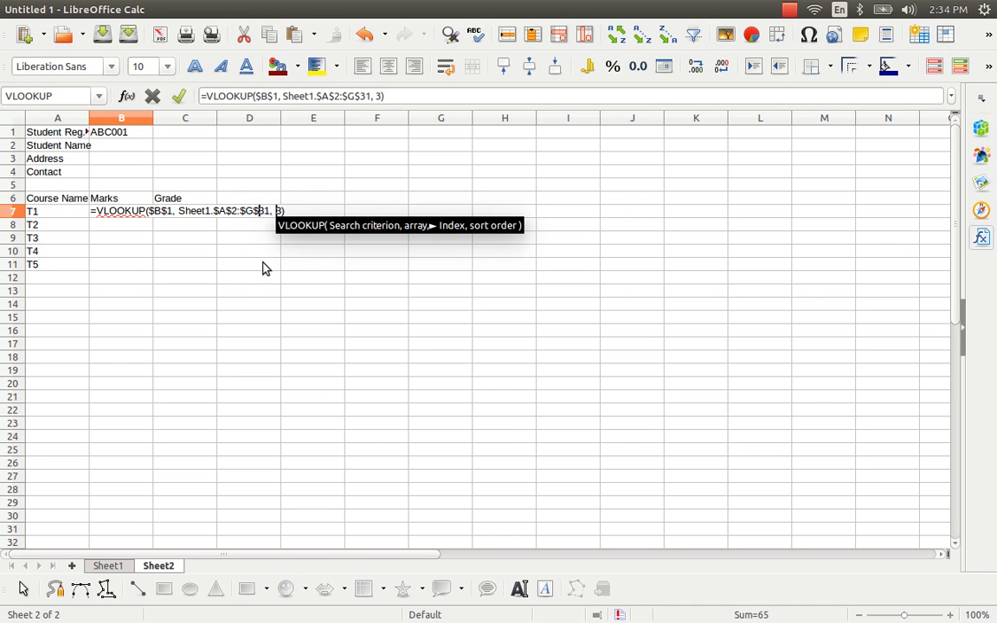
key(Return)
key(Up)
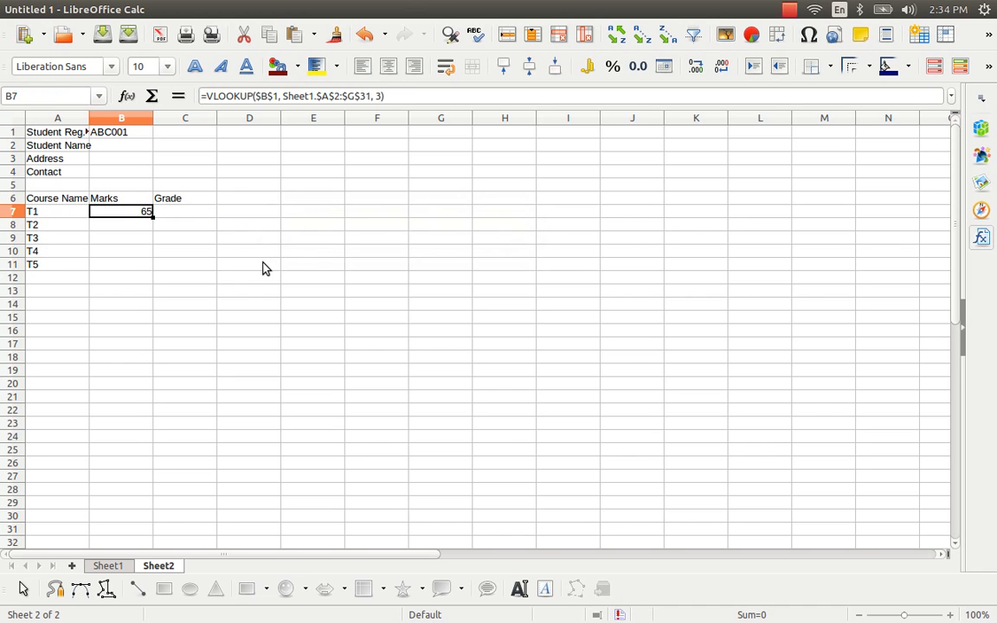
Copy the T1 VLOOKUP formula from cell B7 into cells B8:B11 for courses T2 to T5.
key(Left)
key(ctrl+Down)
key(Right)
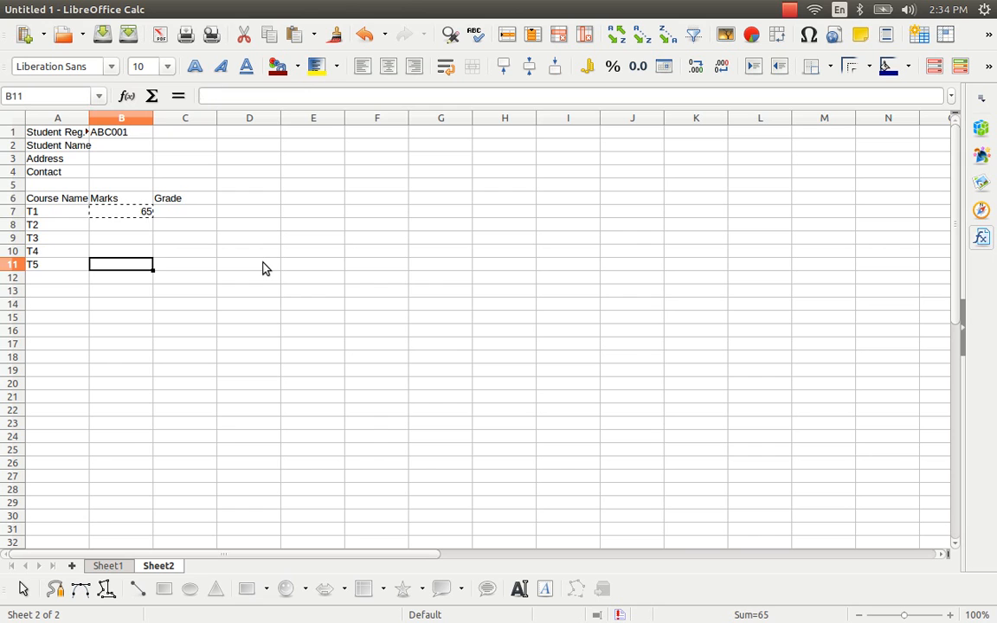
key(ctrl+shift+Up)
key(shift+Down)
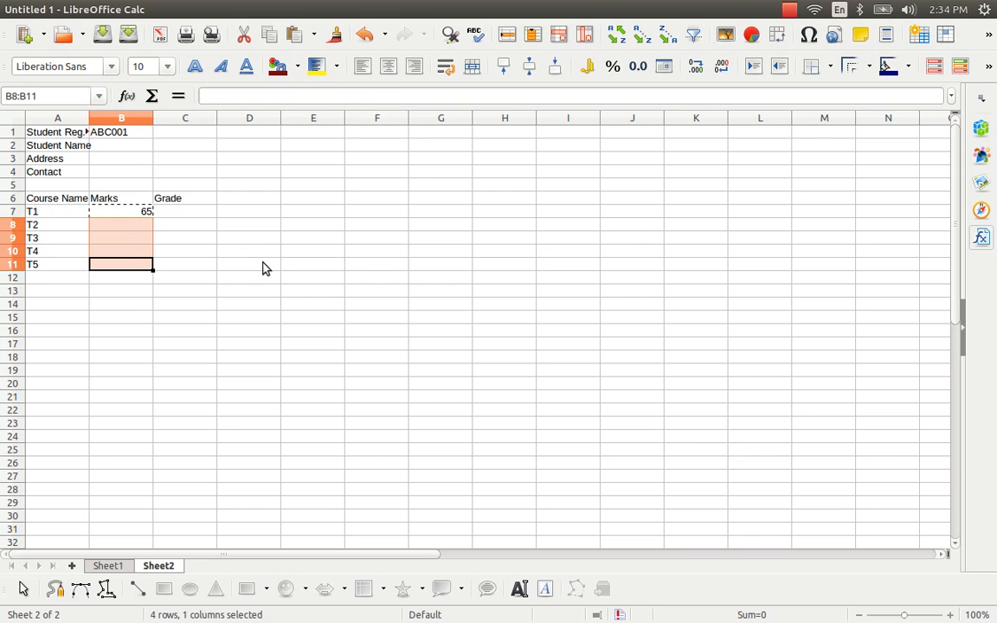
key(ctrl+v)
Set the column index of the T2 VLOOKUP formula in cell B8 to 4.
key(Up)
key(Up)
key(F2)
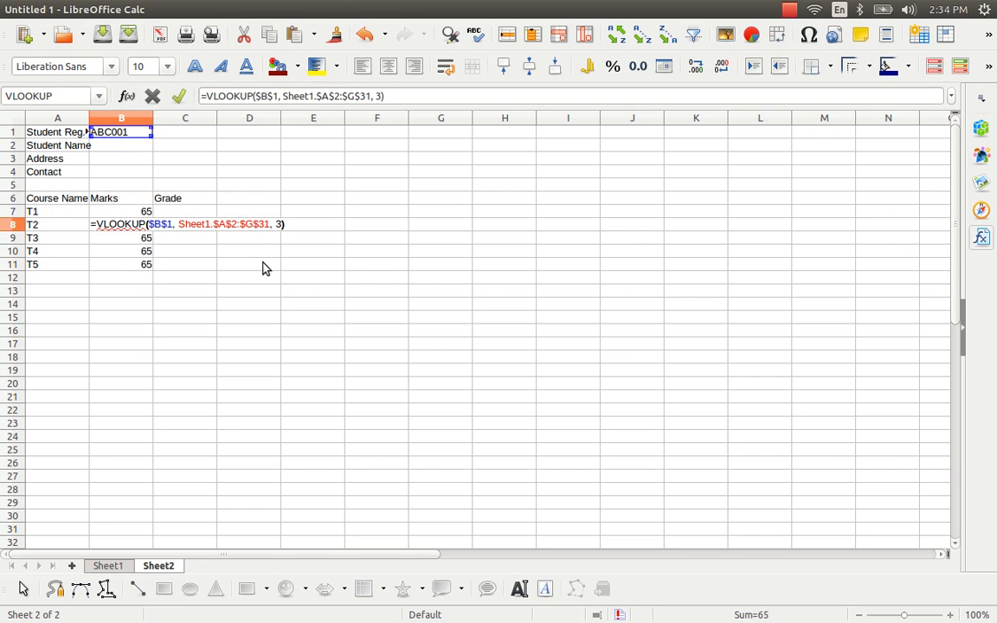
key(Left)
key(BackSpace)
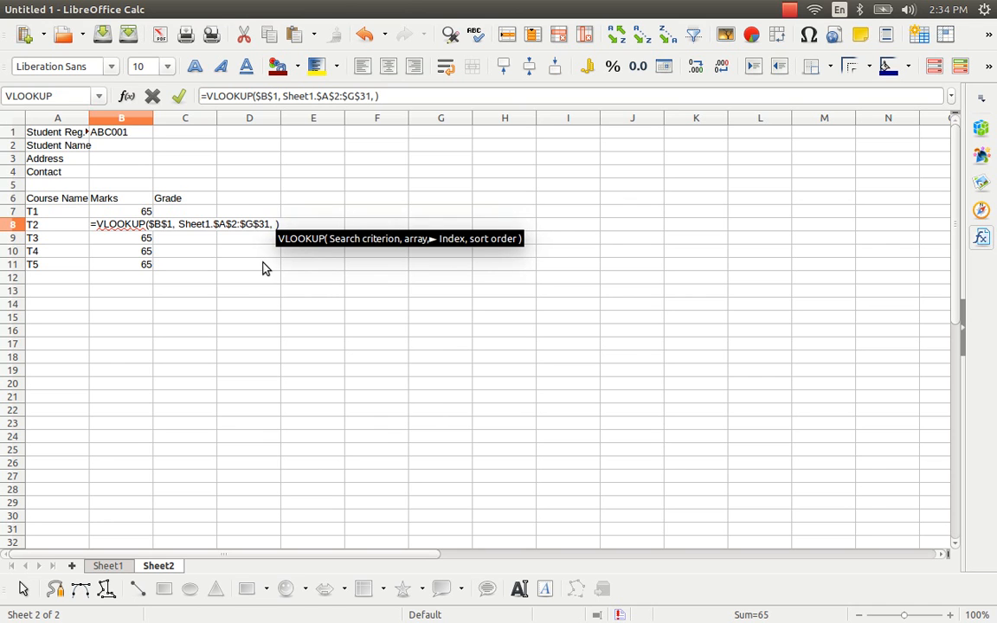
text(4)
key(Return)
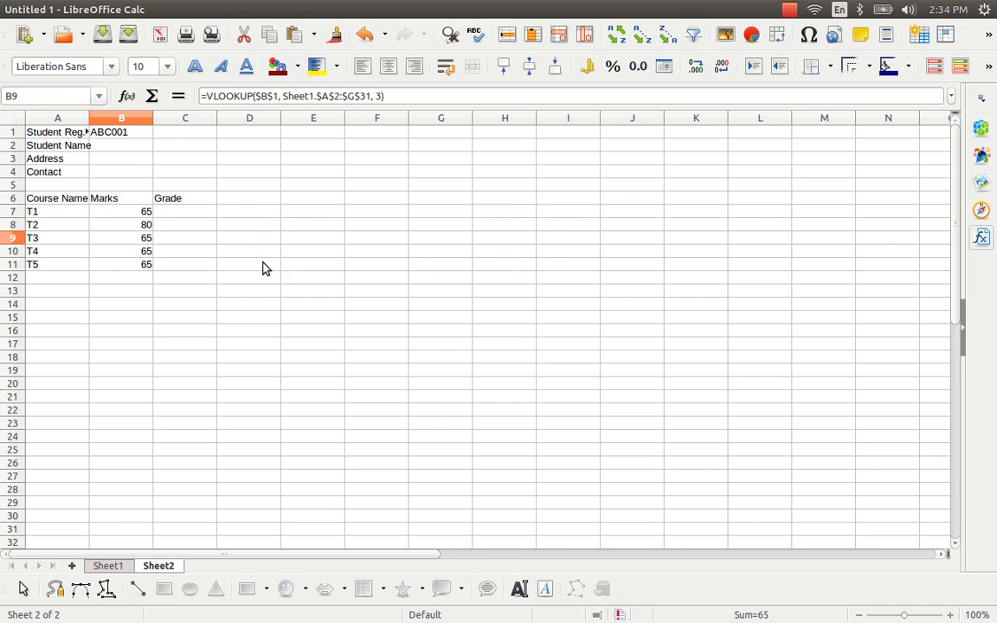
Set the column index of the T3 VLOOKUP formula in cell B9 to 5.
key(F2)
key(Left)
key(BackSpace)
text(5)
key(Return)
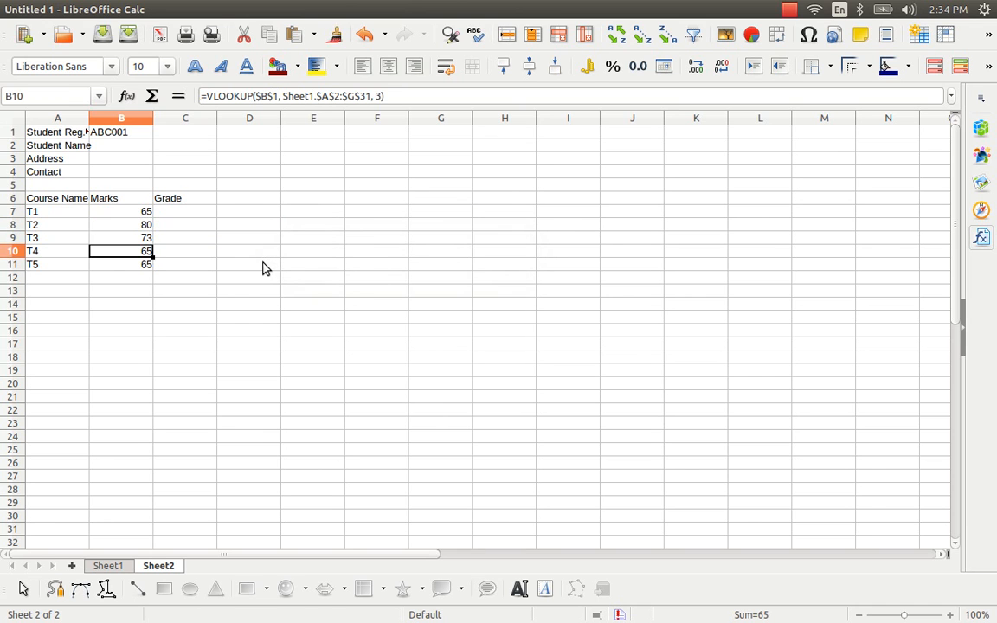
Set the column index of the T4 VLOOKUP formula in cell B10 to 6.
key(F2)
key(Left)
key(BackSpace)
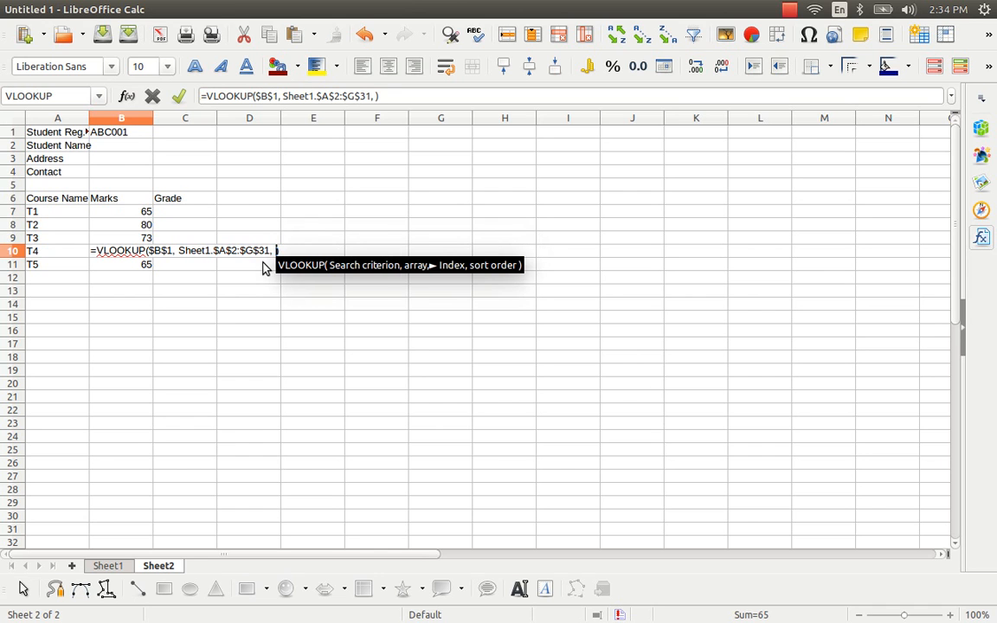
text(6)
key(Return)
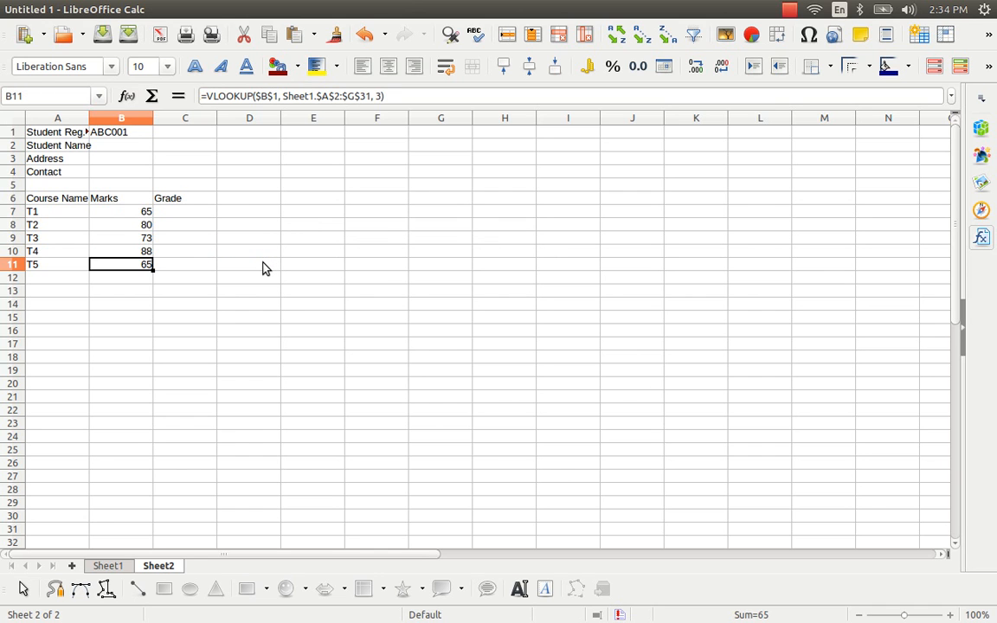
Set the column index of the T5 VLOOKUP formula in cell B11 to 7.
key(F2)
key(Left)
key(BackSpace)
text(7)
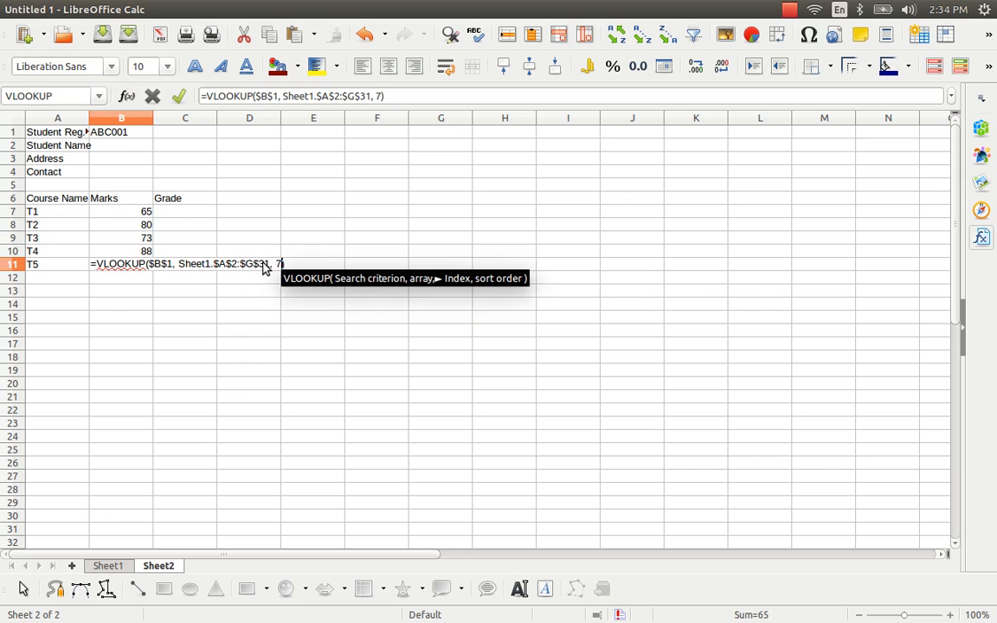
key(Return)
Compare the looked-up marks in Sheet2 column B with the first student's T1 to T5 marks on Sheet1.
key(Up)
key(ctrl+Page_Up)
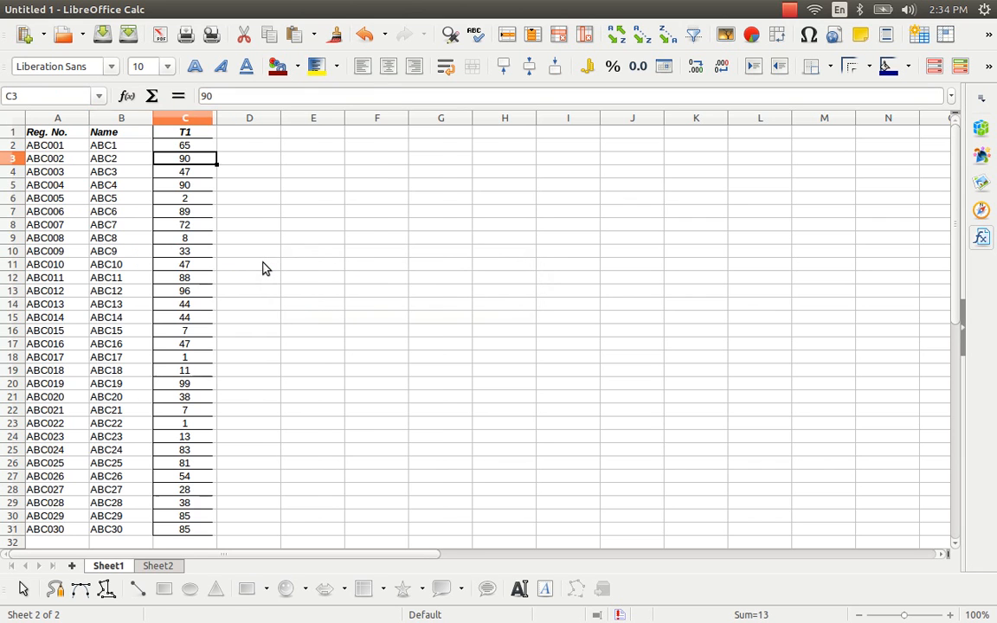
key(Up)
key(Right)
key(Right)
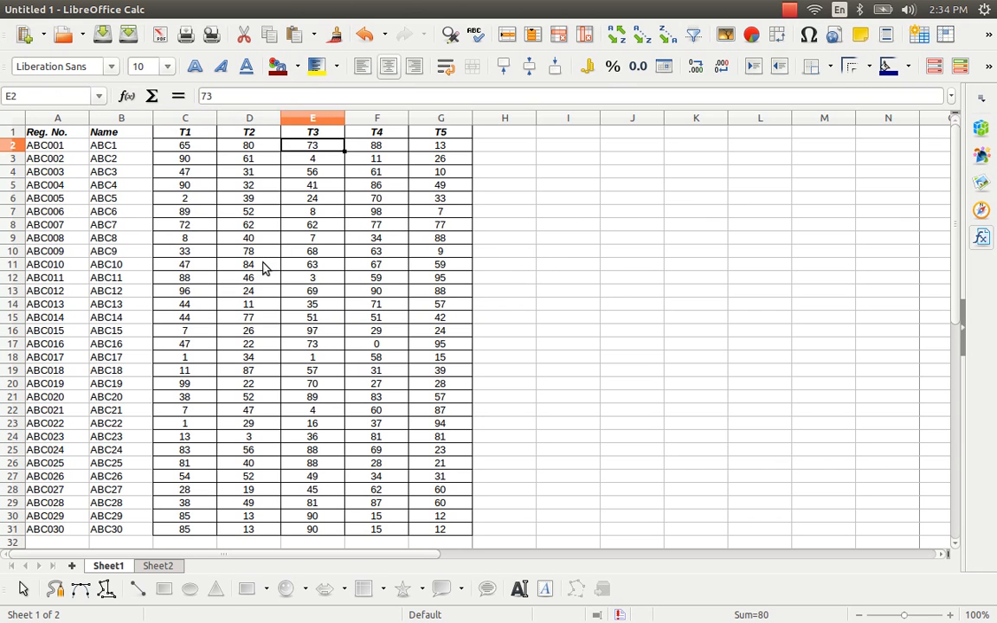
key(Right)
key(Right)
key(ctrl+Page_Down)
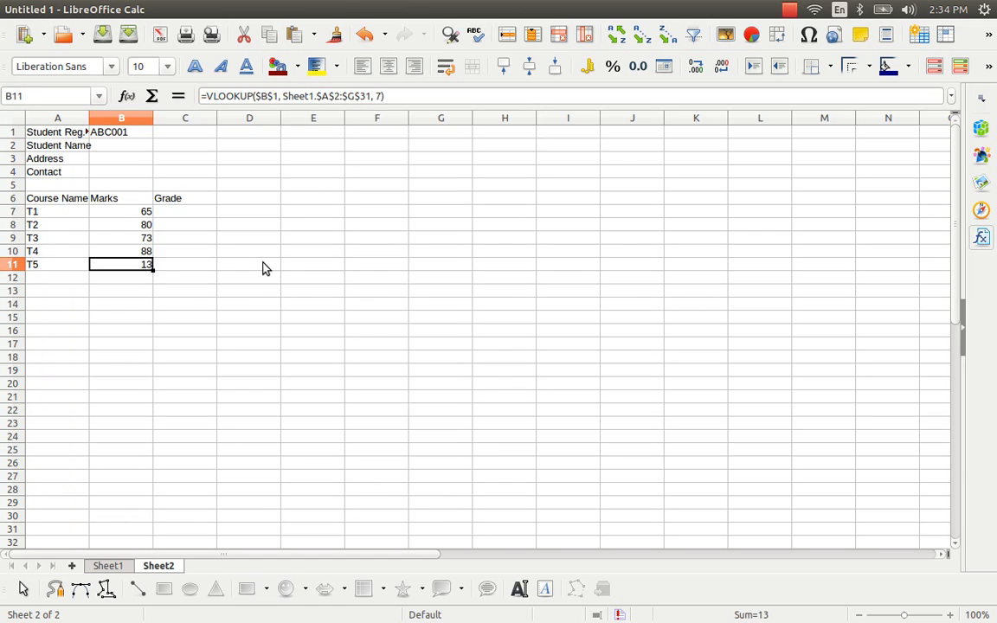
key(Up)
key(Up)
key(Up)
key(Down)
key(Down)
key(Down)
Start an IF formula in grade cell C7 with an AND test whose first condition is B7 > 50.
key(Up)
key(Up)
key(Up)
key(Up)
key(Up)
key(Right)
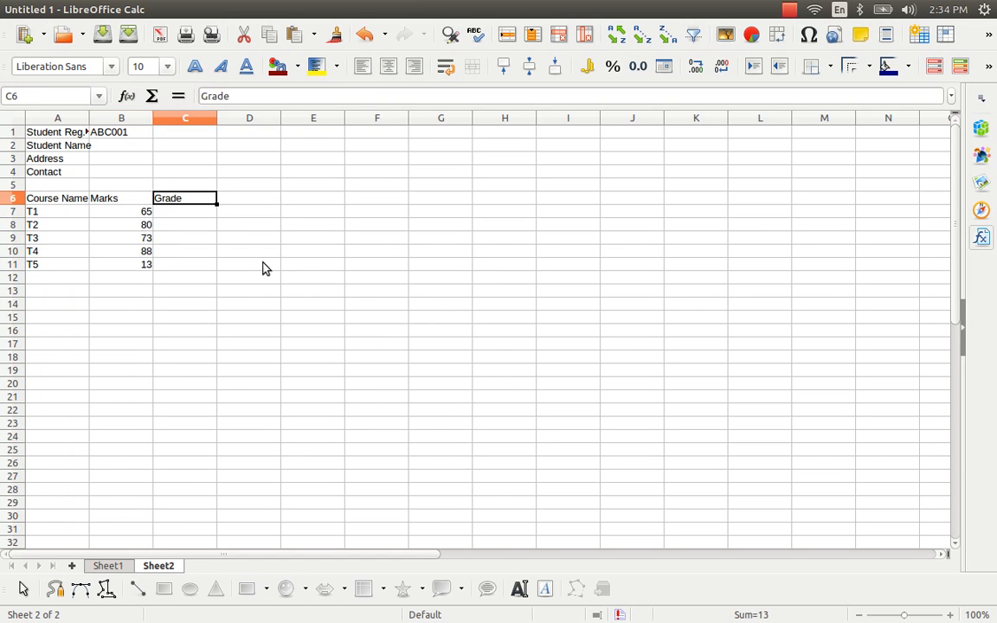
key(Down)
text(=if()
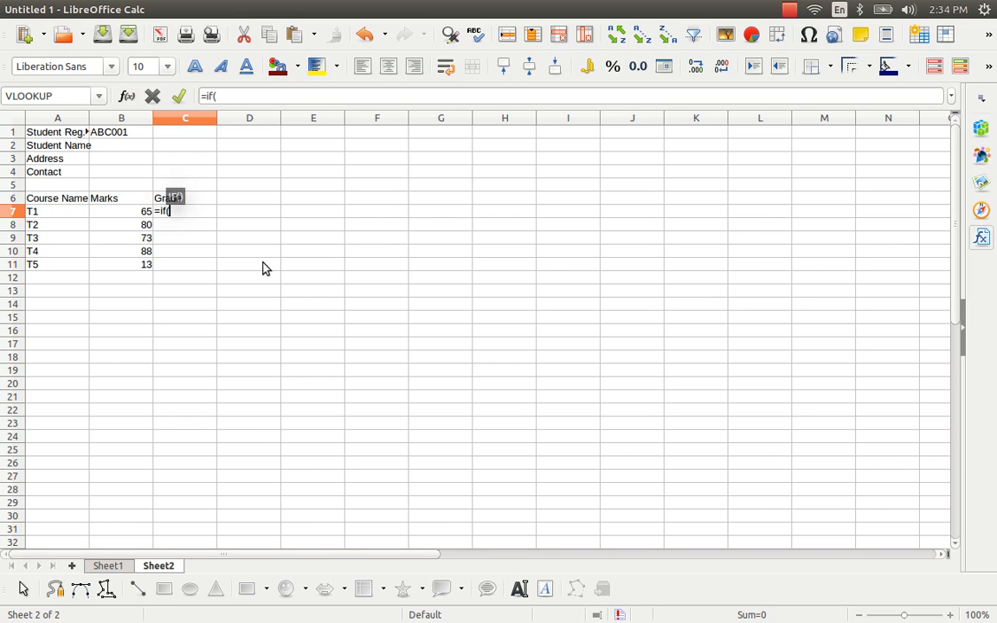
text(and()
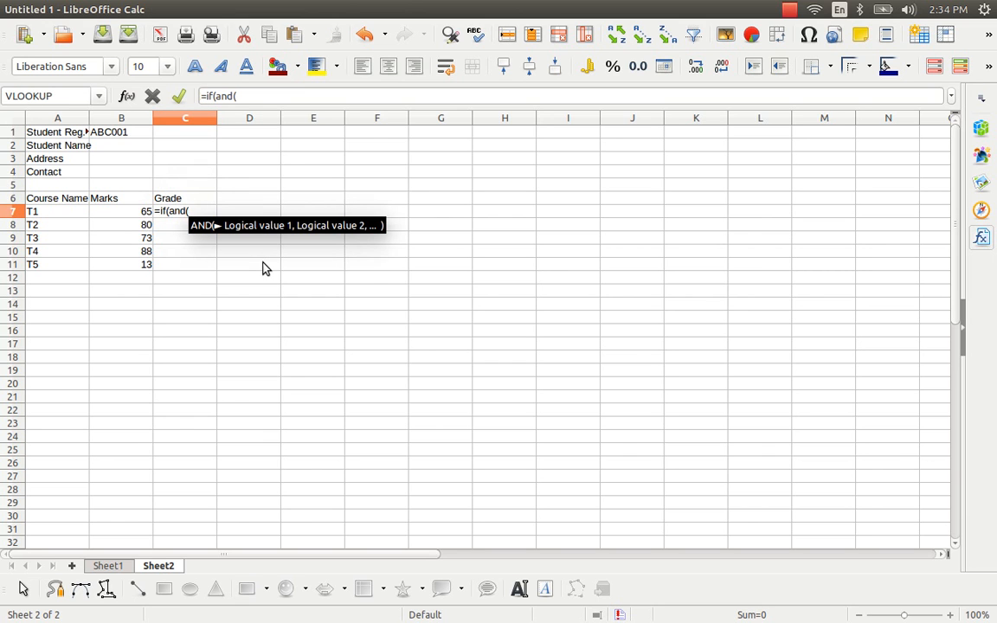
key(Left)
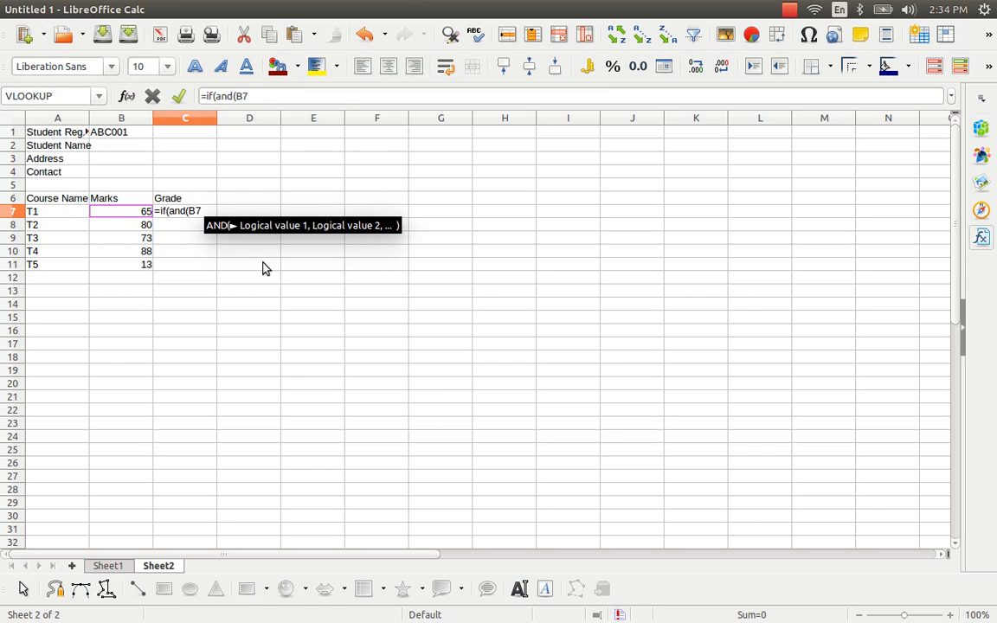
text(> 50,)
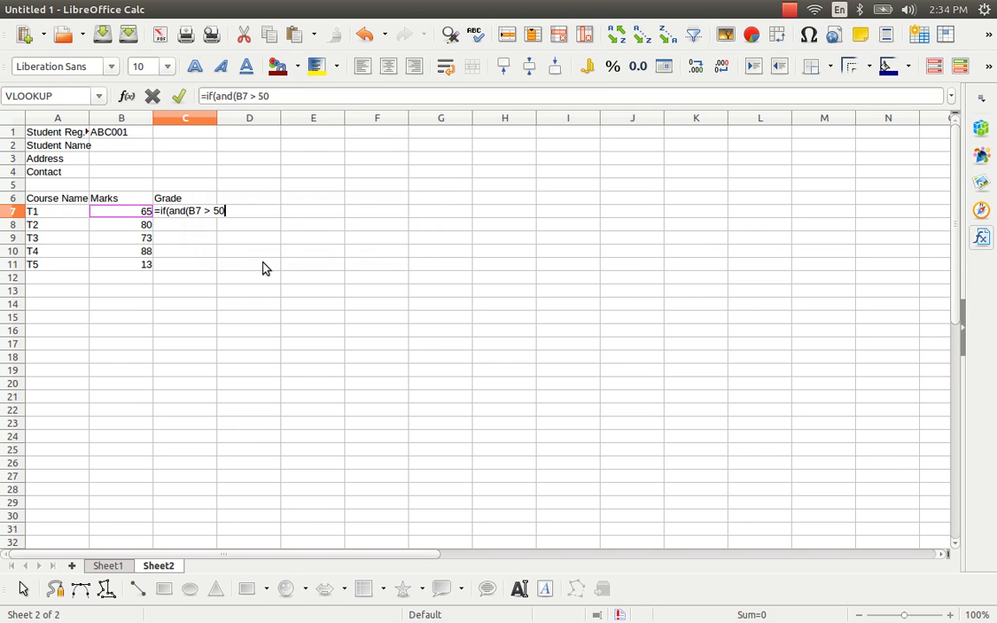
Complete the AND test in the C7 formula with B7 < 60 and give "C" as its result.
key(Left)
key(Left)
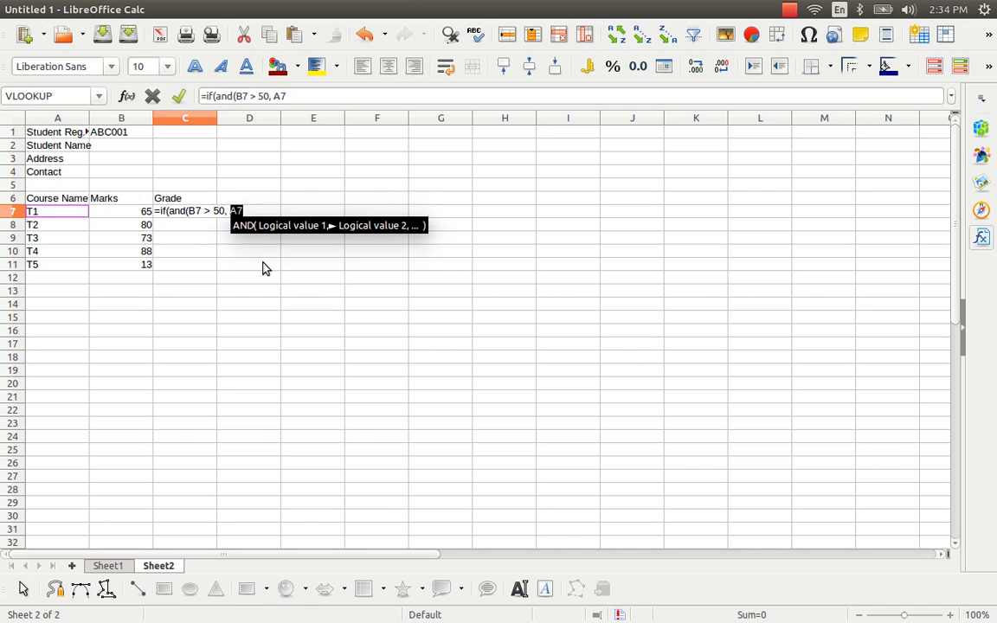
key(Right)
text(<)
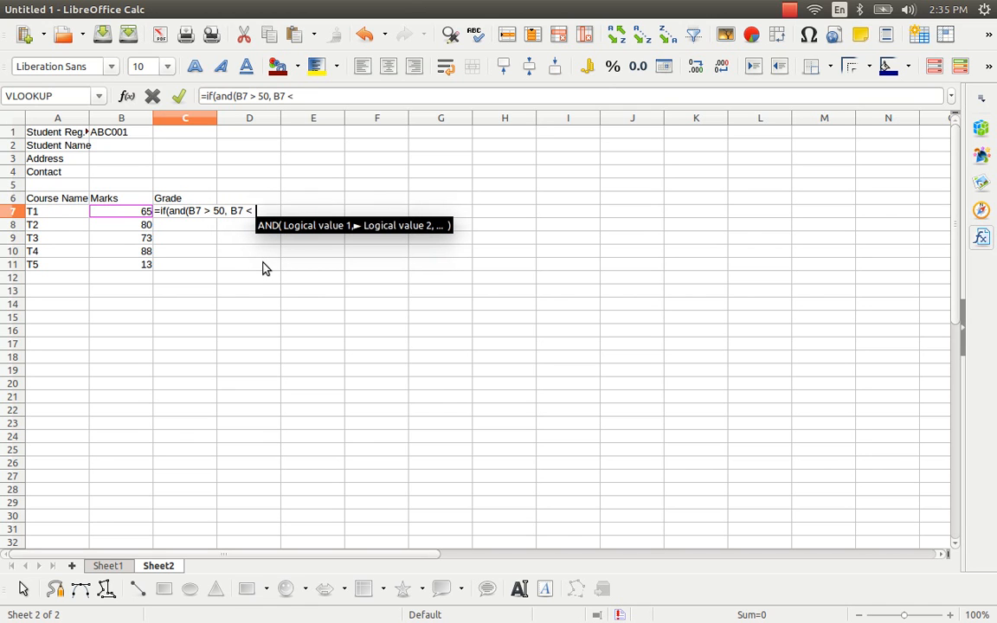
text( 60)
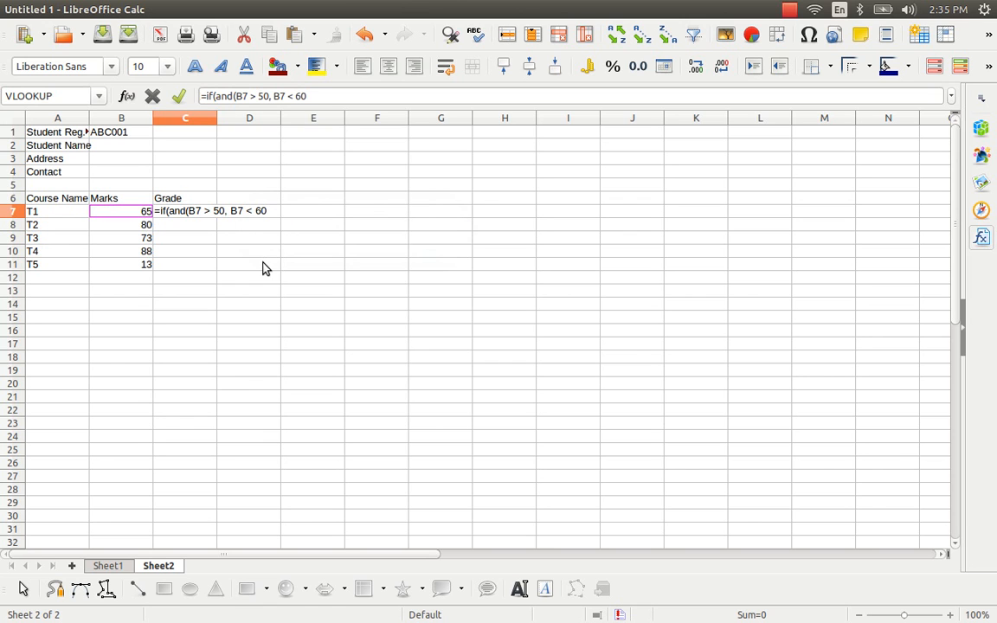
text())
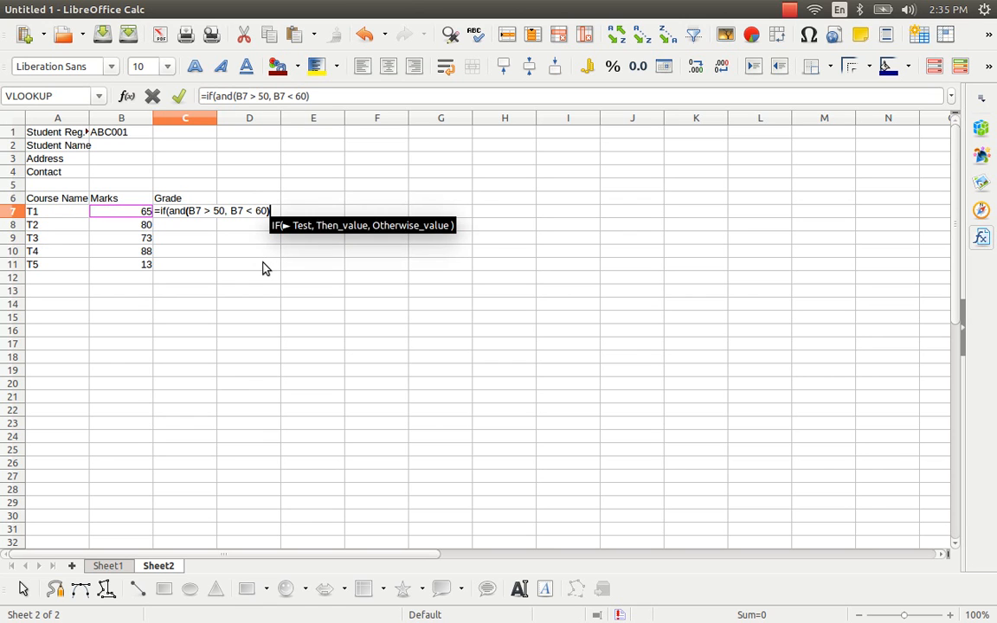
text(, "C)
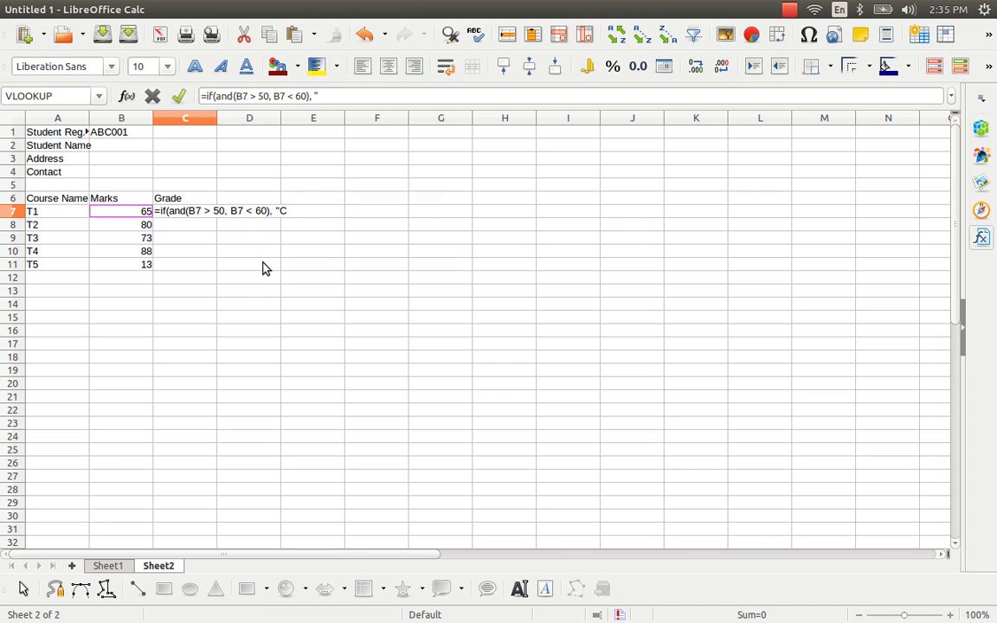
Add a nested IF to the C7 formula that returns "B" when AND(B7 > 60, B7 < 75) is true.
text(", if)
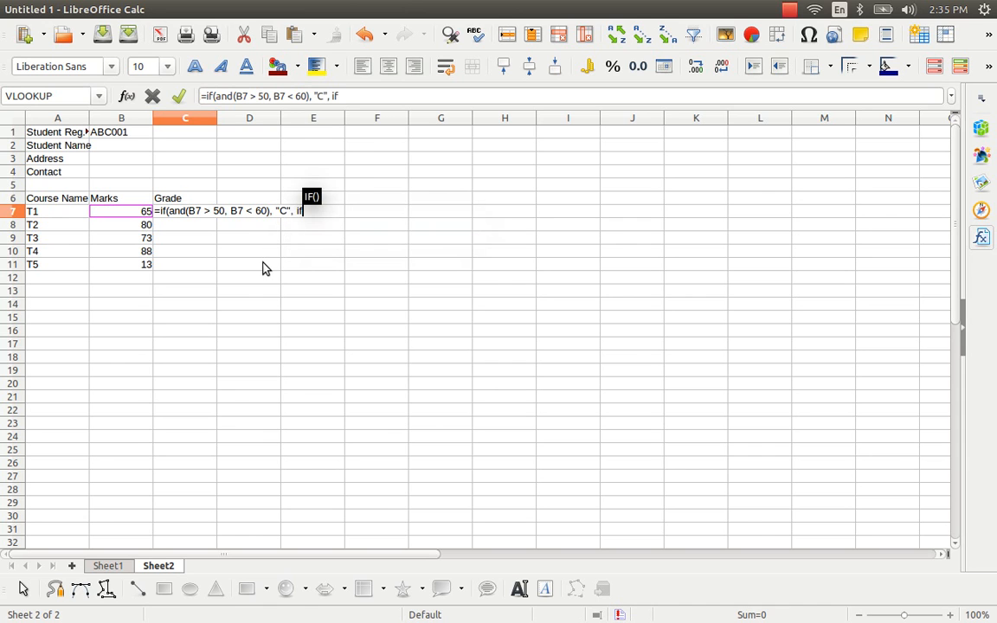
text((and()
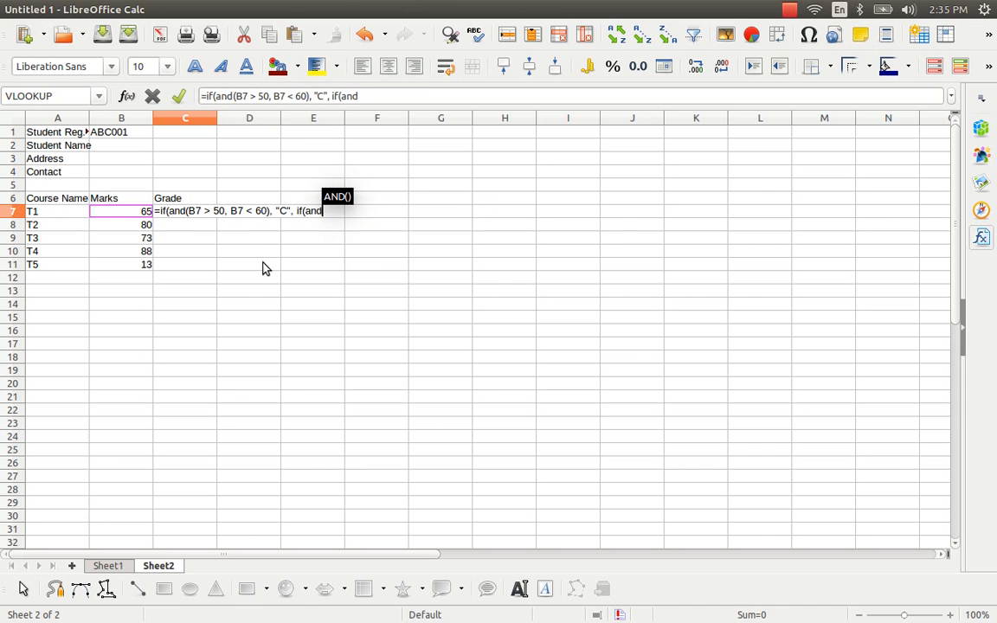
text(B7)
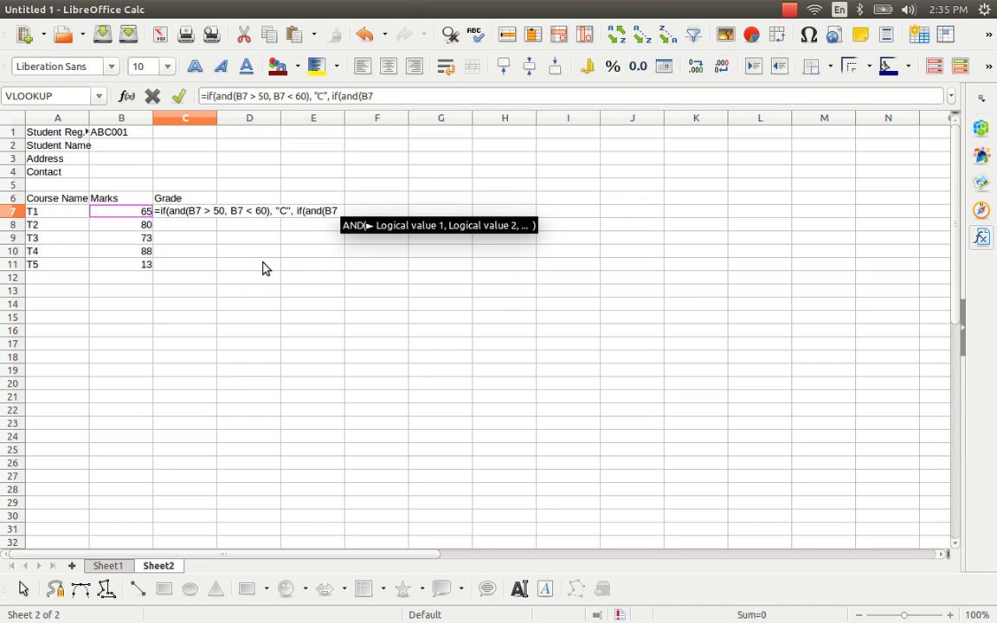
text(> )
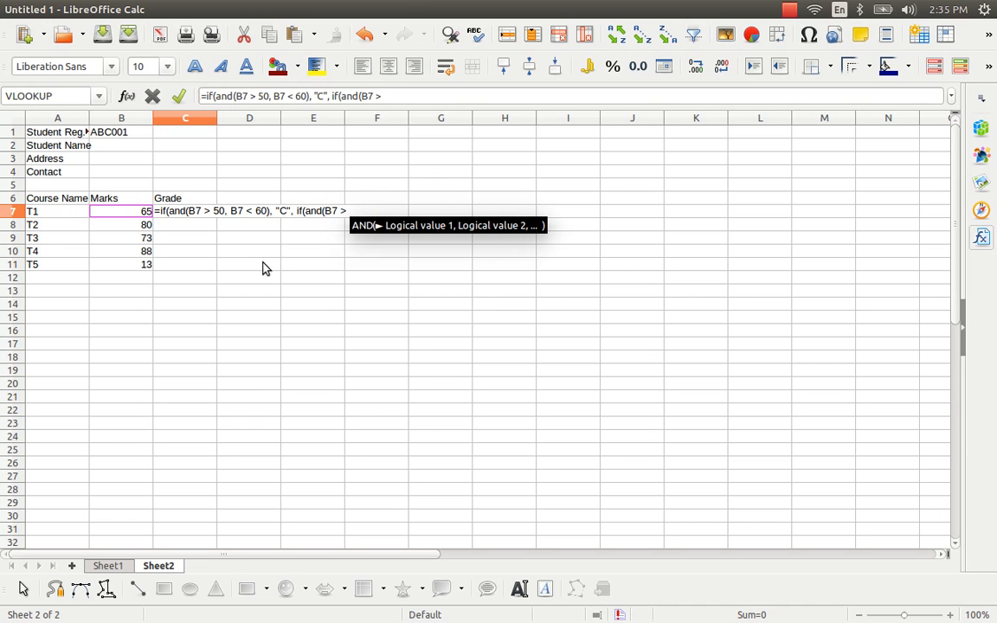
text(60)
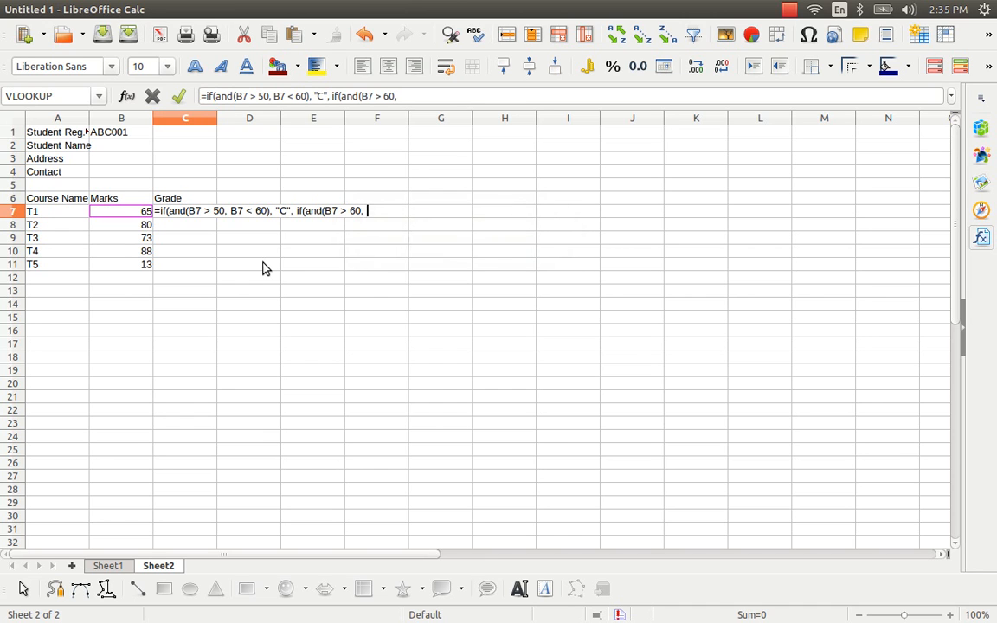
text(, B7)
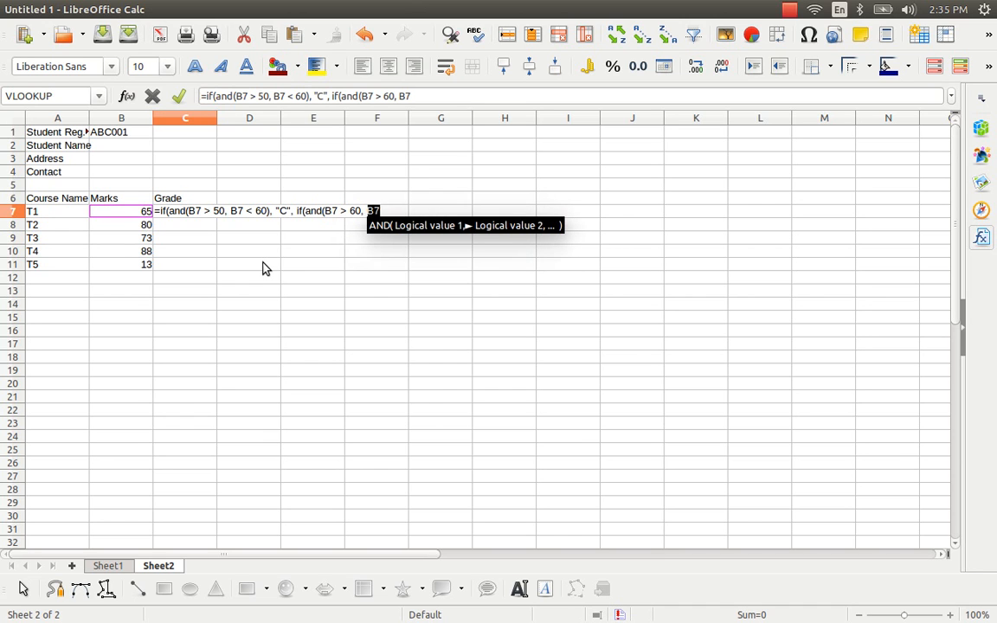
text( < )
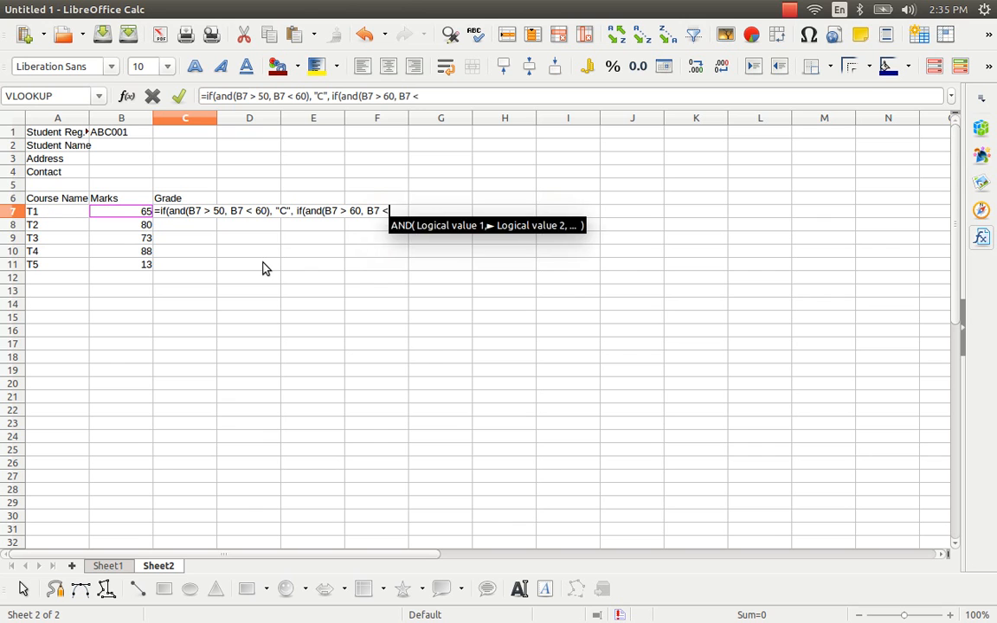
text(75,)
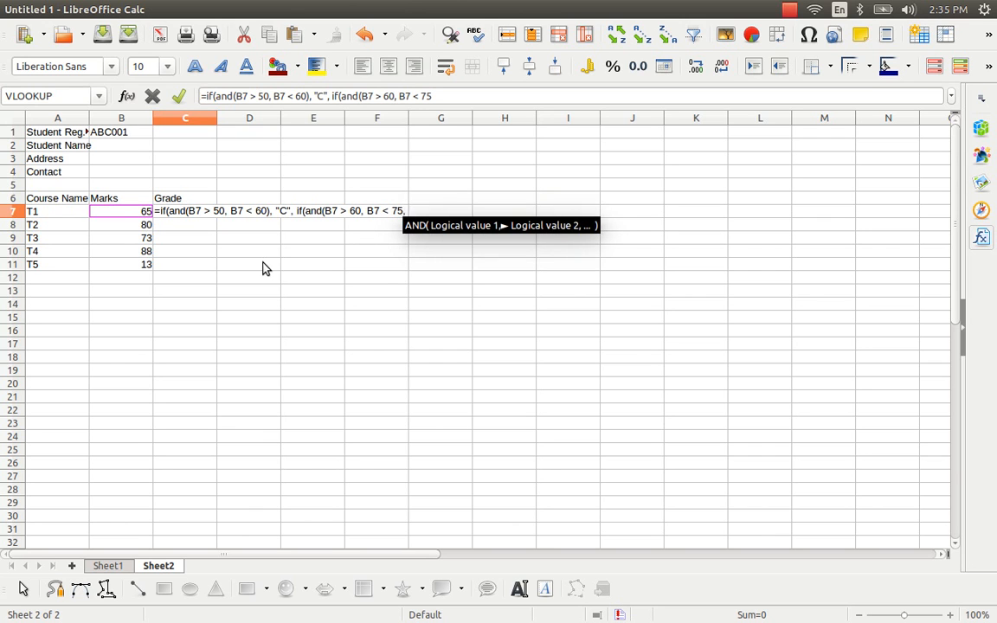
key(BackSpace)
text(), )
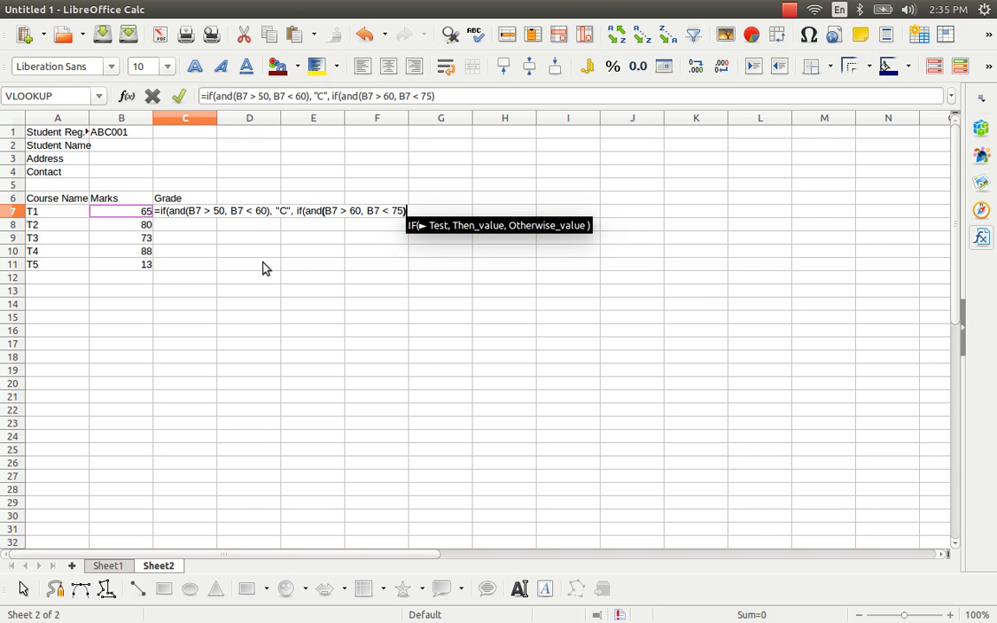
text("B", )
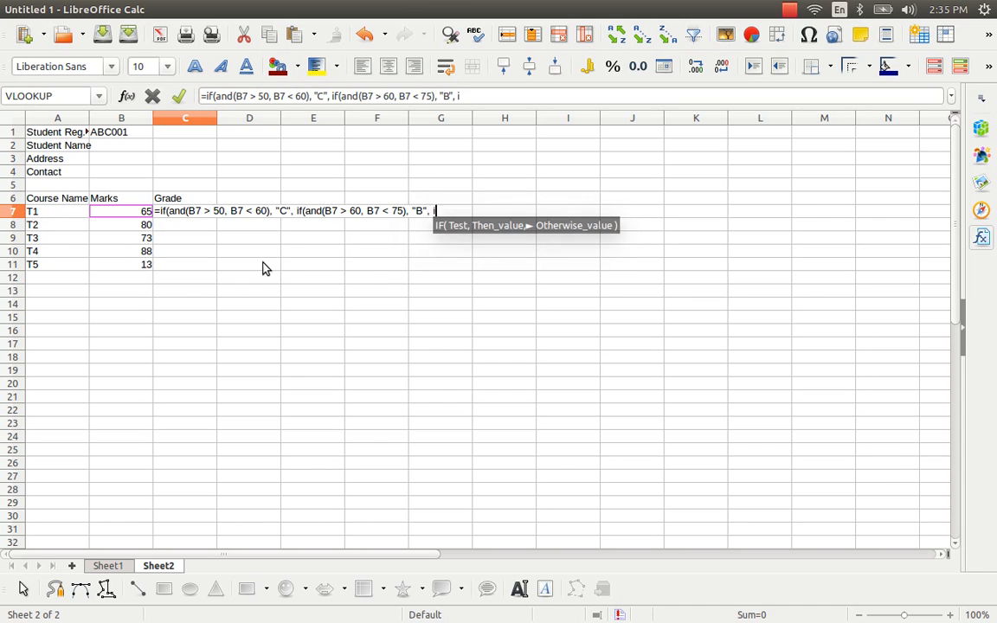
Add a third nested IF to the C7 formula that tests B7 against 75.
text(if(B7)
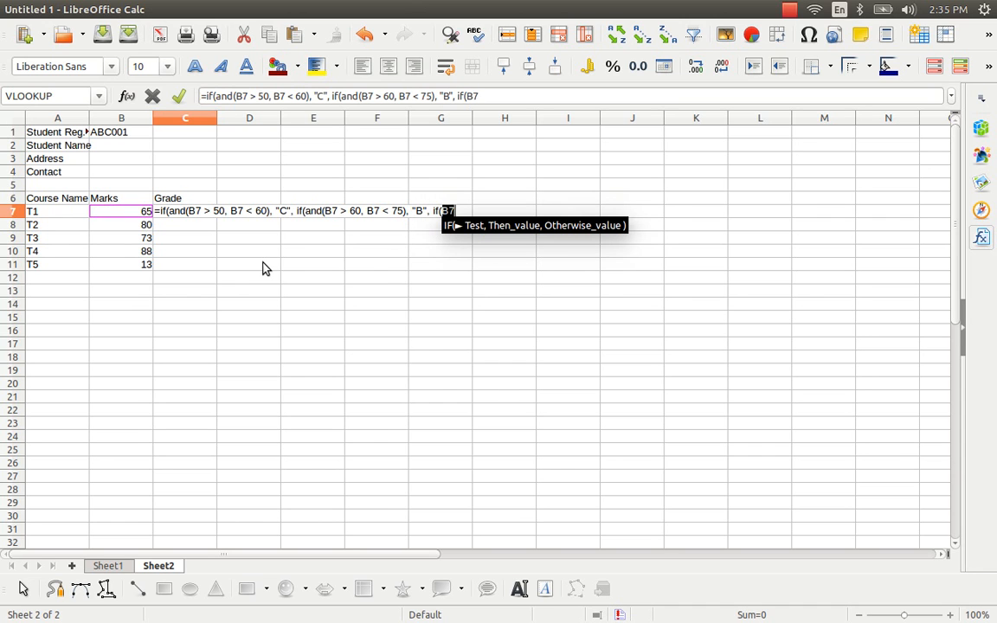
text(,)
key(BackSpace)
key(BackSpace)
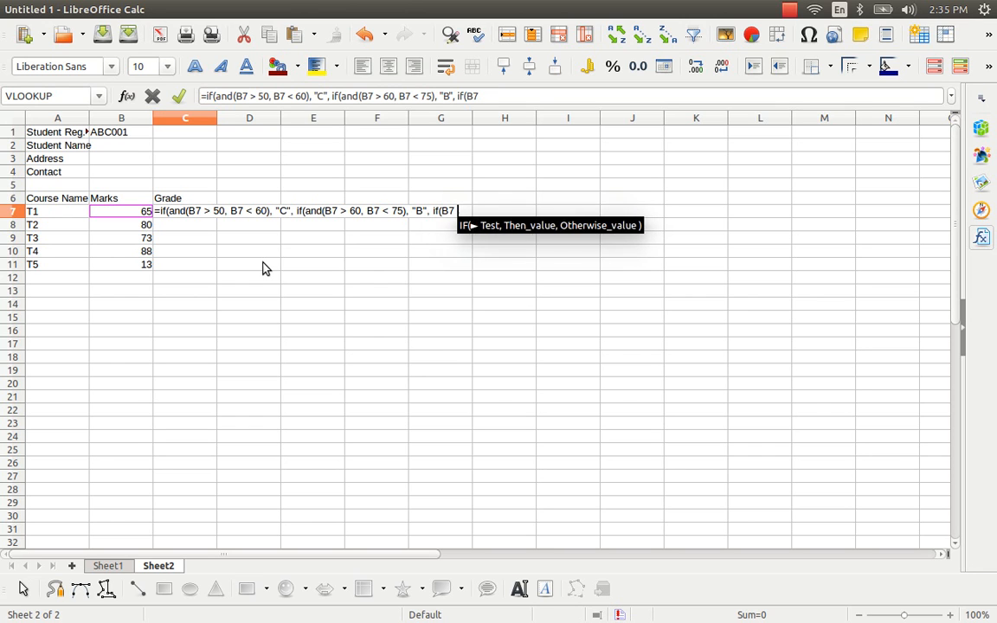
text(<)
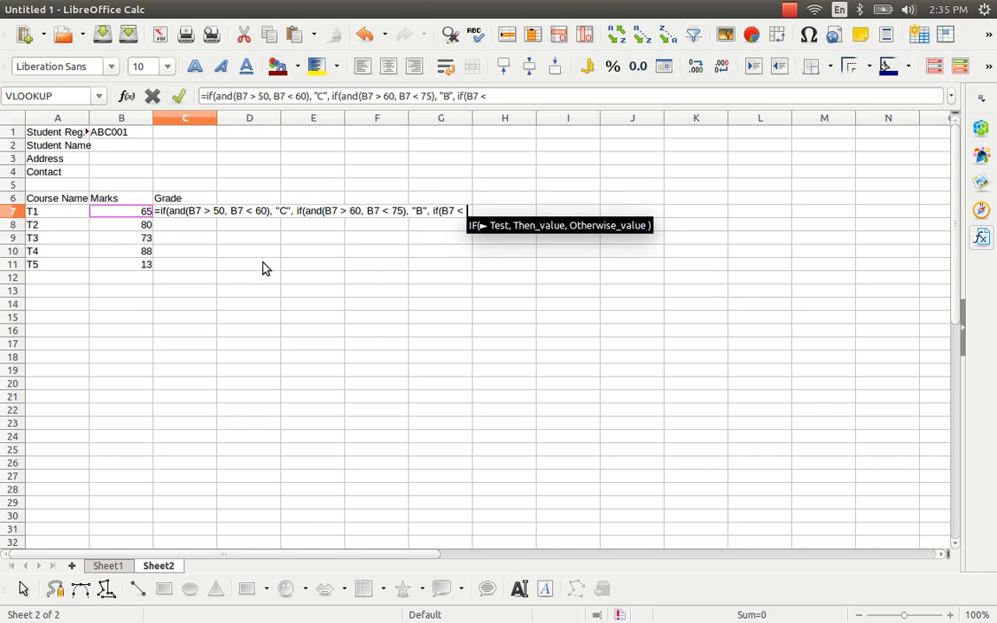
key(BackSpace)
key(BackSpace)
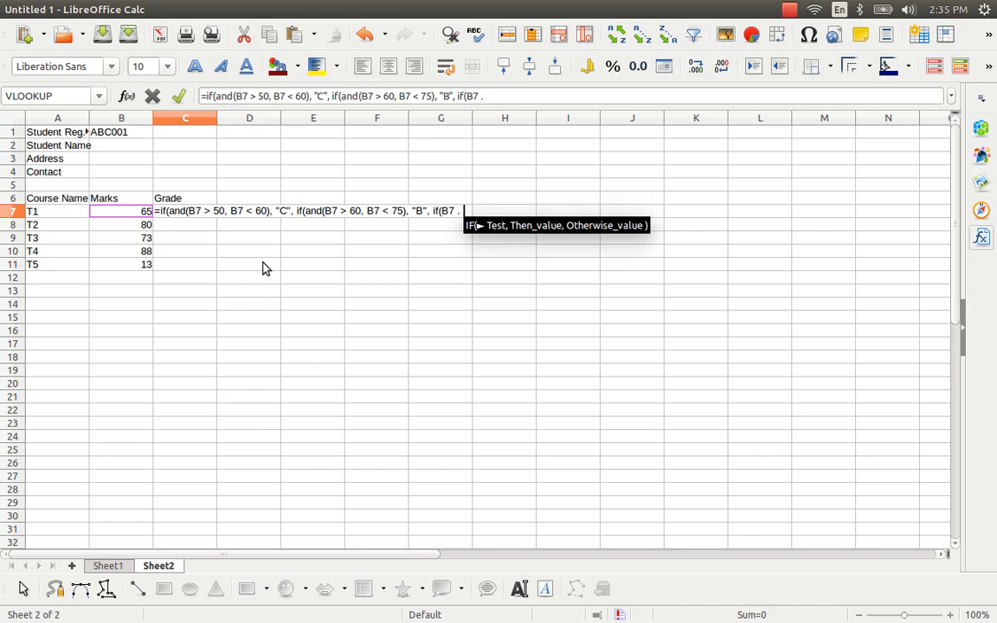
text(. 75)
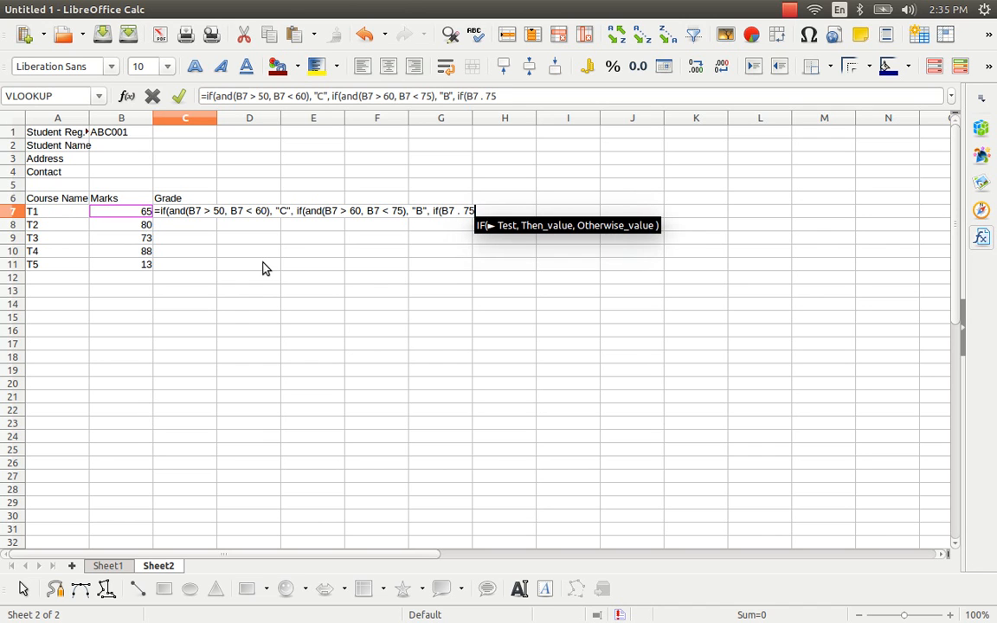
text(,)
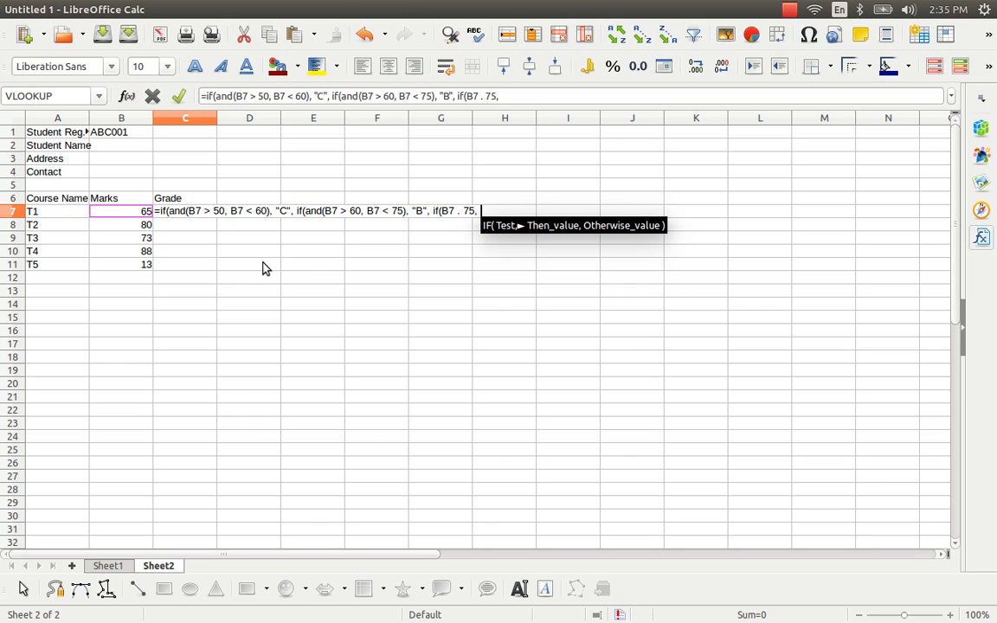
Turn the third IF's test in C7 into an AND function and correct its first condition to B7 > 75.
click(466, 96)
text(and()
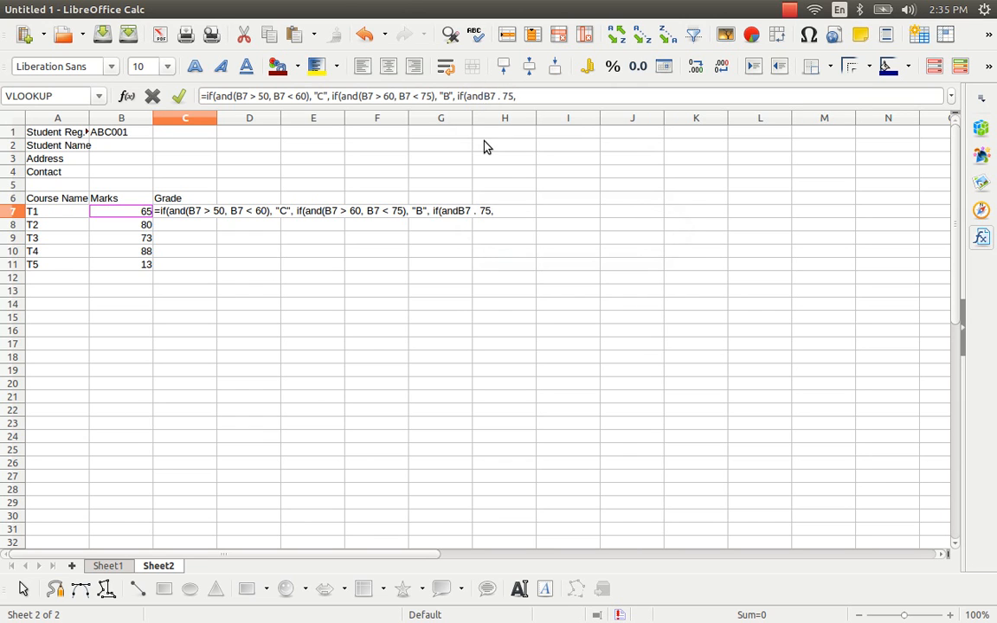
key(Right)
key(Right)
key(Right)
key(Right)
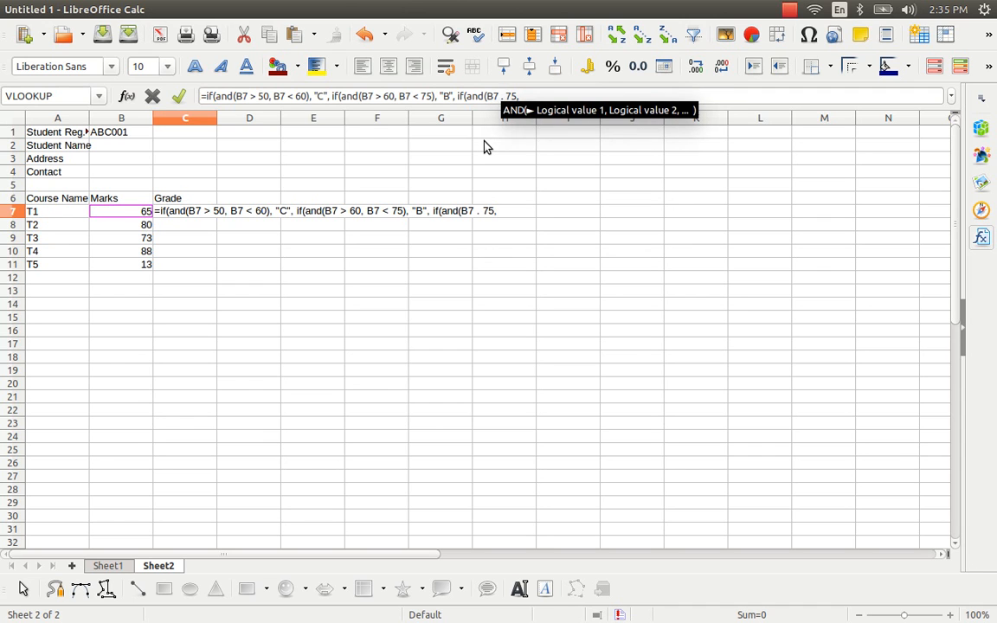
key(BackSpace)
text(<)
key(BackSpace)
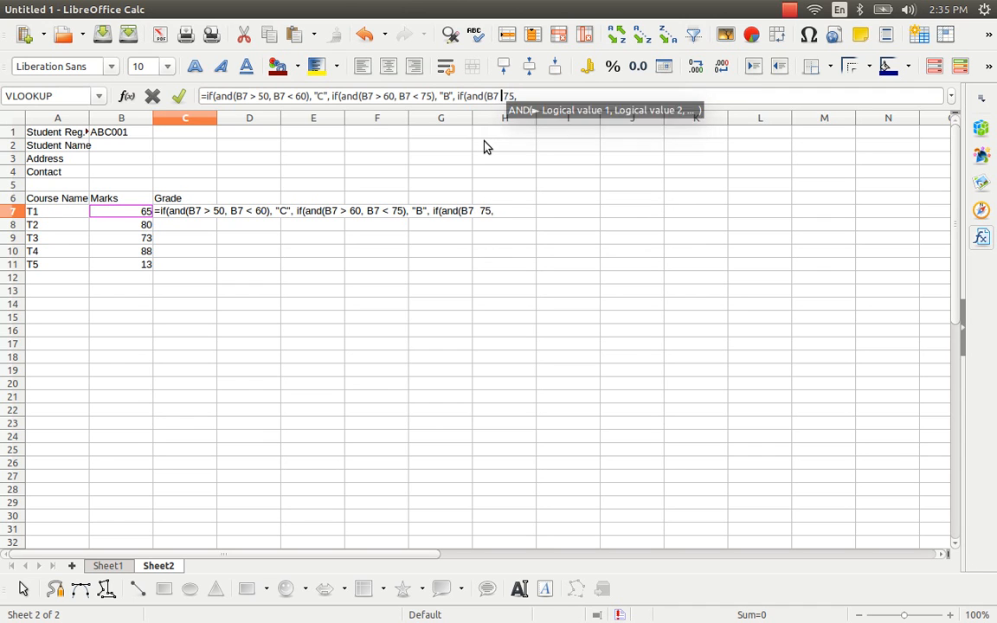
text(>)
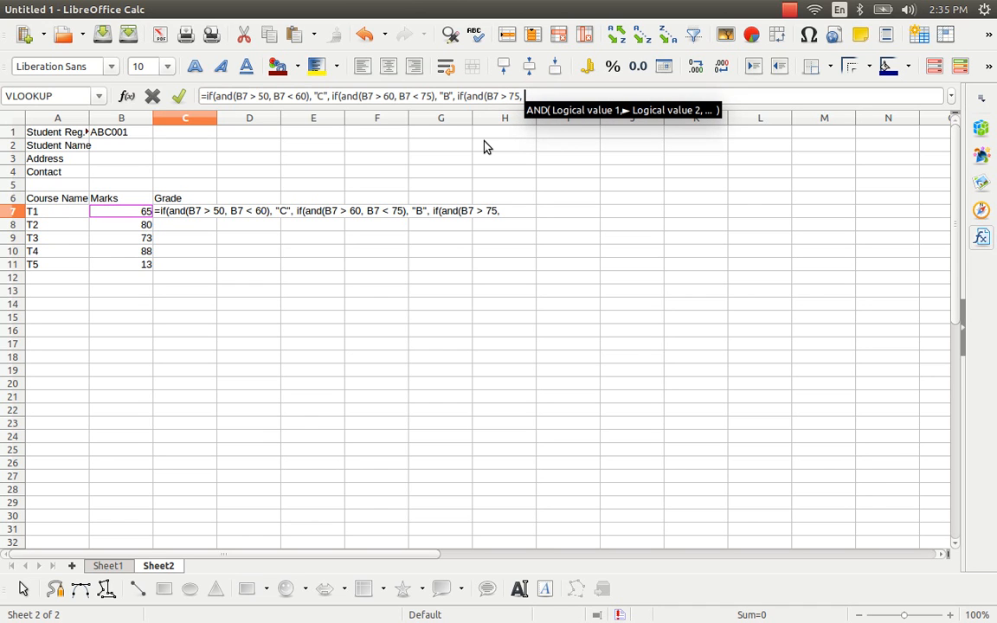
Complete the third IF with B7 < 100, result "A" and otherwise "Fail", close all three IFs and enter the formula.
click(128, 211)
text(<)
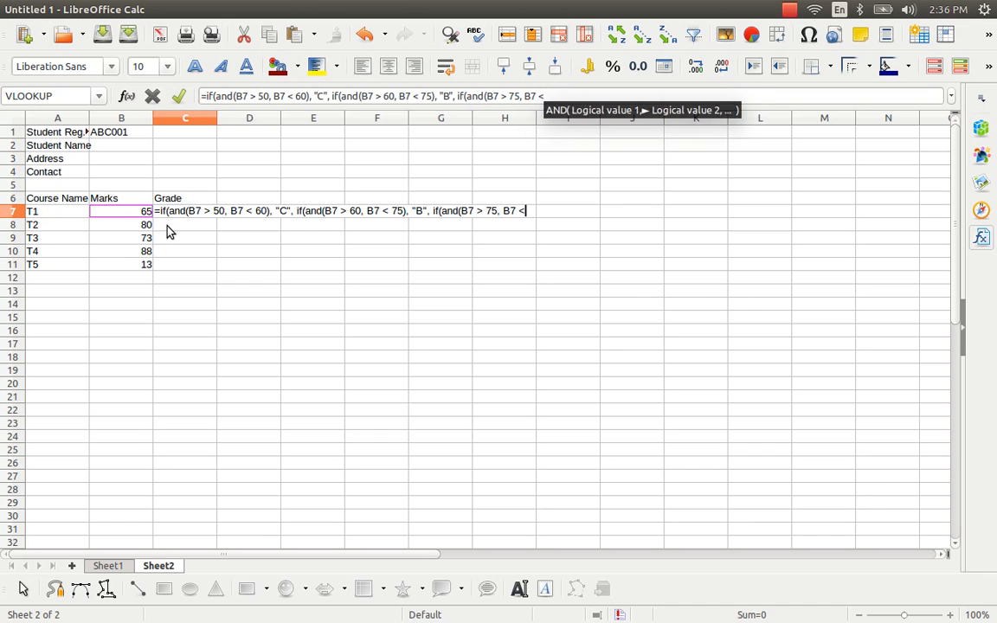
text( 100)
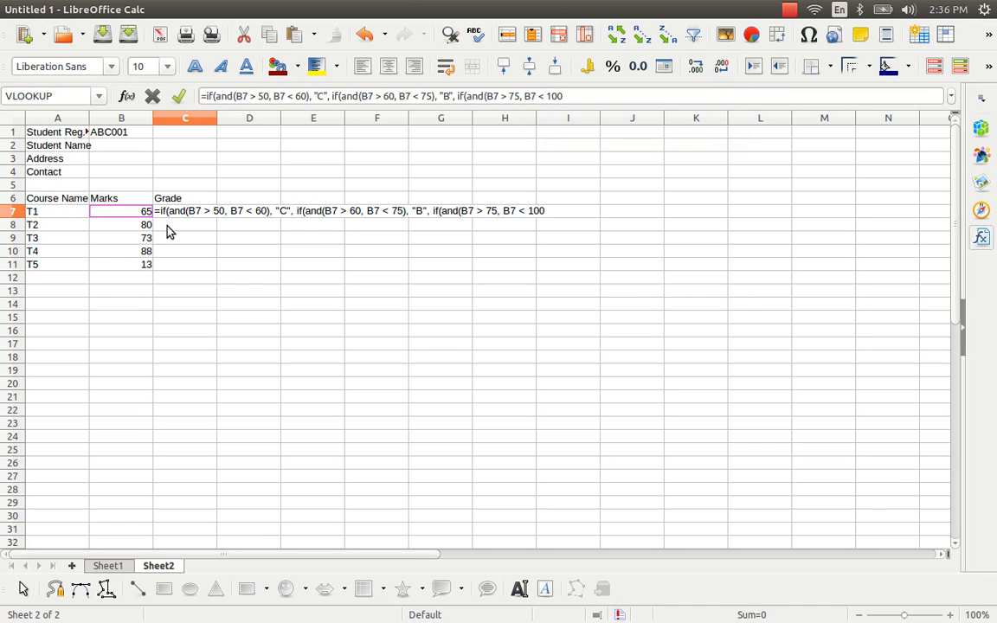
text(), "A",)
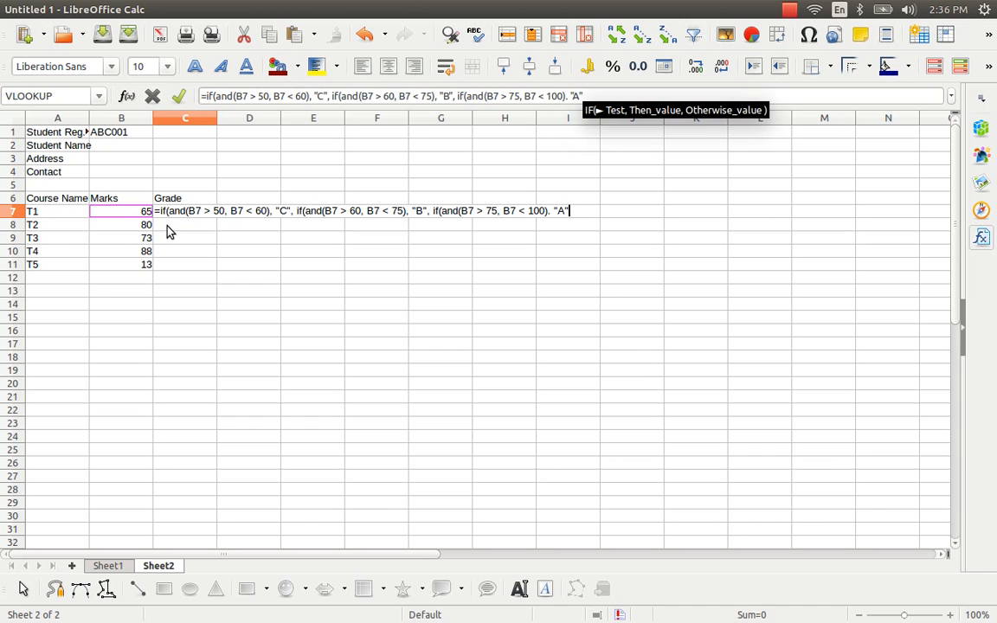
text( "Fail")
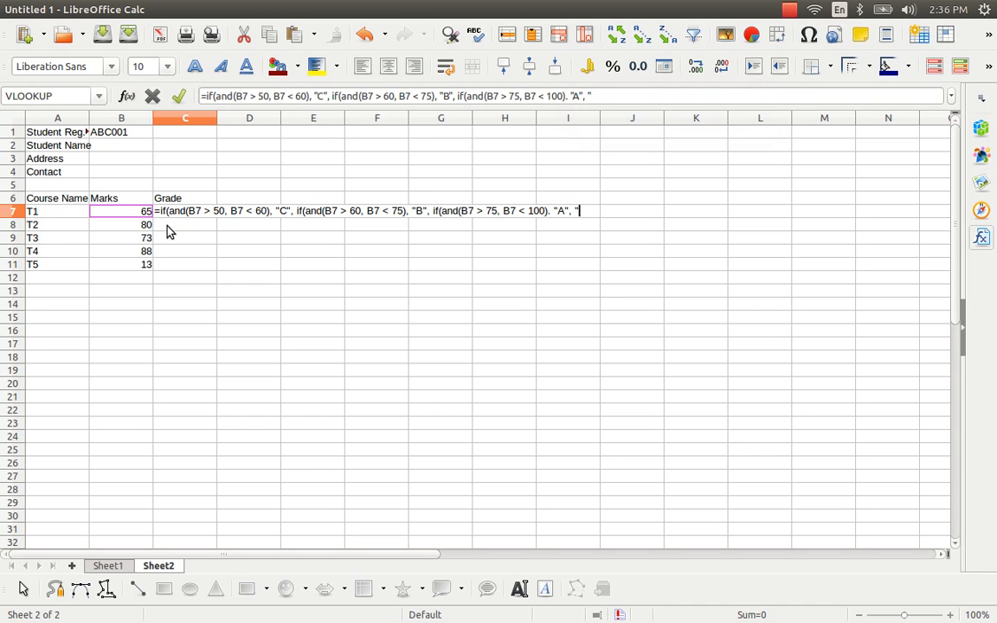
text())
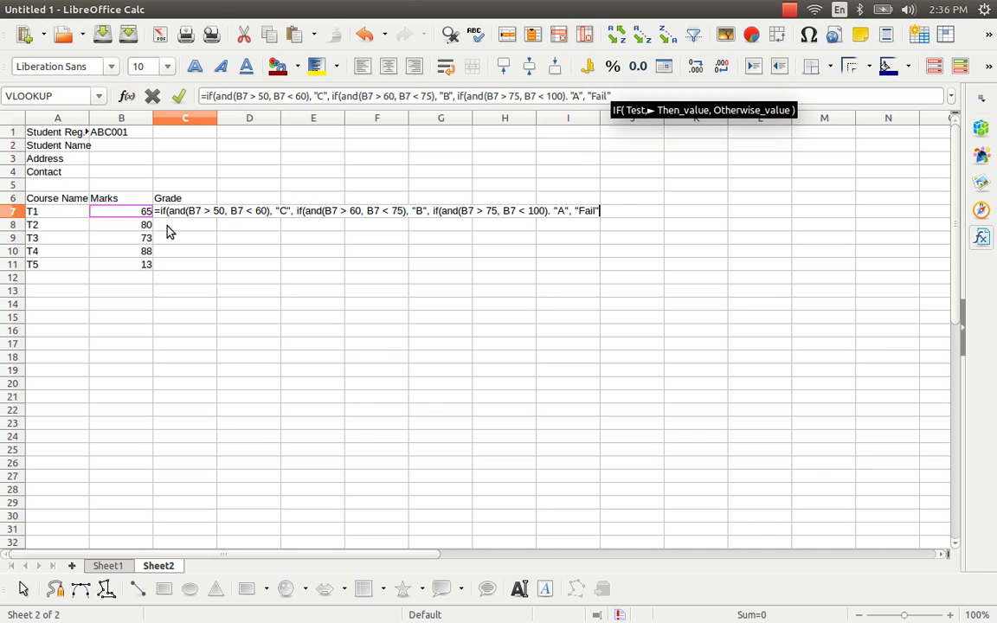
text())
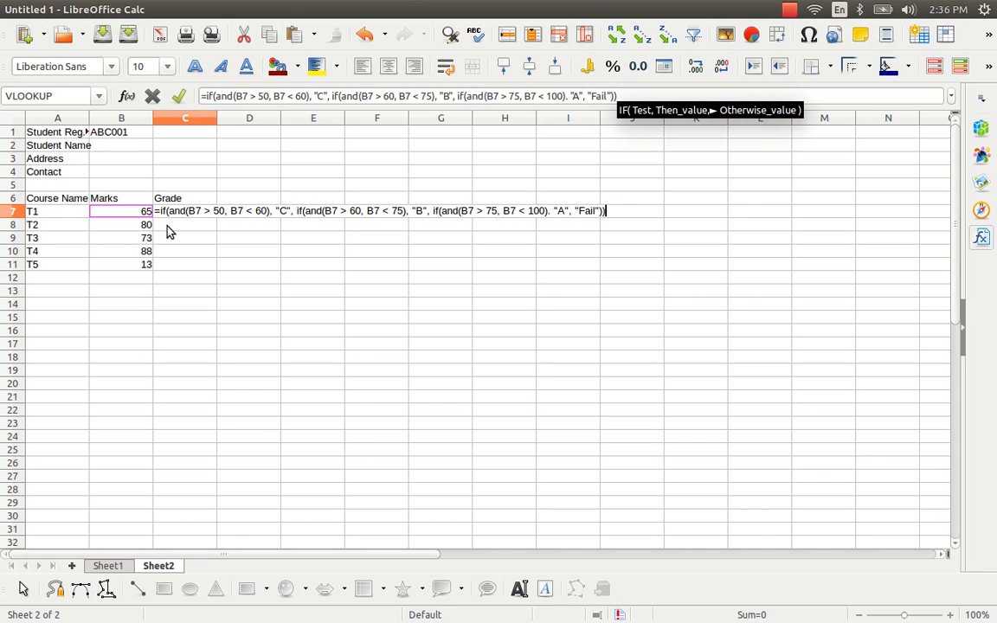
text())
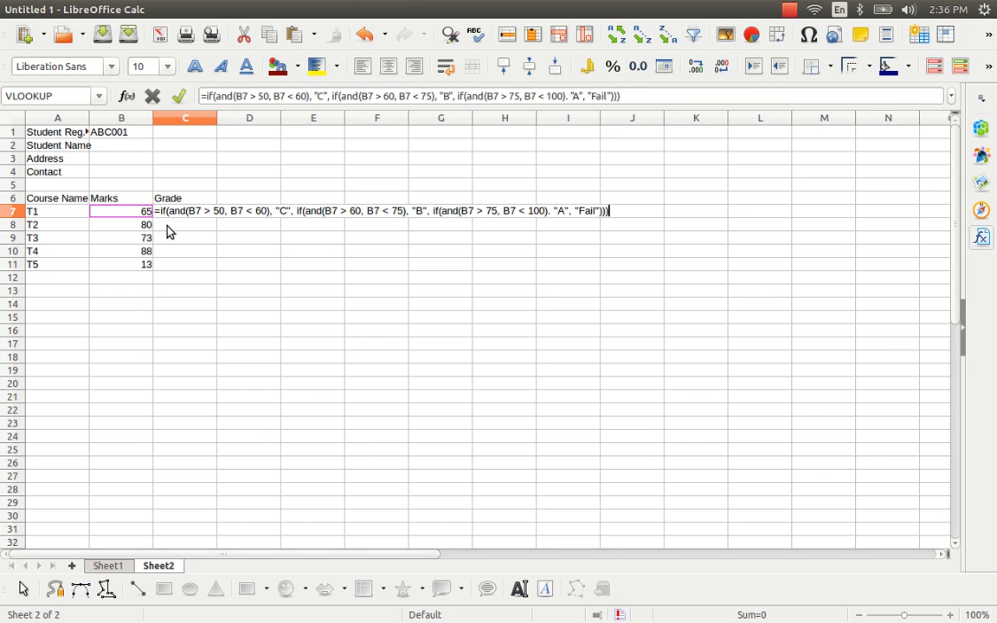
text())
key(BackSpace)
key(Return)
Reopen the C7 formula for editing and retype its final closing bracket.
key(Up)
key(F2)
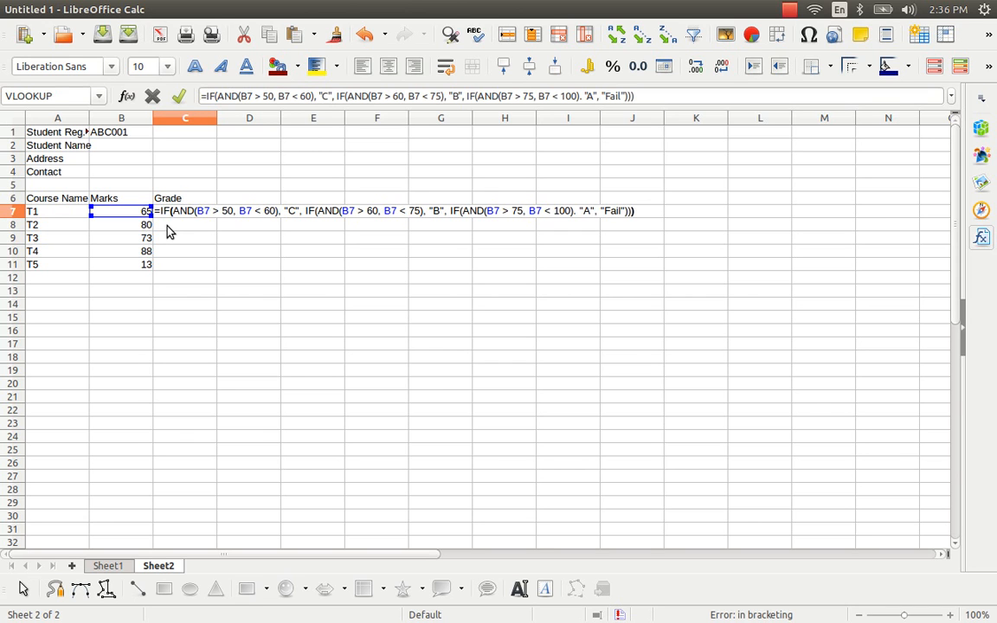
key(Left)
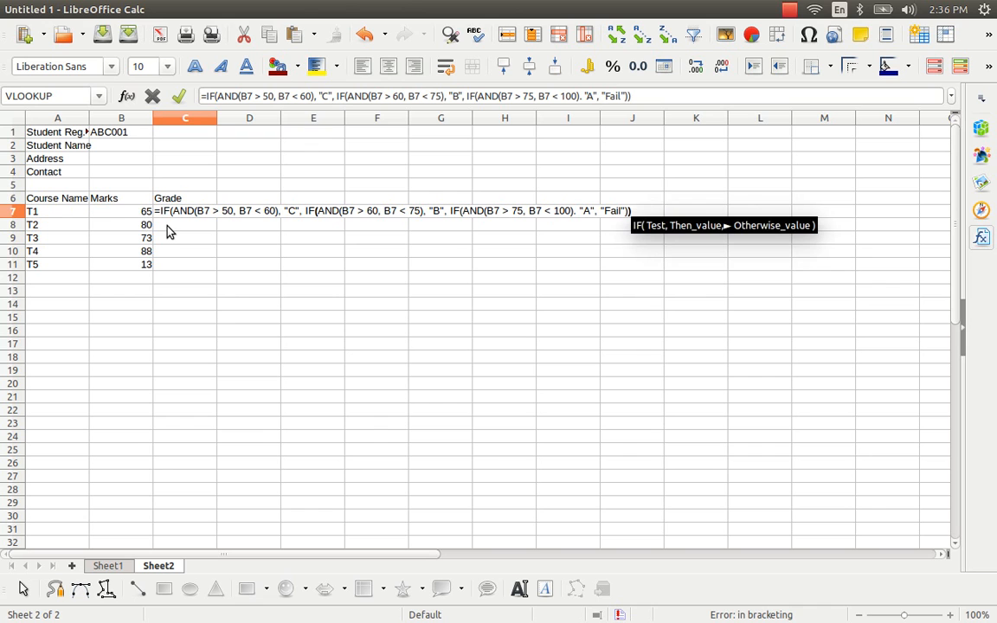
text())
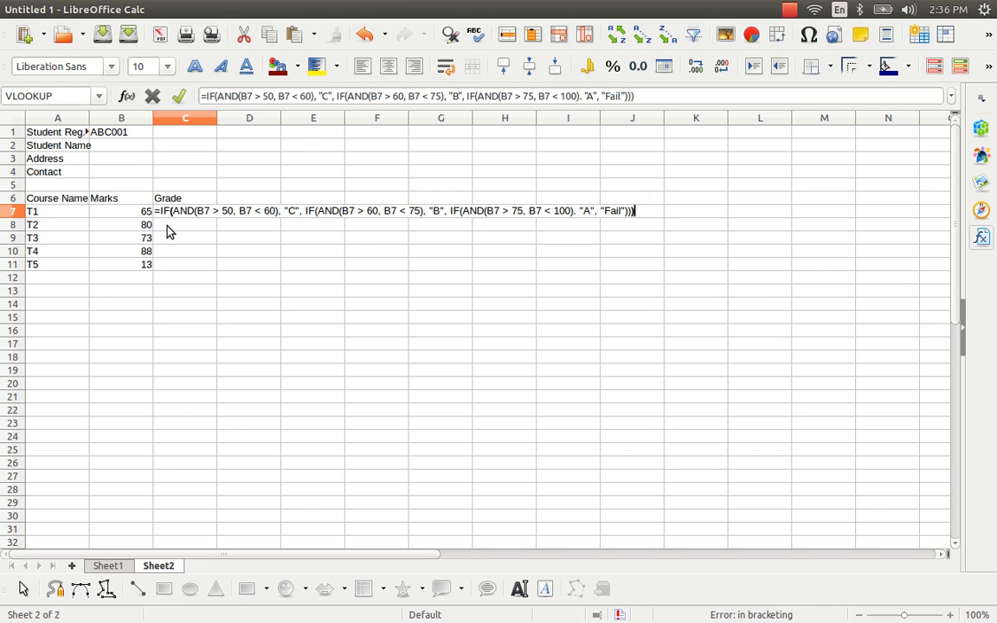
click(789, 9)
click(811, 44)
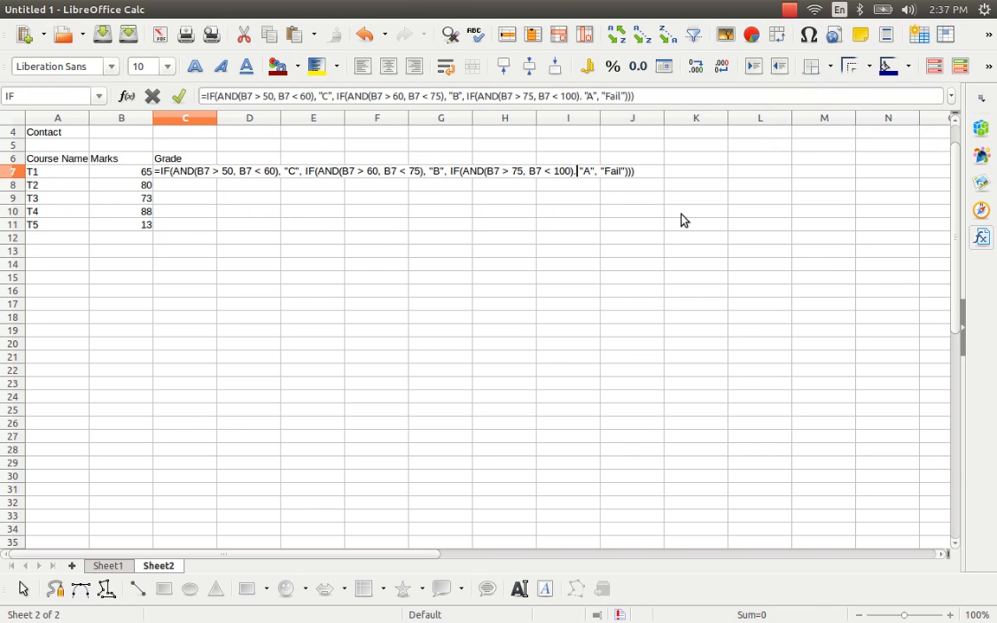
Replace the period before "A" in the C7 formula with a comma and enter the formula.
key(Left)
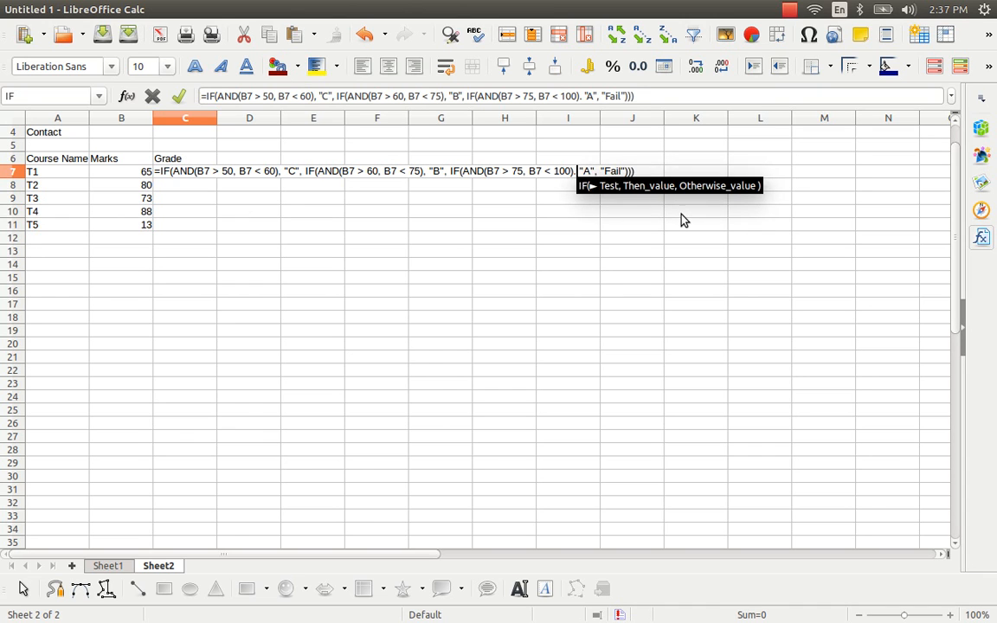
key(BackSpace)
text(,)
key(Return)
Copy the grade formula from C7 into C7:C11 for courses T1 to T5, overwriting the existing cell.
key(Up)
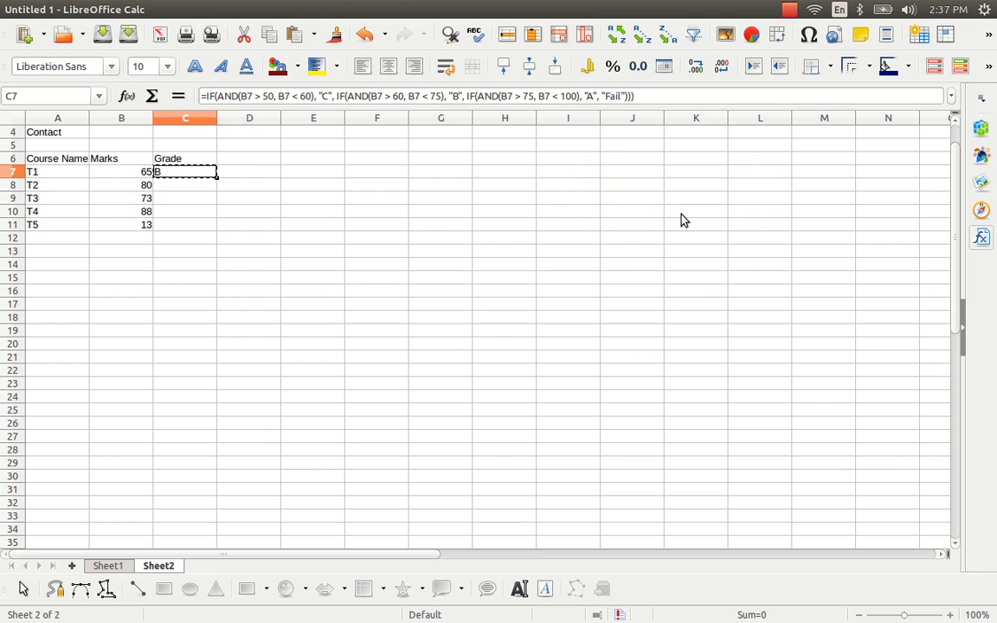
key(Left)
key(ctrl+Down)
key(Right)
key(ctrl+shift+Up)
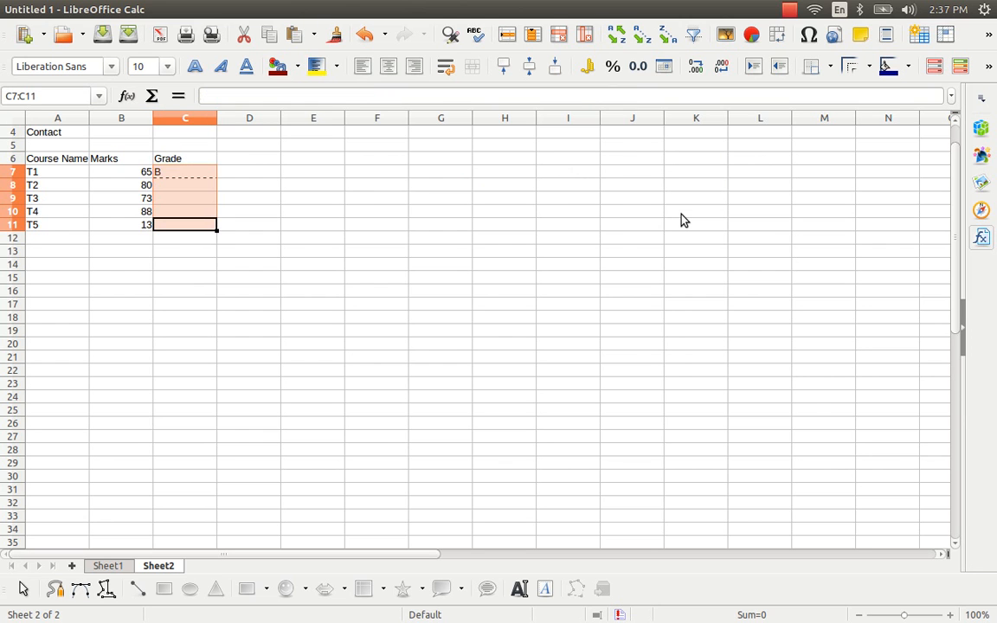
key(ctrl+v)
key(Return)
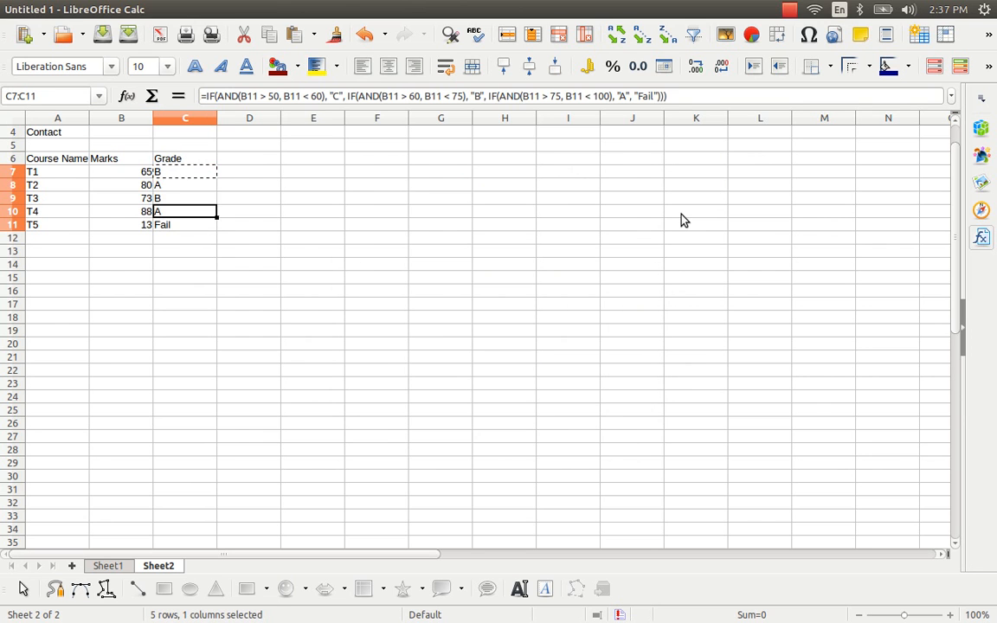
Review the filled grades against the marks down to the T5 row.
key(Up)
key(Down)
key(Down)
key(Up)
key(Left)
key(Left)
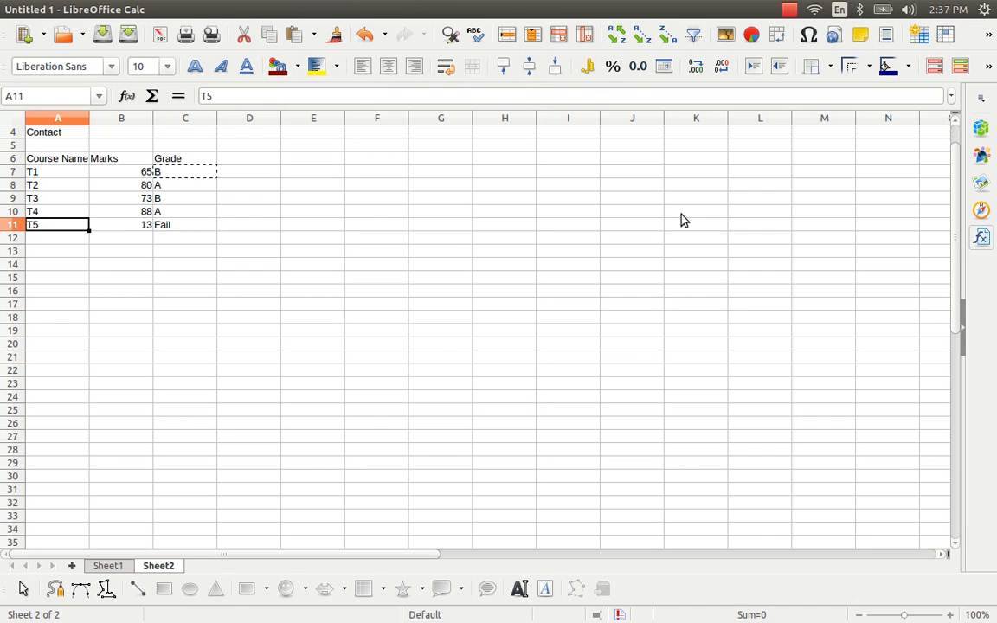
key(Right)
key(Right)
key(Down)
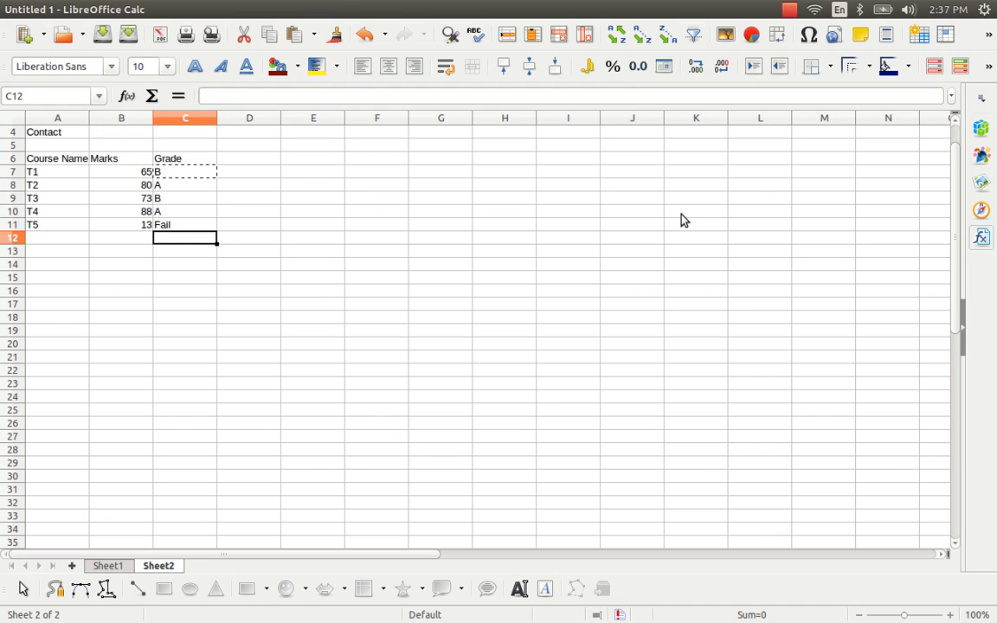
Enter the label "Total" in cell A12 below the course names.
key(Left)
key(Left)
text(Total)
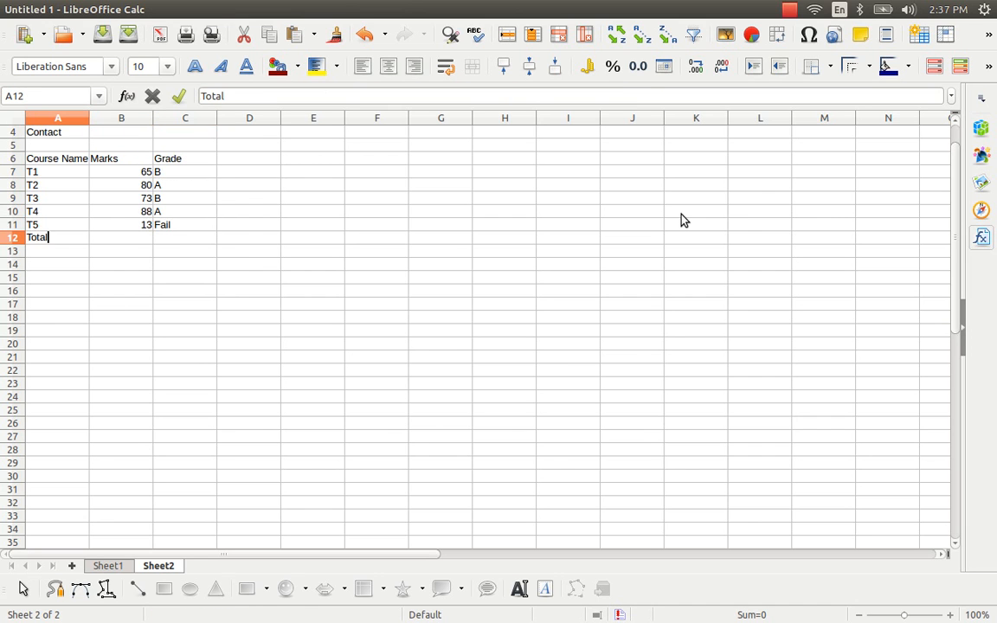
key(Right)
Sum the T1 to T5 marks in B7:B11 with a SUM formula in B12.
key(Right)
key(Left)
text(=)
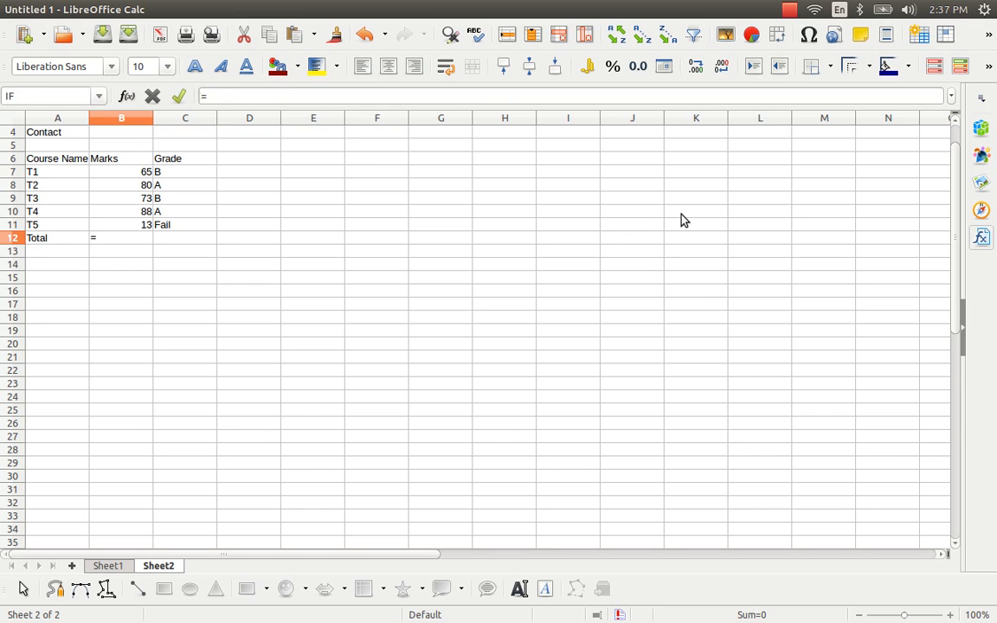
text(sum()
key(Up)
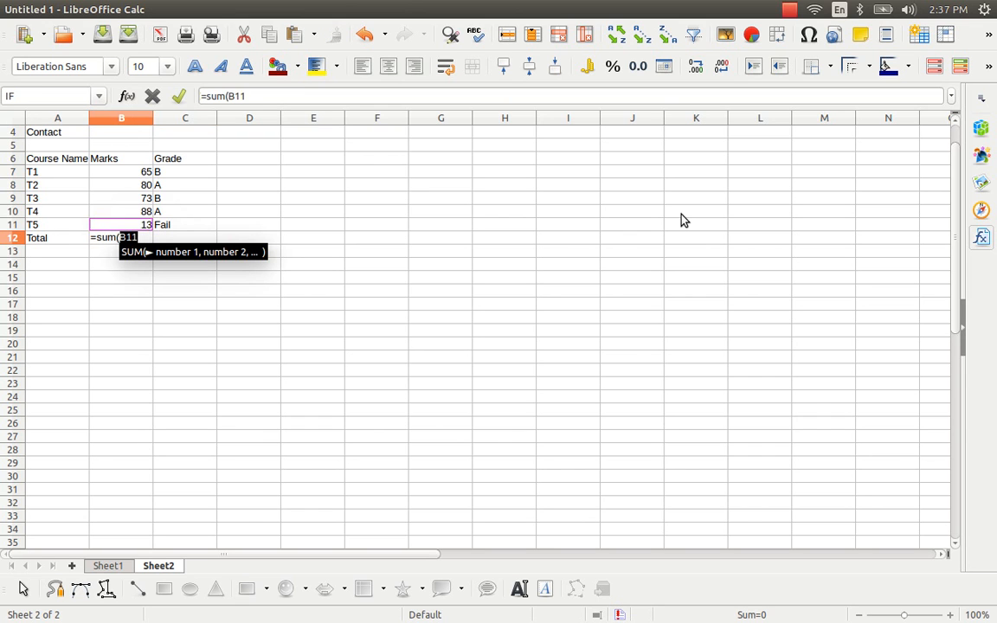
key(shift+Up)
key(shift+Up)
key(shift+Up)
key(shift+Up)
key(shift+Up)
key(shift+Down)
text())
key(Return)
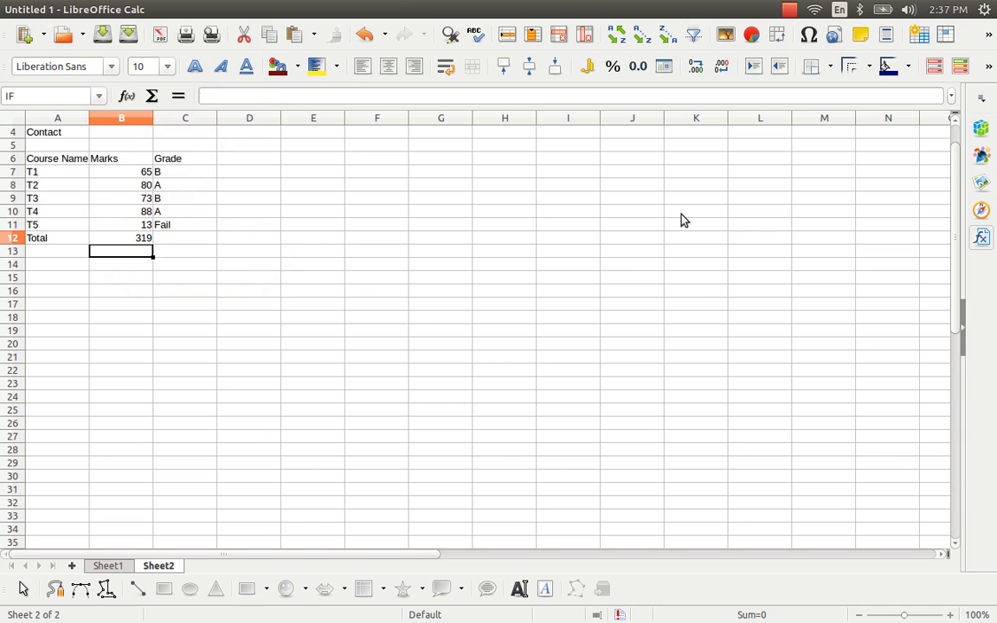
Enter the label "Average" in cell A13 below the Total row.
key(Left)
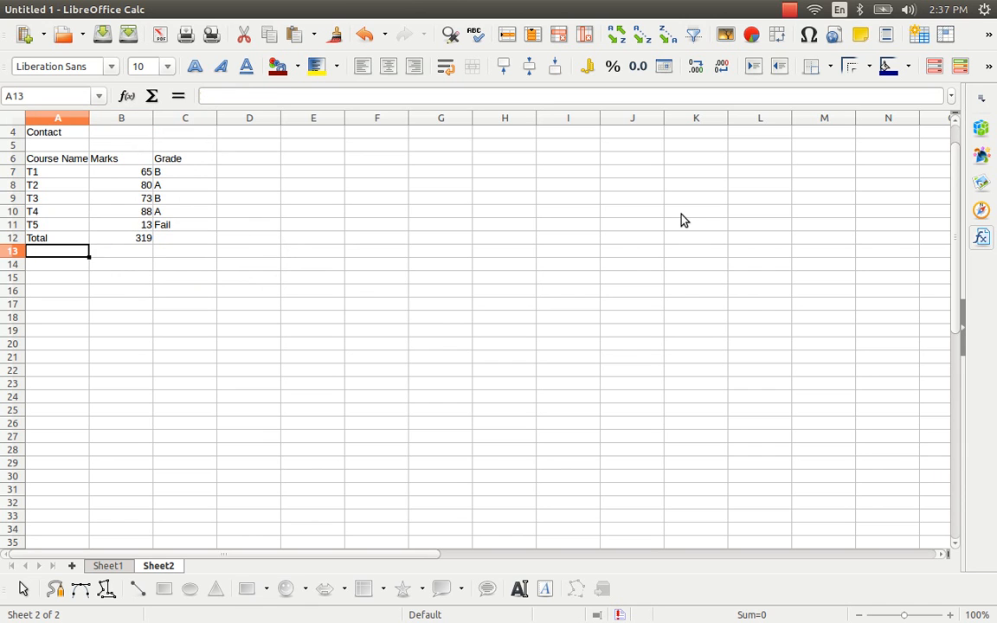
key(Up)
key(Right)
key(Right)
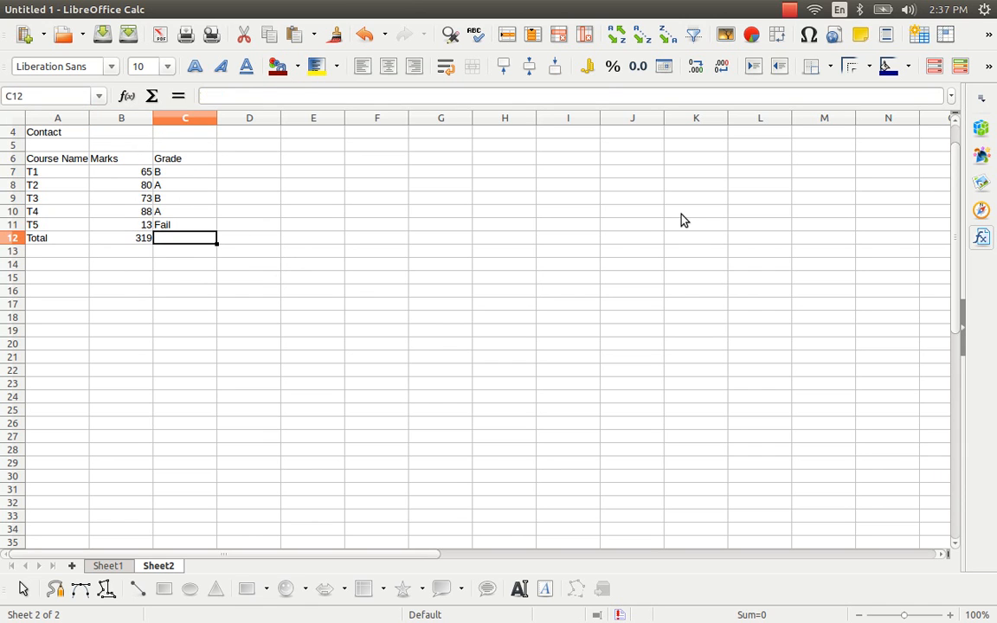
key(Down)
key(Left)
key(Left)
text(Avera)
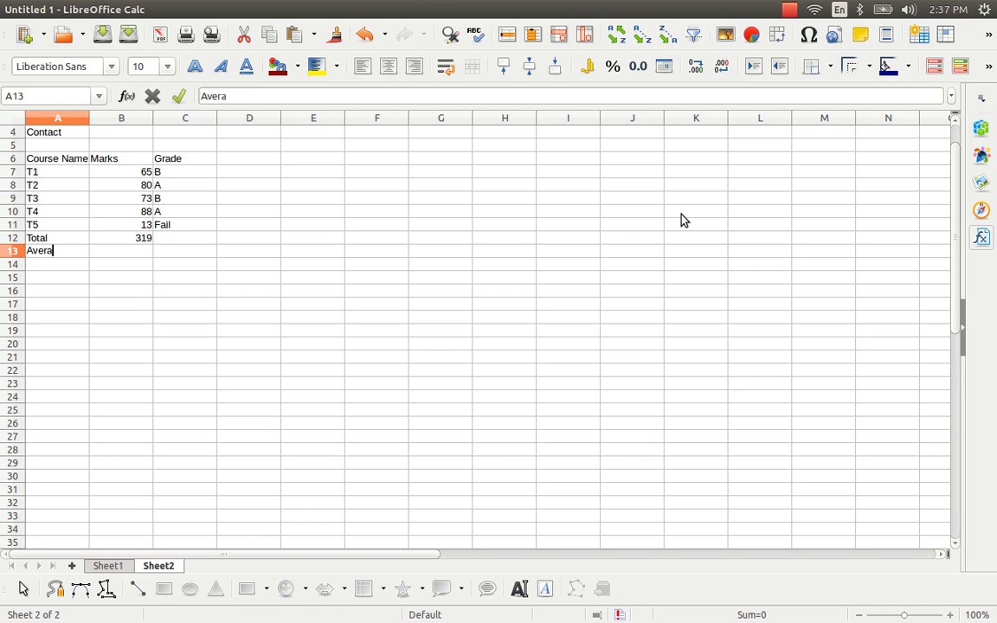
text(ge)
key(Tab)
Average the T1 to T5 marks in B7:B11 with an AVERAGE formula in B13.
text(=a)
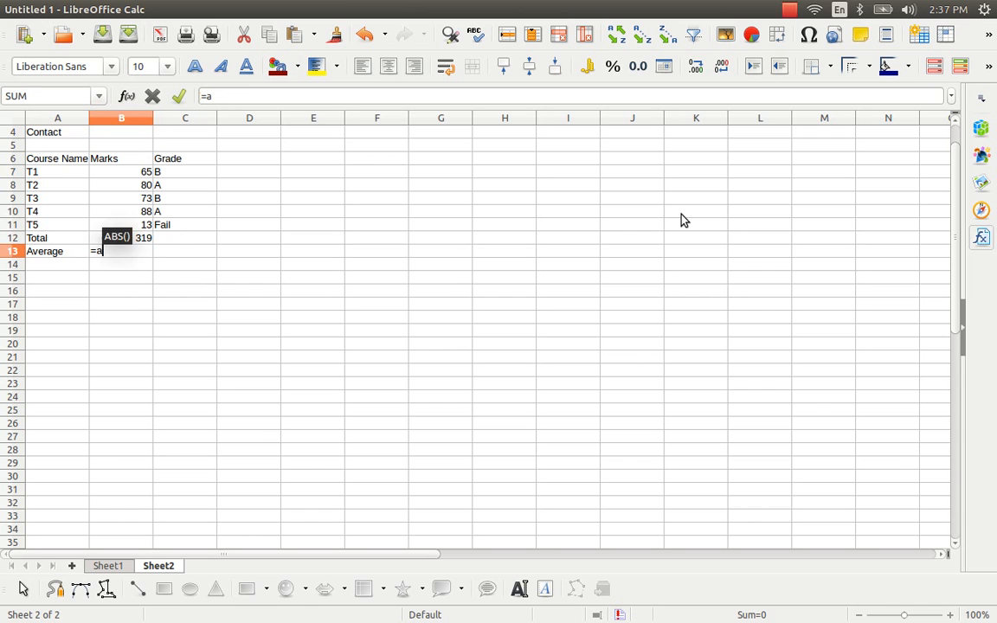
text(verat)
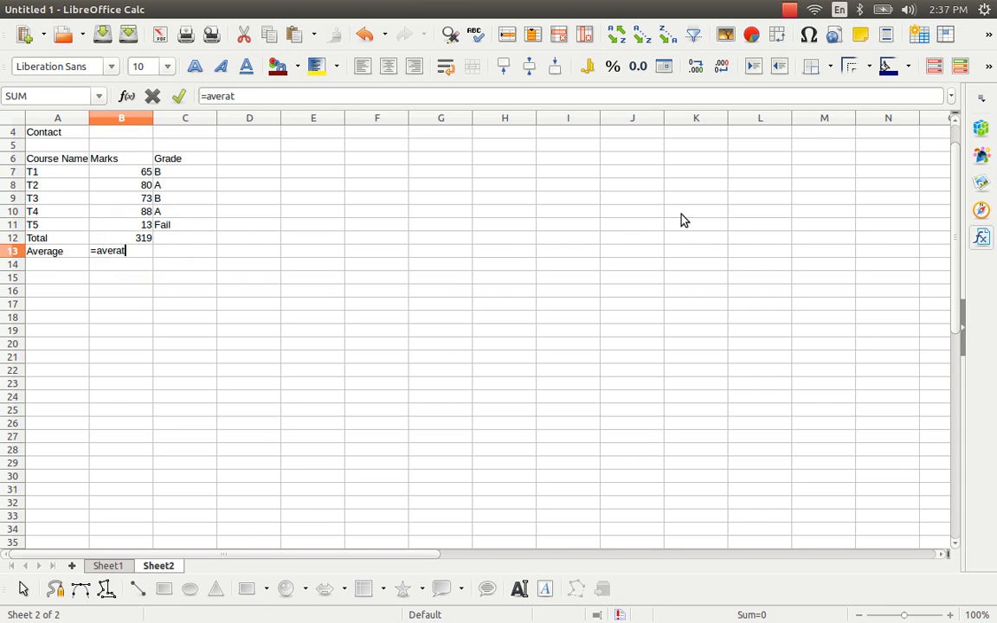
key(BackSpace)
text(ge()
key(Up)
key(Up)
key(Up)
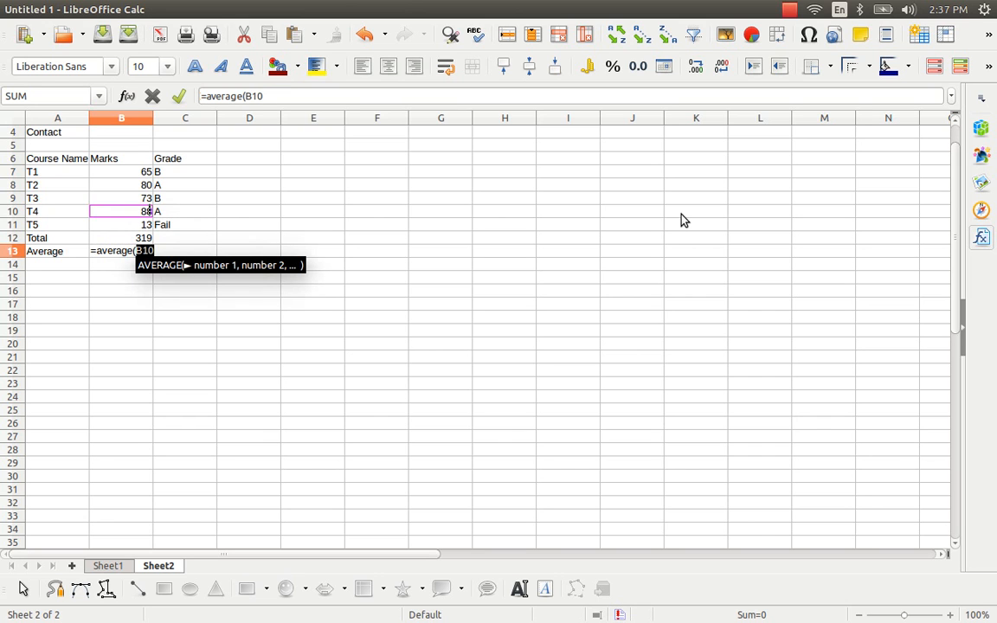
key(Down)
key(shift+Up)
key(shift+Up)
key(shift+Up)
key(shift+Up)
text())
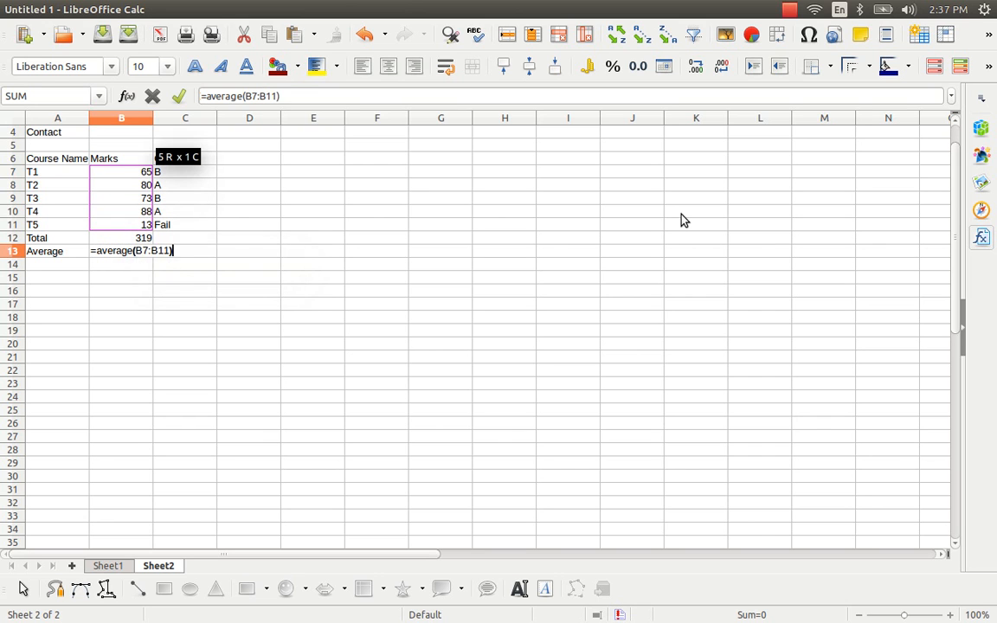
key(Return)
Copy the grade formula from C11 into C13 to grade the average mark.
key(Up)
key(Right)
key(Up)
key(Up)
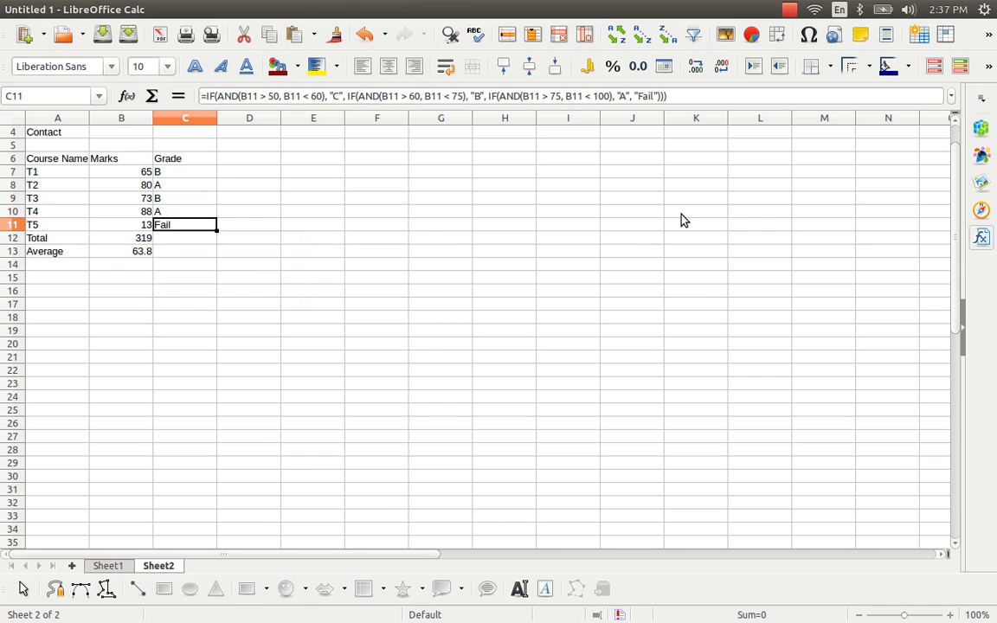
key(ctrl+c)
key(Down)
key(Down)
key(ctrl+v)
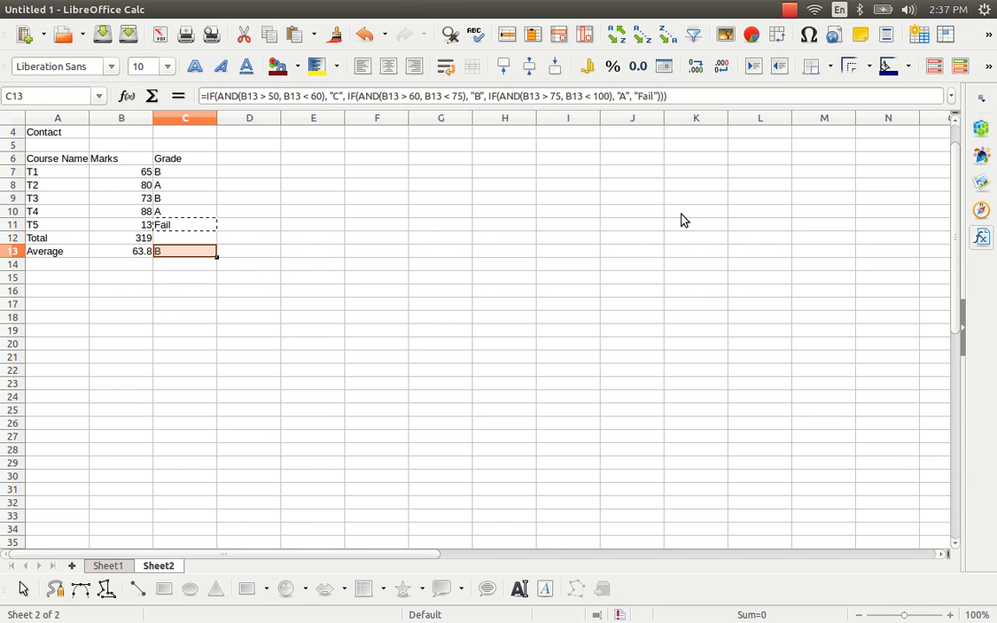
Begin a VLOOKUP formula in B2 for the student name, with B1 as the search criterion.
key(Up)
key(Up)
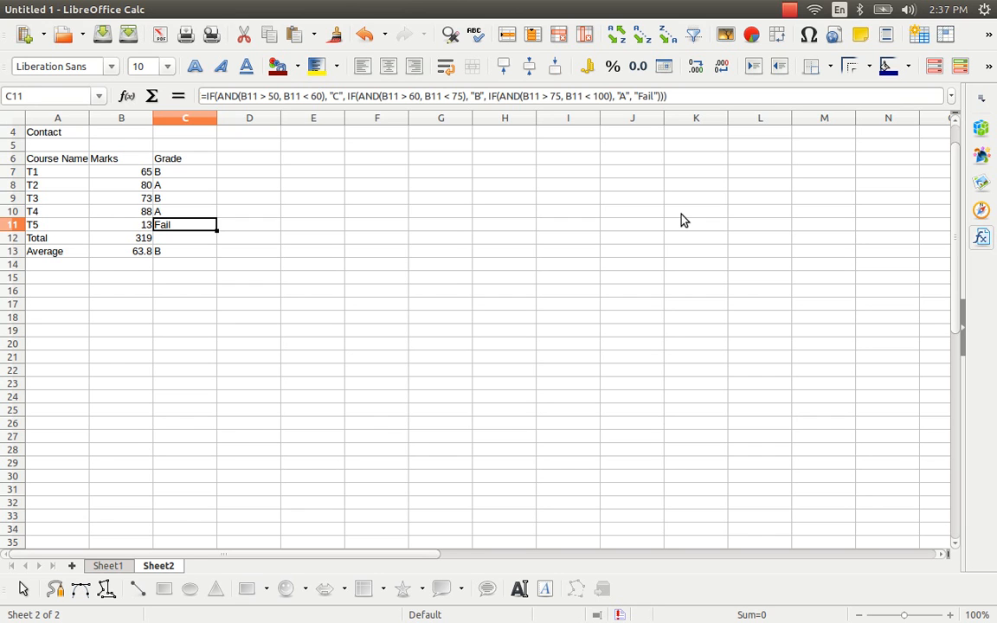
key(ctrl+c)
key(Up)
key(Up)
key(Up)
key(Up)
key(Up)
key(Up)
key(Up)
key(Up)
key(Up)
key(Up)
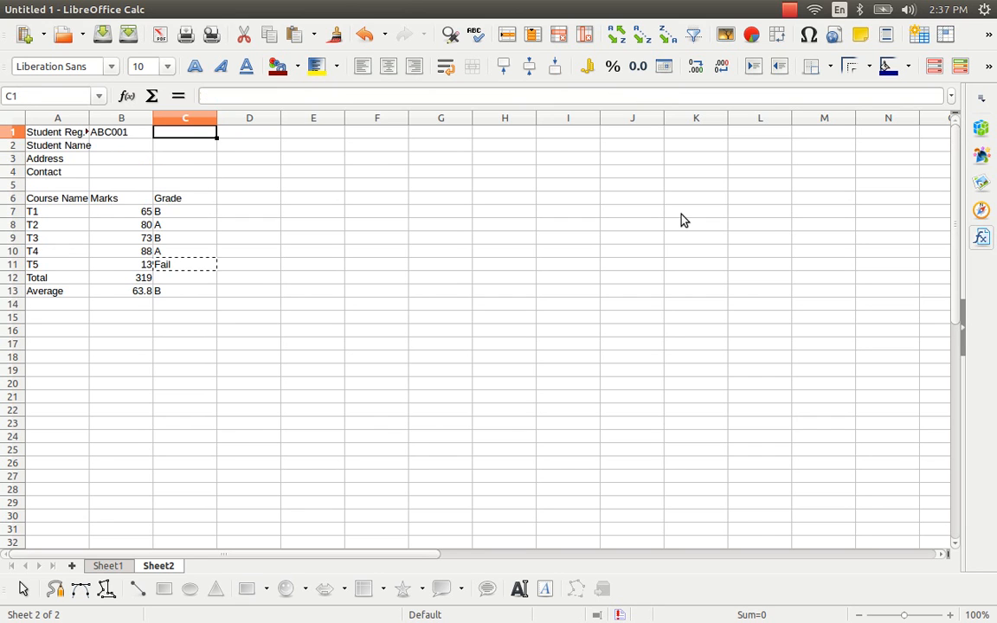
key(Down)
key(Up)
key(Left)
key(Down)
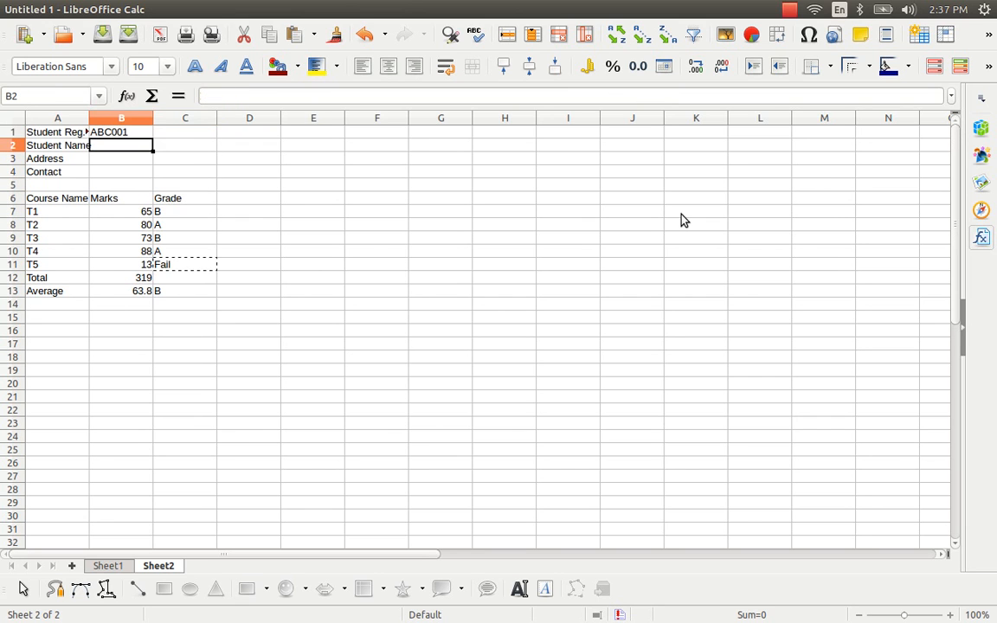
text(=vll)
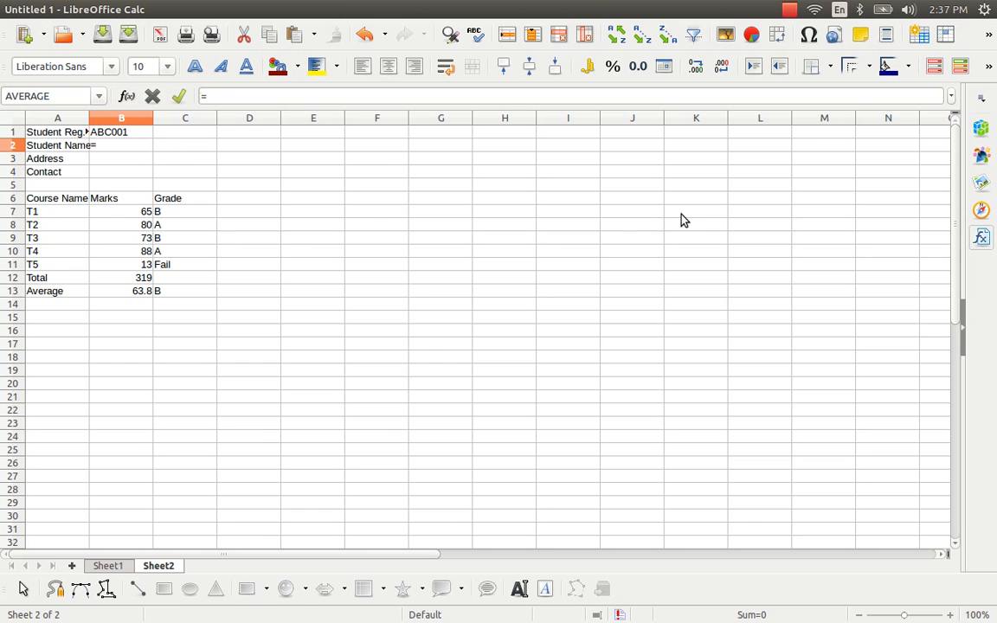
key(BackSpace)
key(BackSpace)
text(l)
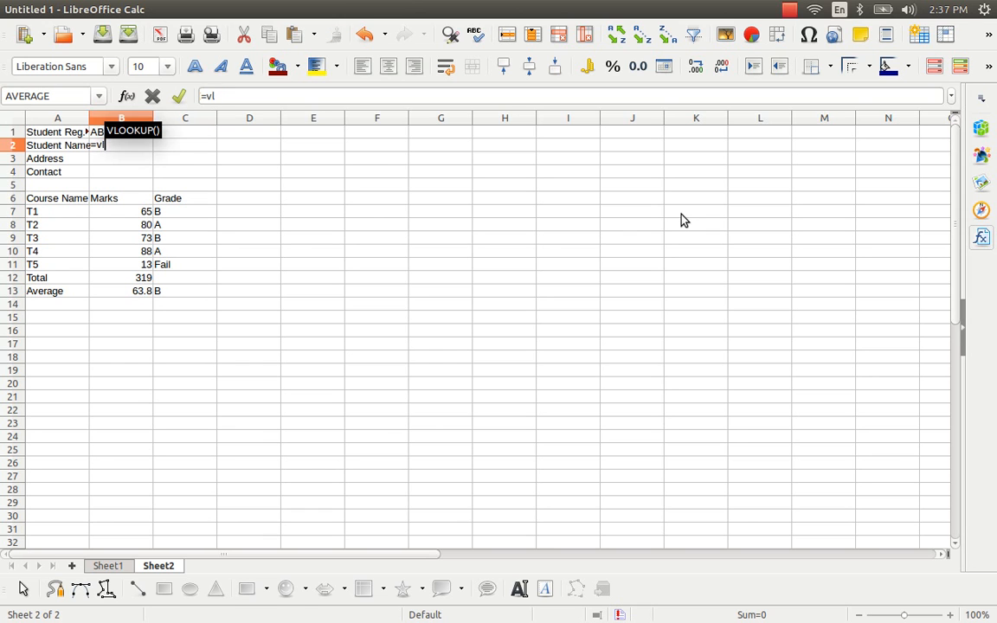
text(ook)
key(Return)
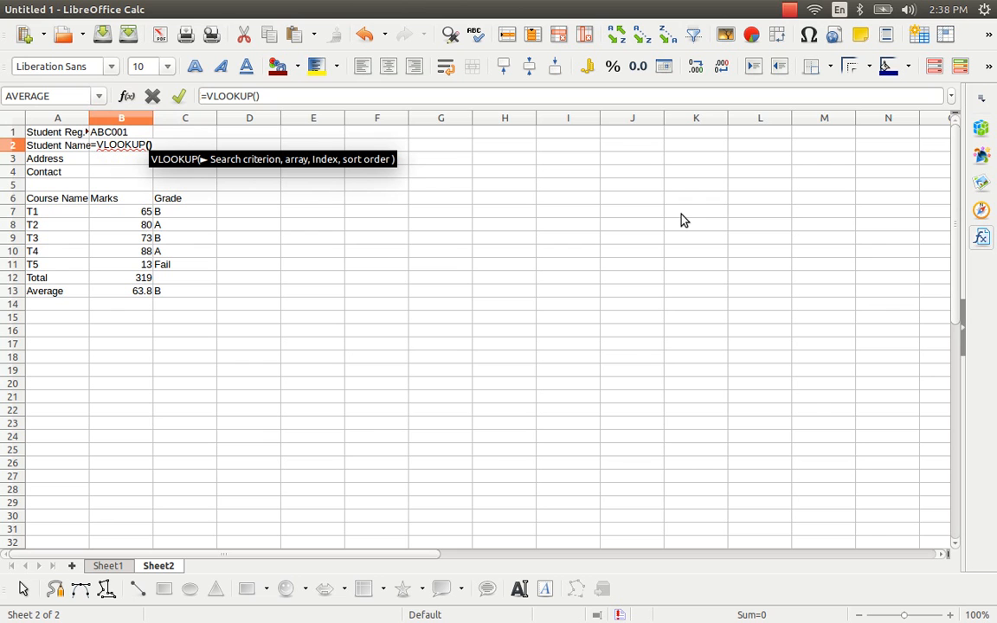
key(Left)
key(Up)
key(Right)
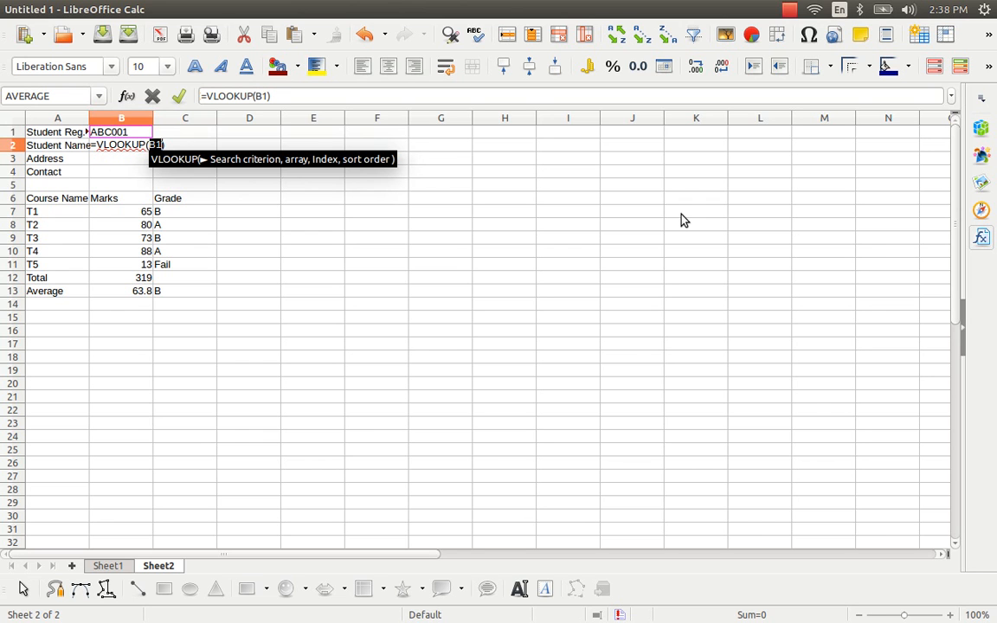
text(,)
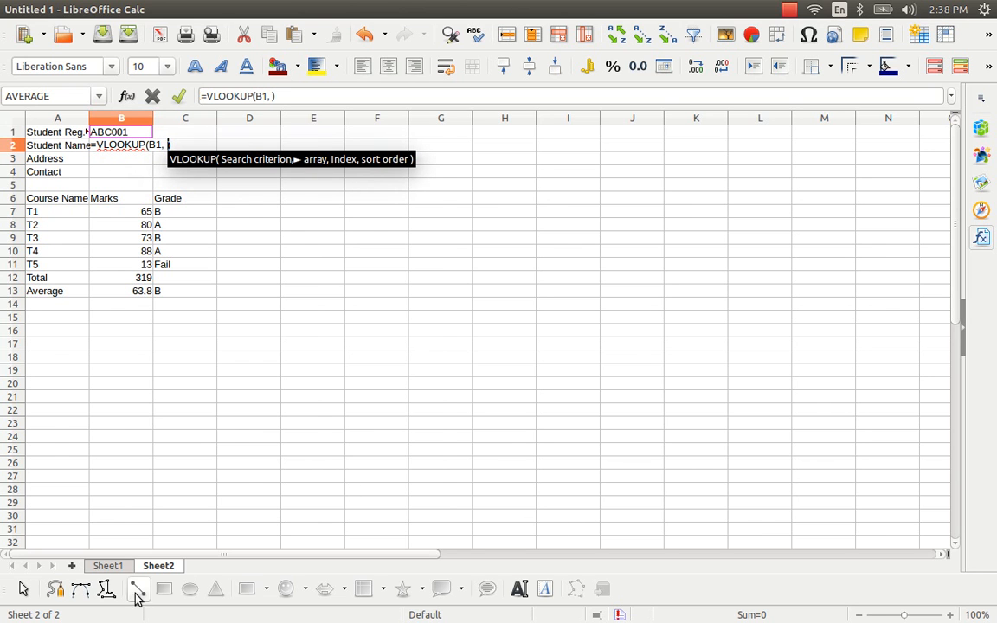
Complete the student name VLOOKUP with the array Sheet1.A2:B31 and column index 2.
click(108, 565)
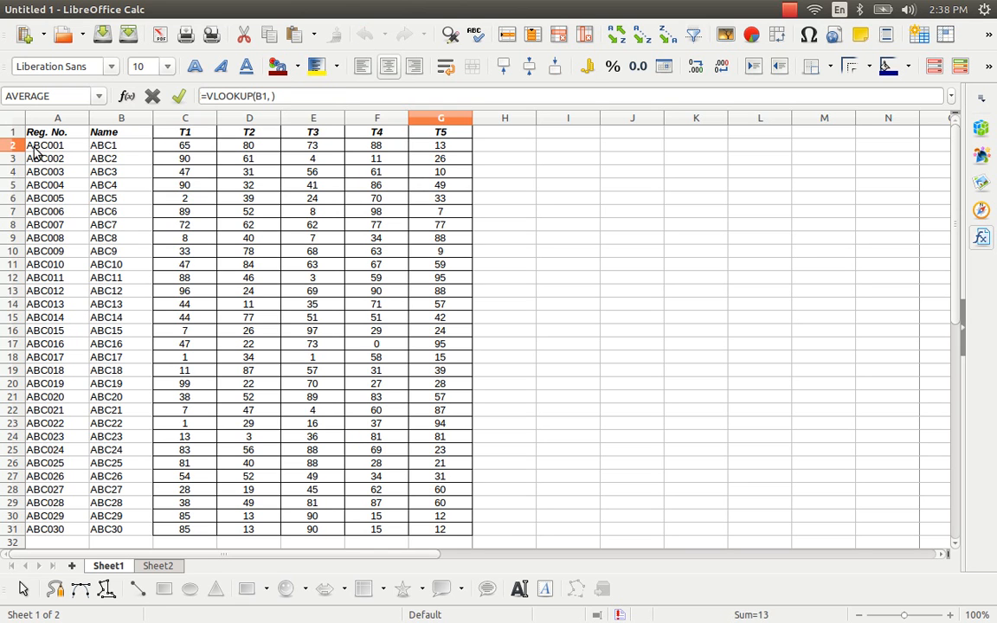
drag(34, 148, 132, 452)
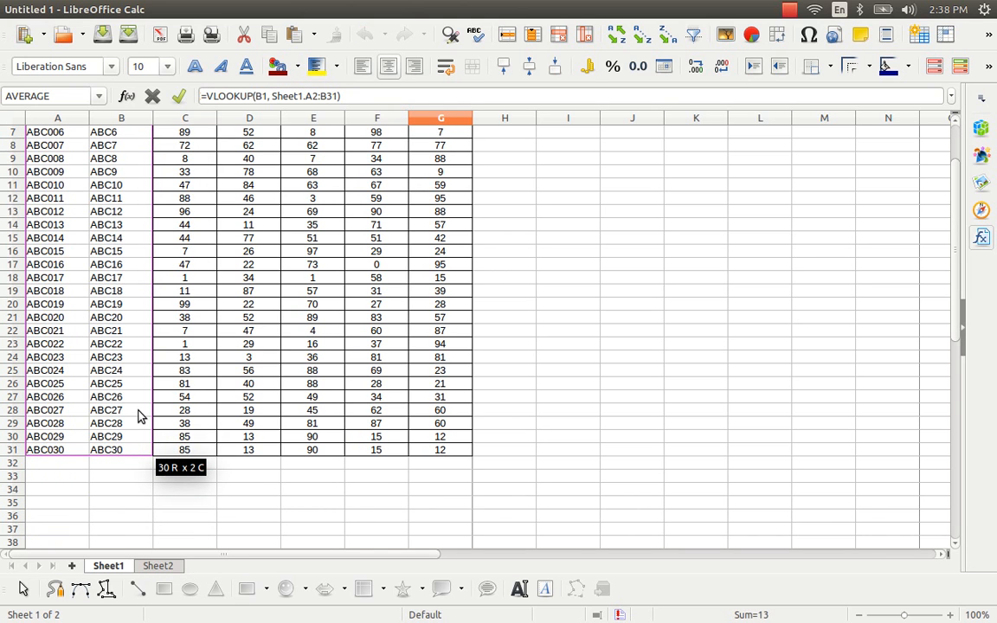
text(, )
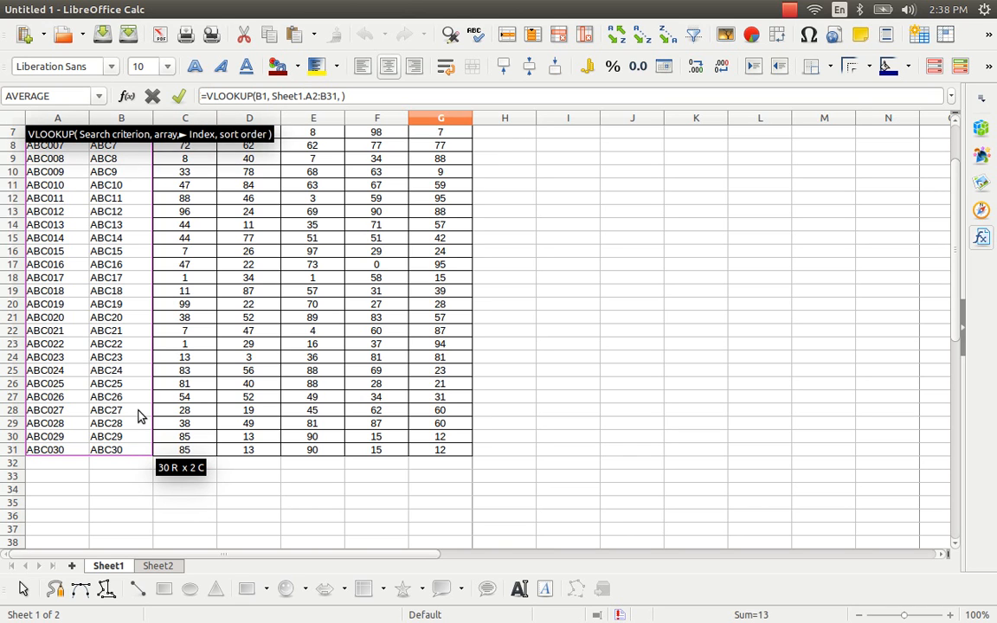
text(2)
key(Return)
key(Up)
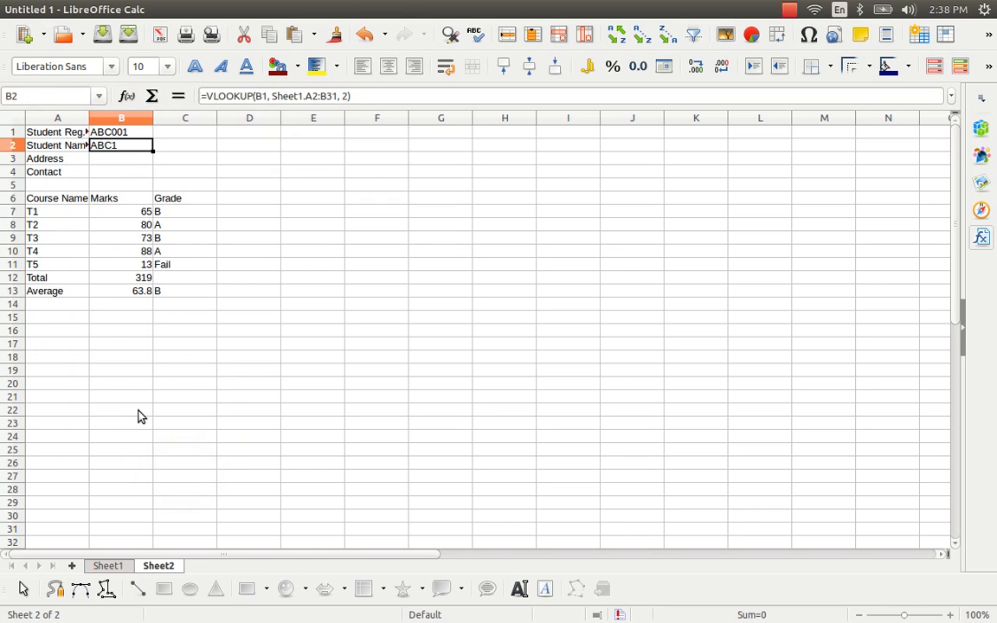
Enter the placeholder ###### for both the address in B3 and the contact in B4.
key(Up)
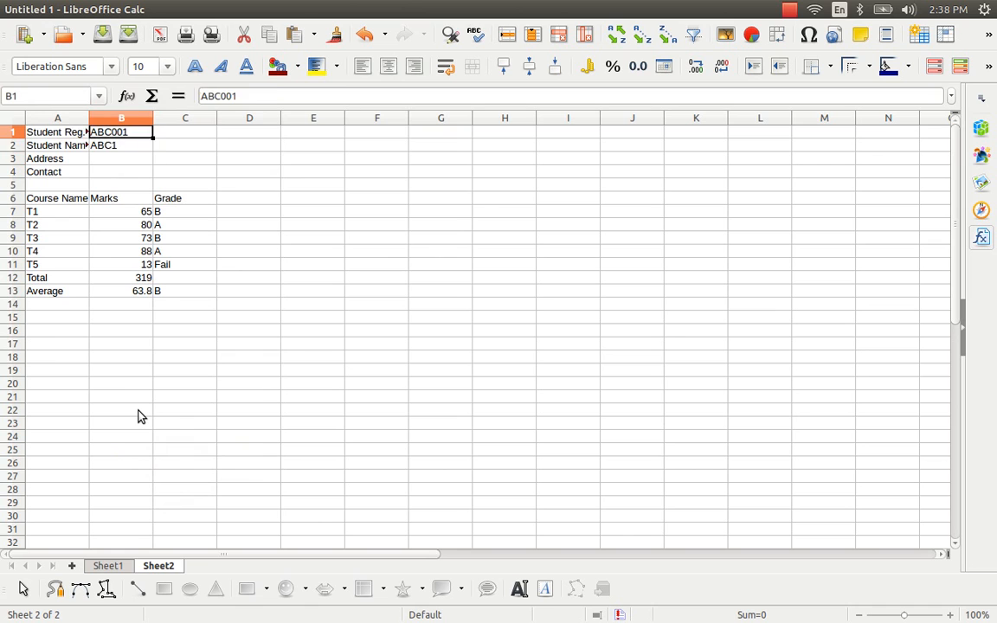
key(Left)
key(Down)
key(Down)
key(Right)
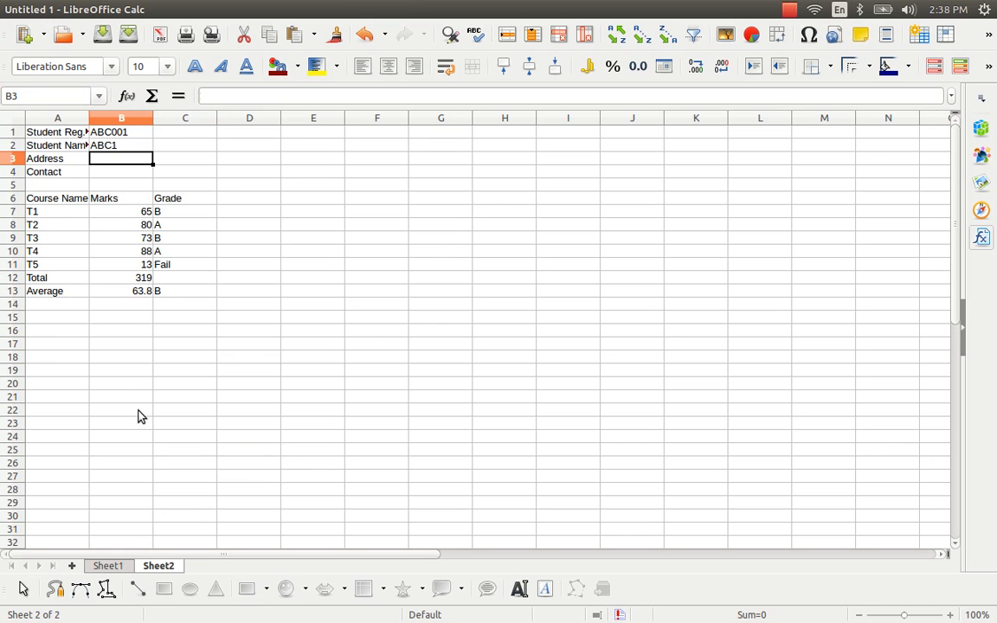
text(#######)
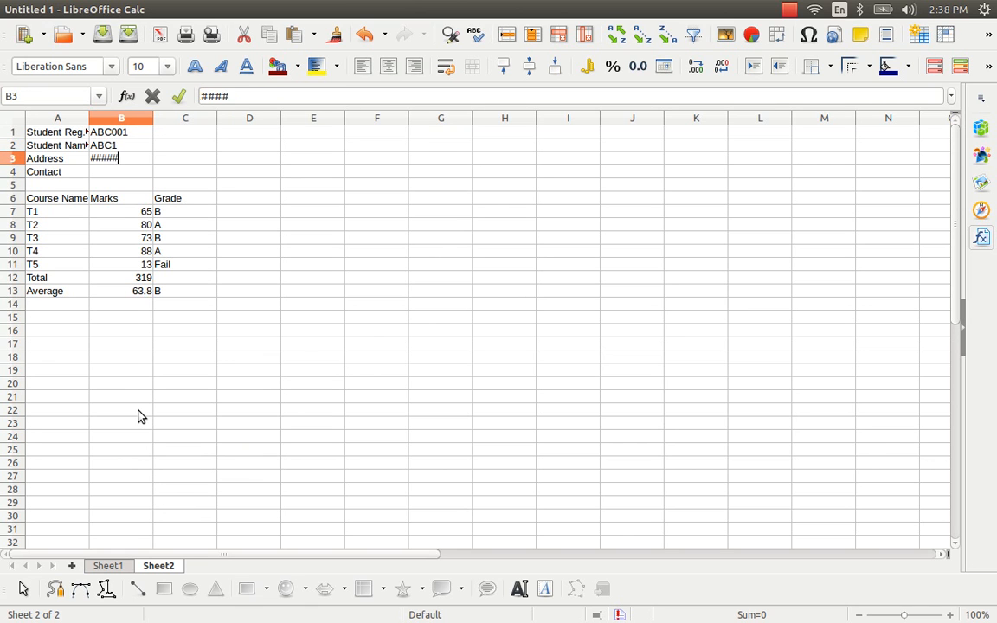
key(Return)
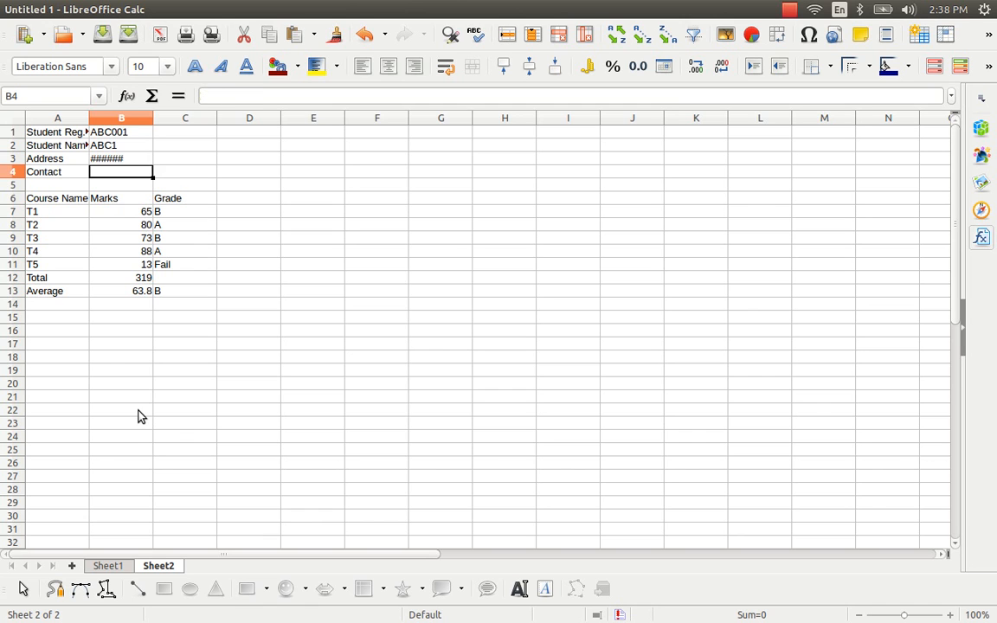
text(#######)
key(Return)
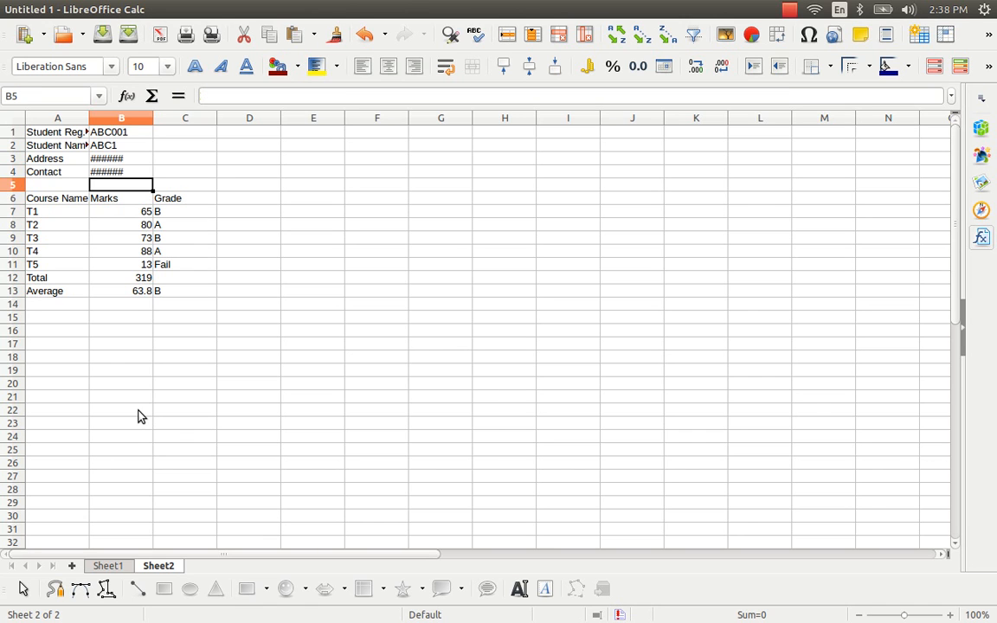
Change the last digit of the student registration number in B1 to 2 to test the lookups.
key(Up)
key(Up)
key(Up)
key(Up)
key(F2)
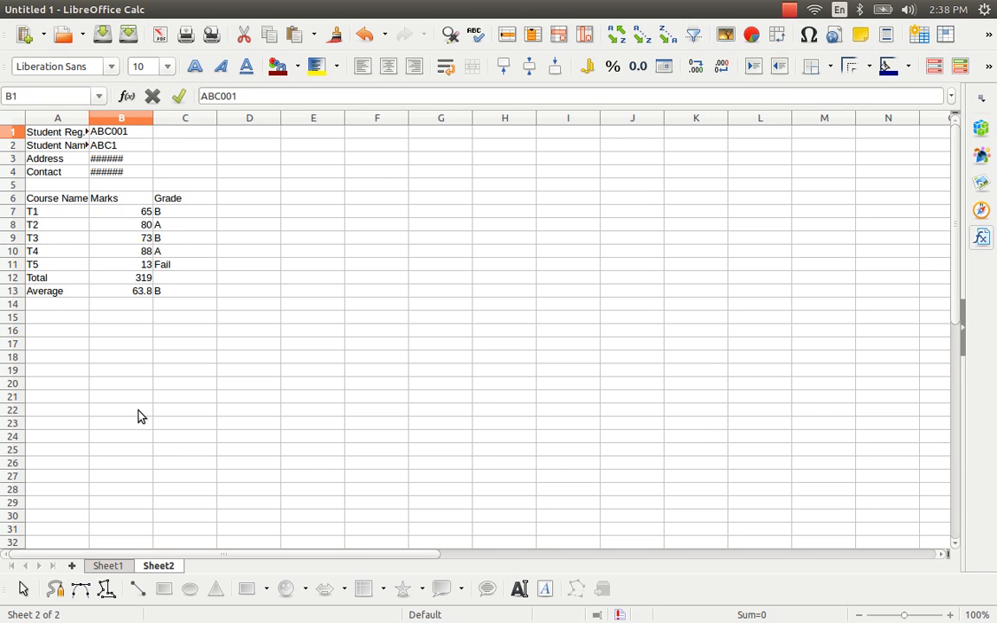
key(BackSpace)
text(2)
key(Return)
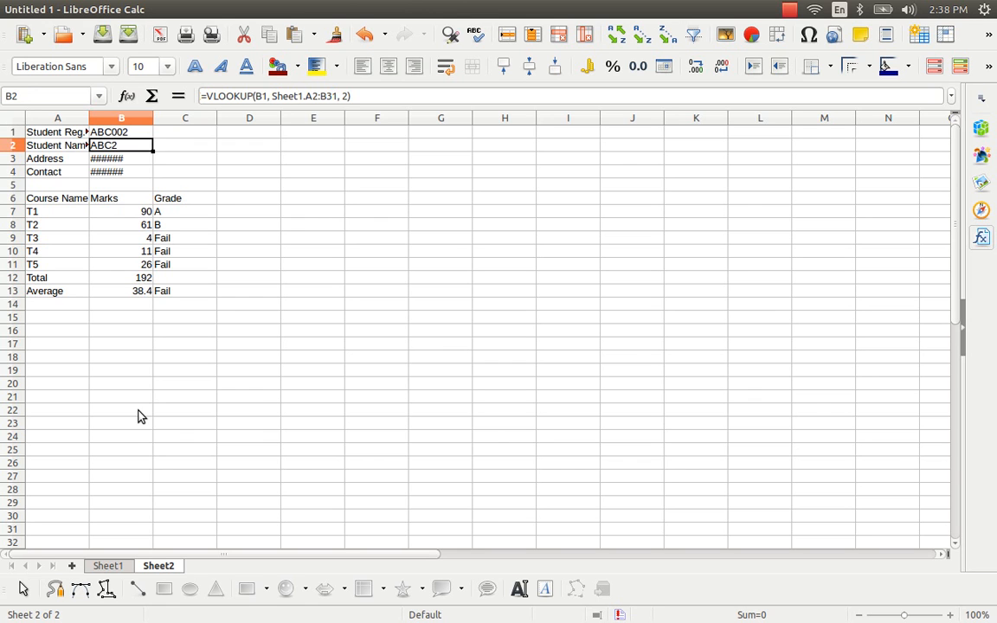
Examine the name, address, contact and T1 mark cells in B2:B7 for the second student.
key(Down)
key(Down)
key(Down)
key(Down)
key(Down)
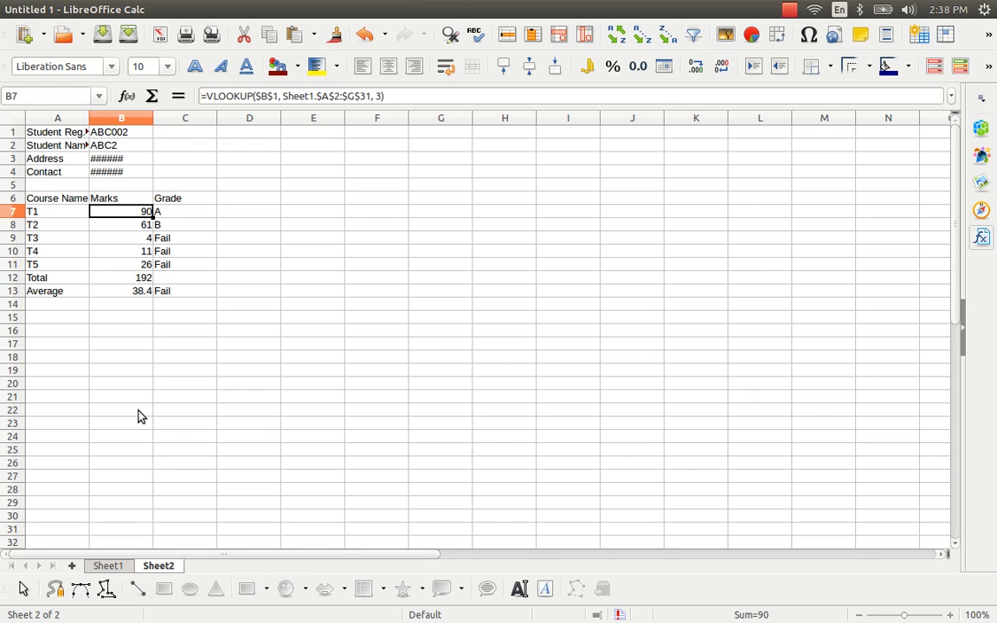
key(Up)
key(Up)
key(Up)
key(Up)
key(Up)
key(Up)
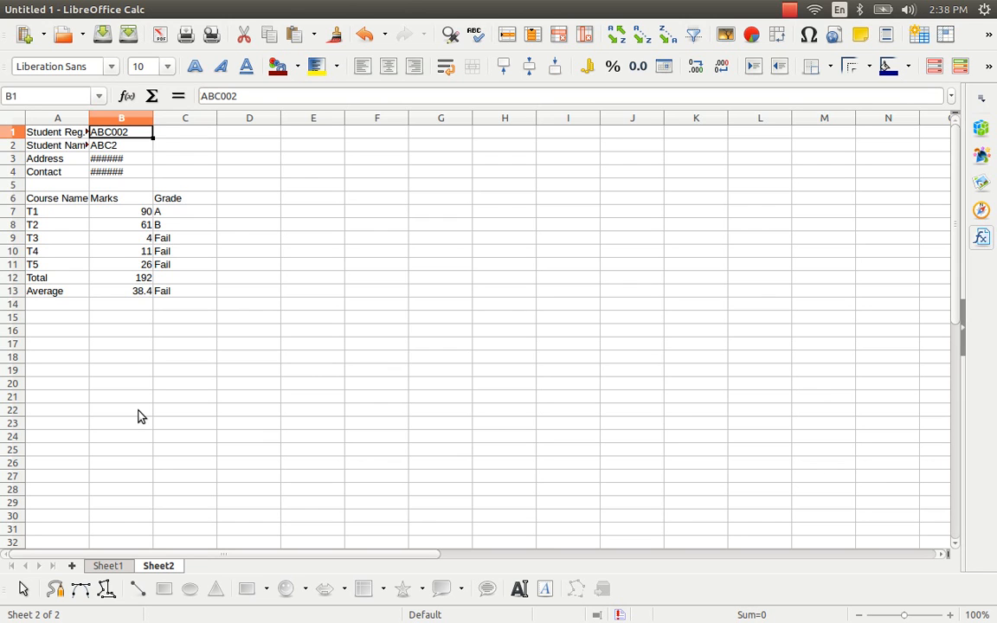
Change the last digit of the student registration number in B1 to 3.
key(F2)
key(BackSpace)
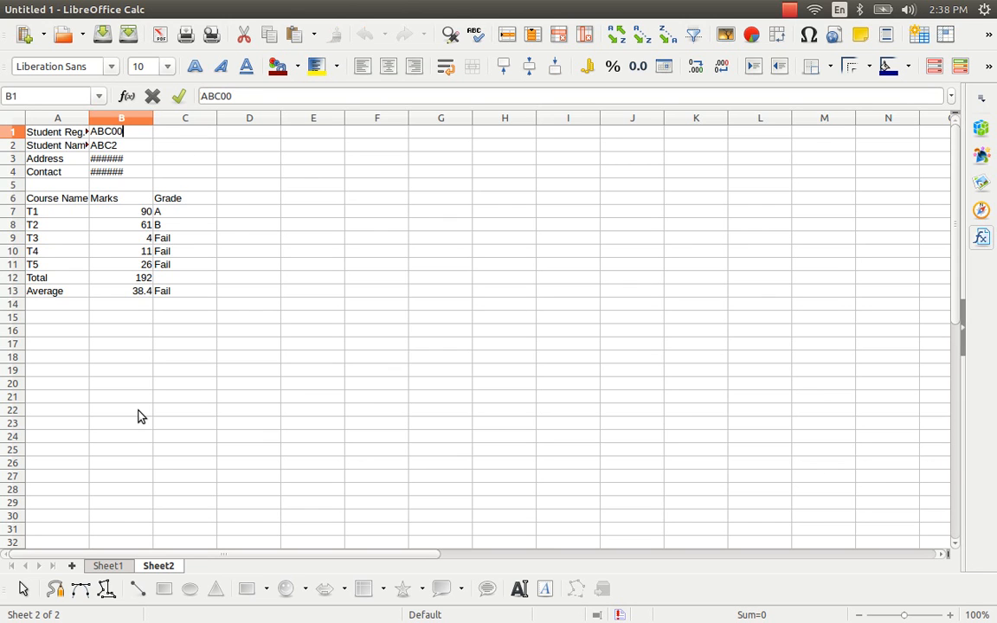
text(3)
key(Return)
Change the last digit of the student registration number in B1 to 4.
key(Up)
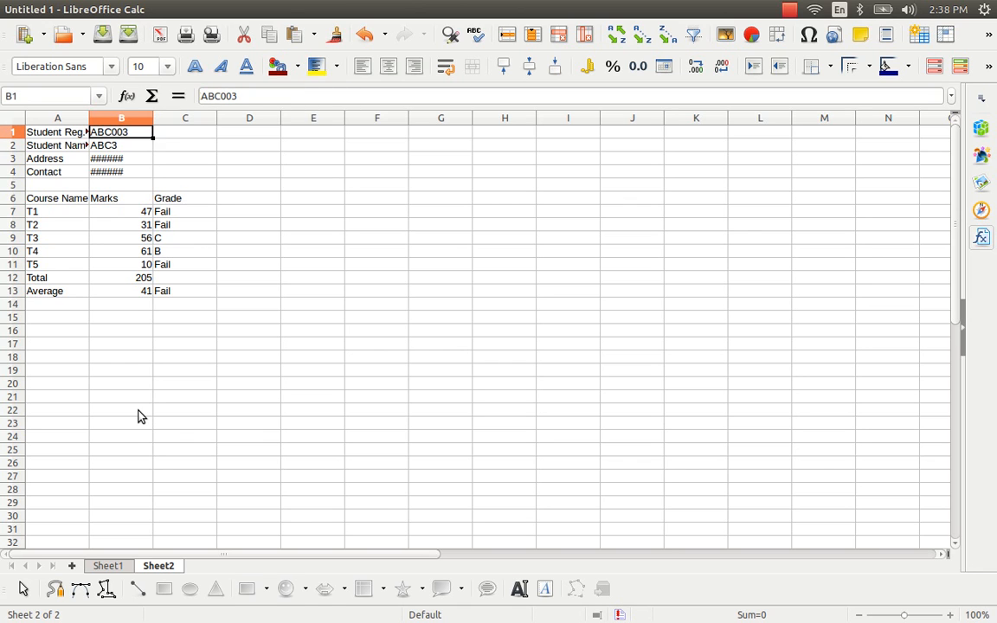
key(F2)
key(BackSpace)
text(4)
key(Return)
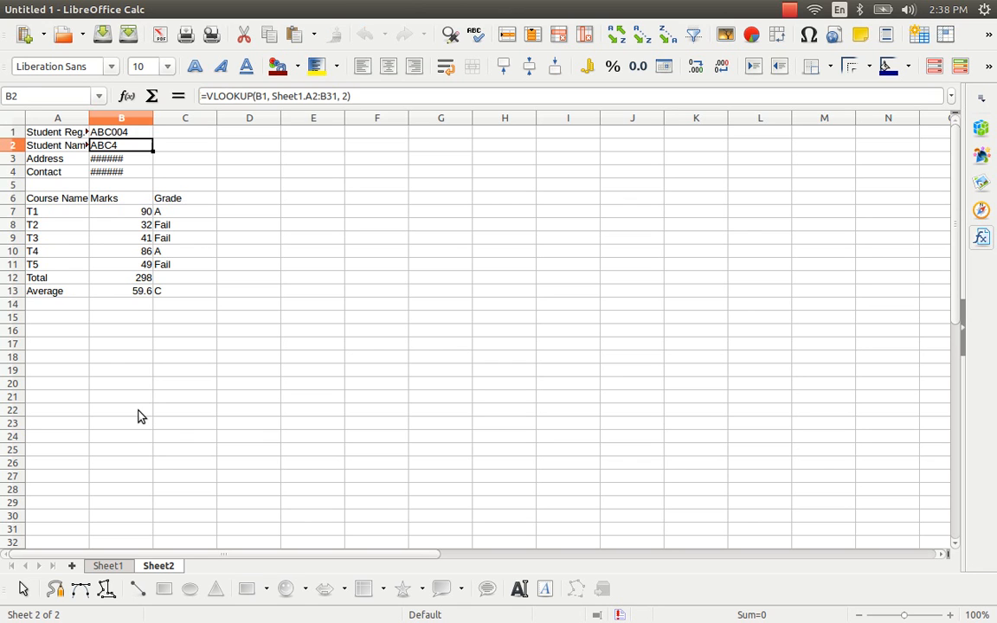
Change the last digit of the student registration number in B1 to 5.
key(Up)
key(F2)
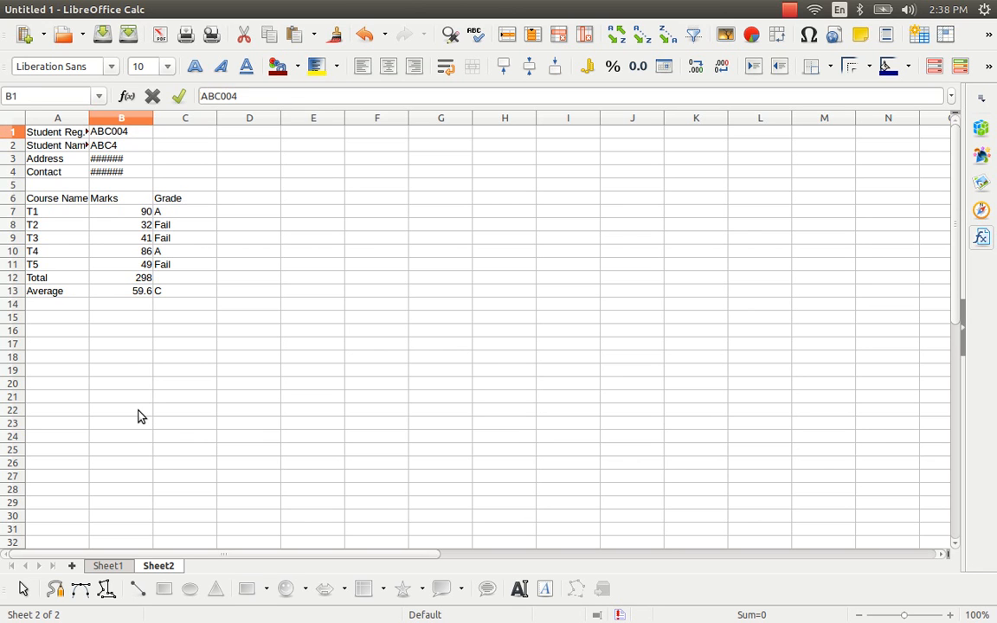
key(BackSpace)
text(5)
key(Return)
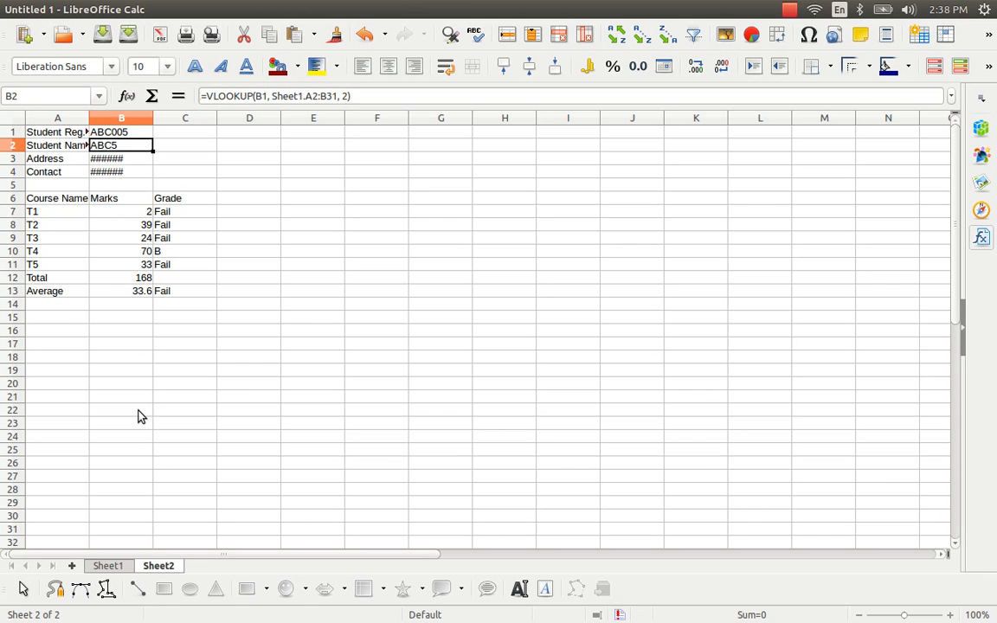
Fit the width of column A to its longest entry.
double_click(90, 118)
click(92, 132)
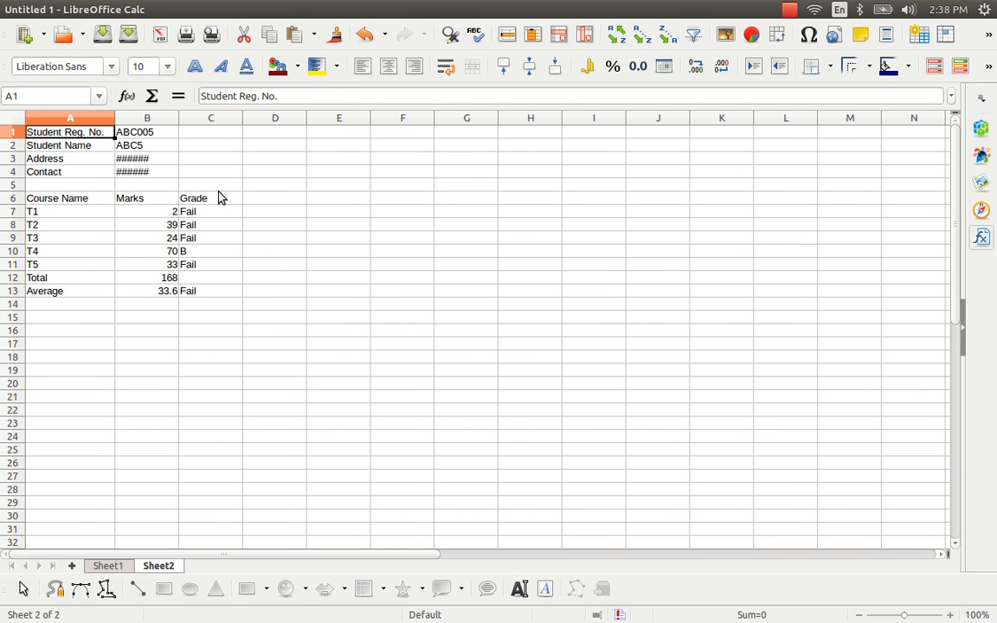
Apply full grid borders to the marks table A6:C13 and centre its contents.
key(Down)
key(Down)
key(Down)
key(Down)
key(Down)
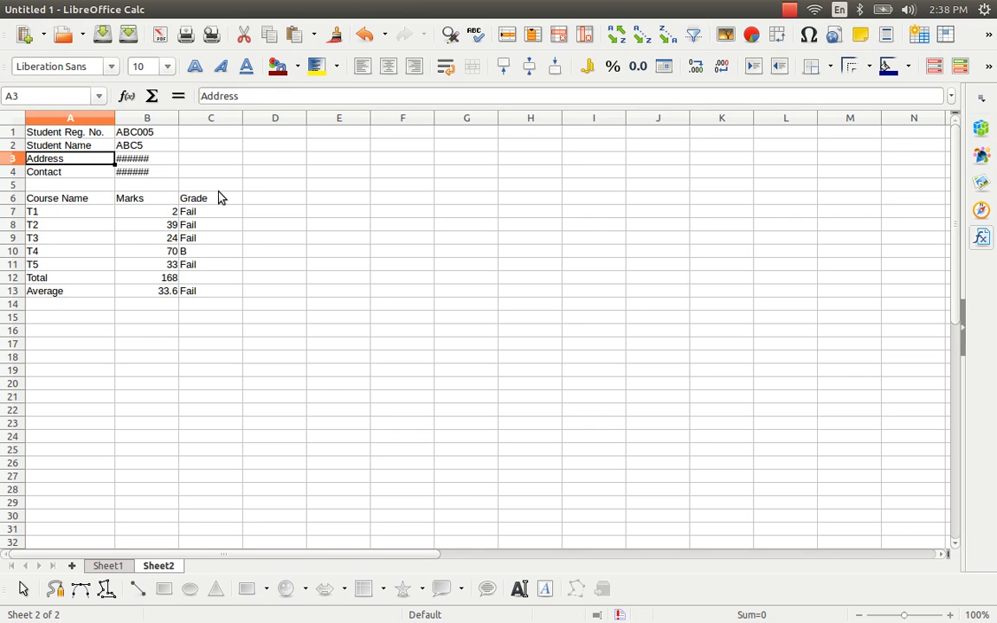
key(shift+Right)
key(shift+Right)
key(shift+Down)
key(shift+Down)
key(shift+Down)
key(shift+Down)
key(shift+Down)
key(shift+Down)
key(shift+Down)
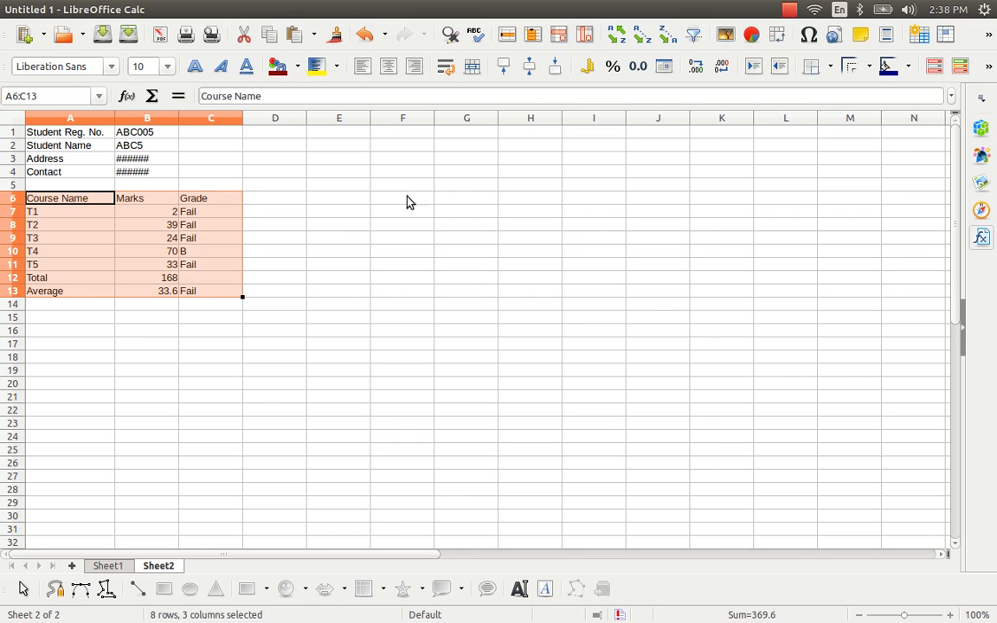
click(830, 66)
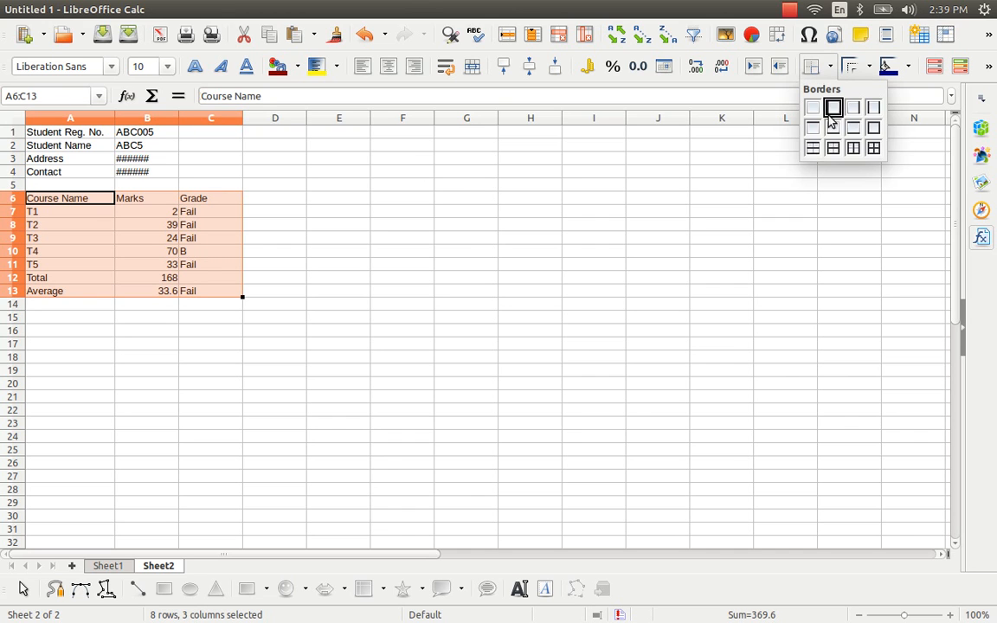
click(874, 148)
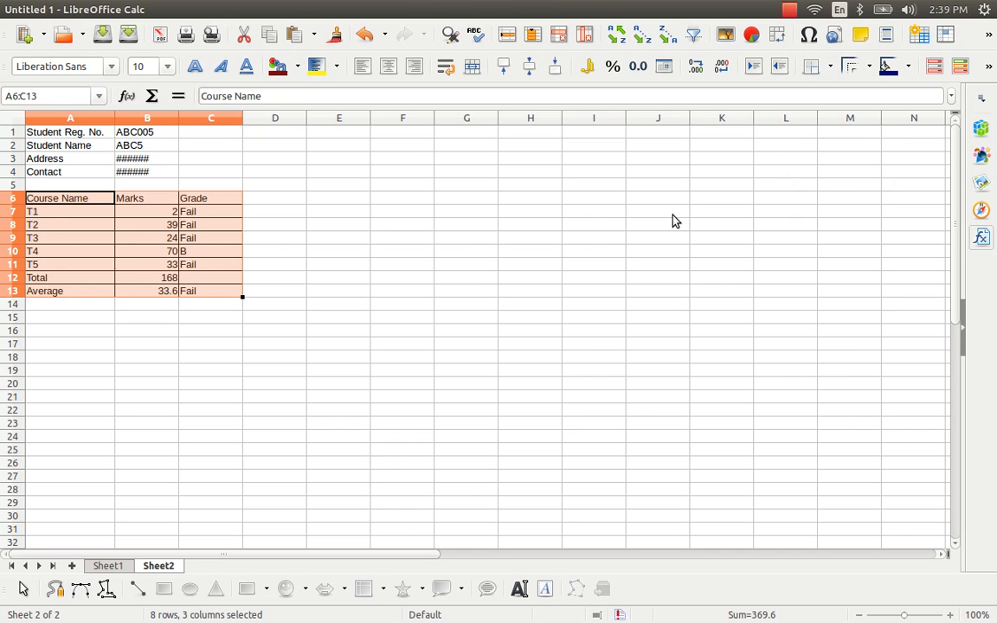
key(ctrl+e)
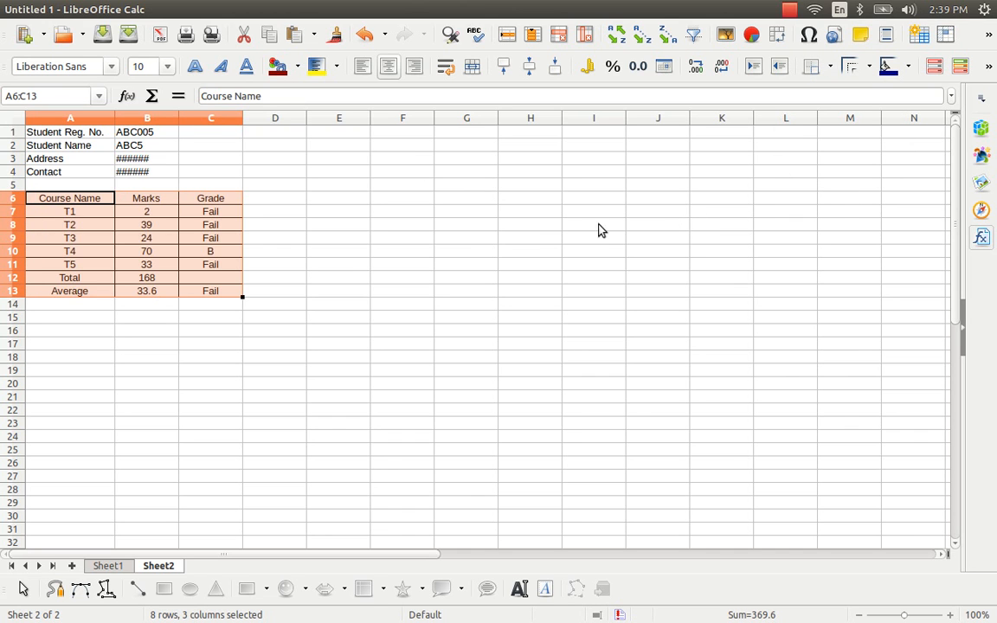
Make the Course Name, Marks and Grade headings in A6:C6 bold and italic.
click(72, 201)
key(shift+Right)
key(shift+Right)
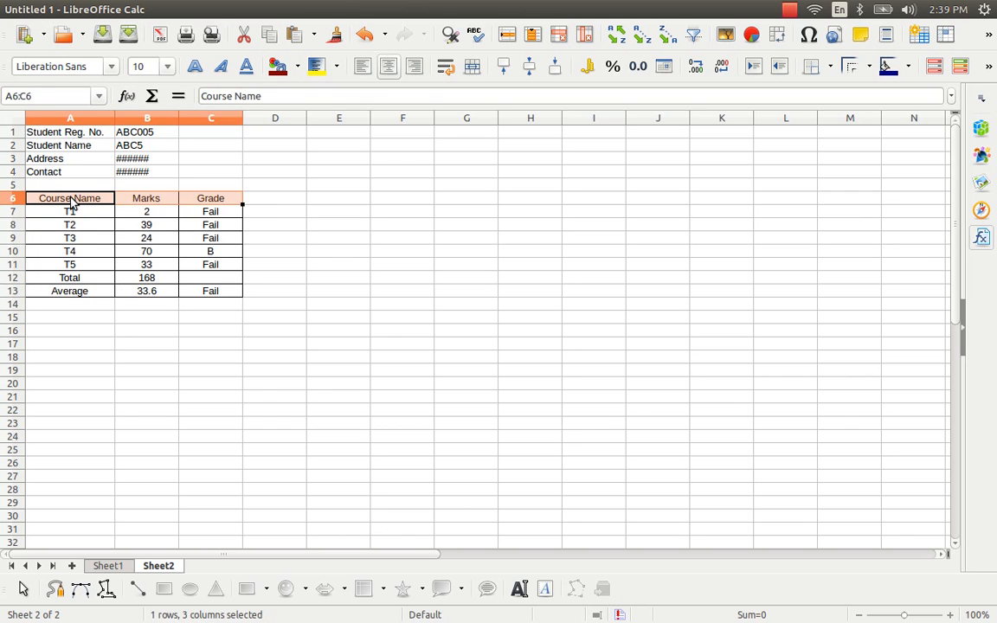
key(ctrl+i)
key(ctrl+b)
Make the Total and Average labels in A12:A13 bold and italic.
key(Down)
key(Down)
key(Down)
key(Down)
key(Down)
key(Down)
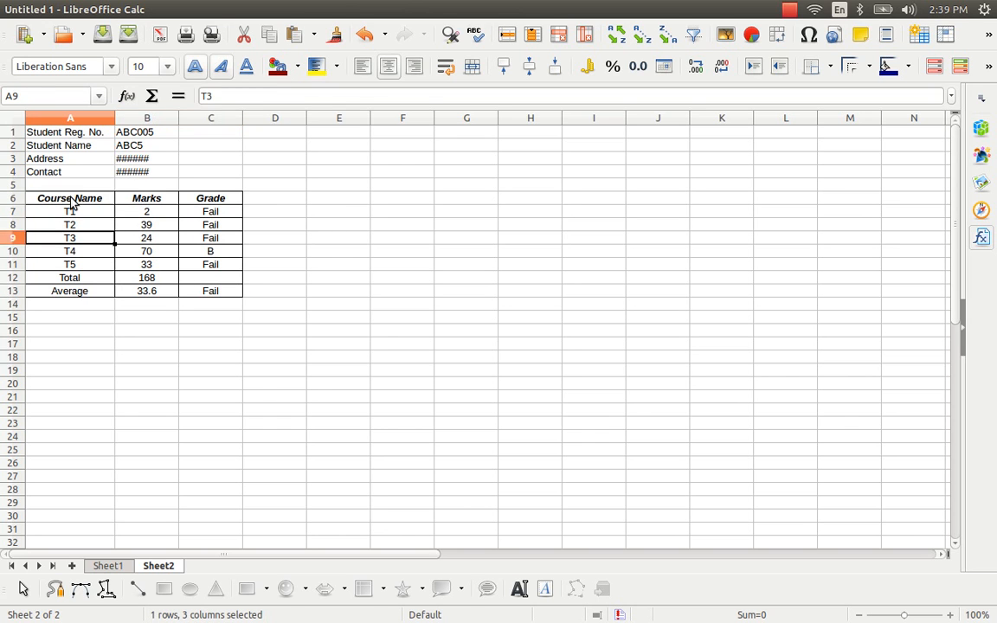
key(shift+Down)
key(ctrl+b)
key(ctrl+i)
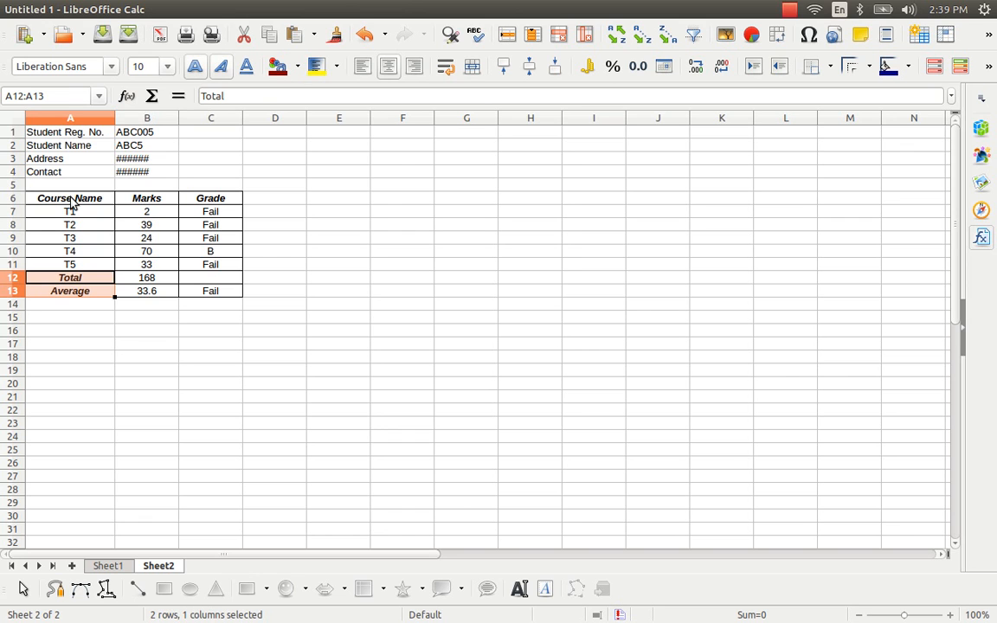
Apply bold and italic to the whole Grade column of the table, C6:C13.
key(Up)
key(Right)
key(Right)
key(Up)
key(Up)
key(Up)
key(Up)
key(Up)
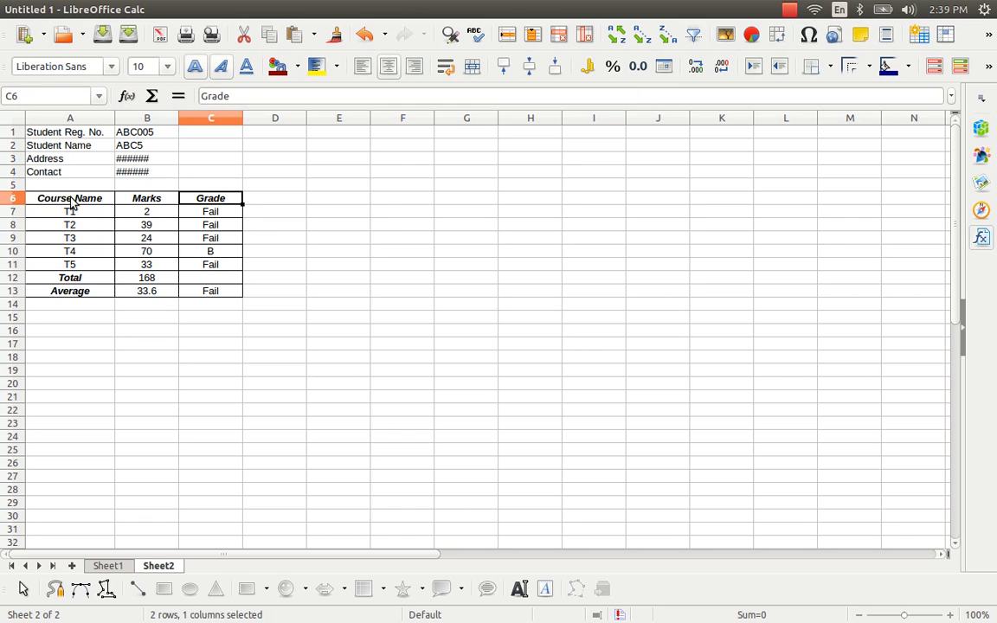
key(shift+Down)
key(shift+Down)
key(shift+Down)
key(shift+Down)
key(shift+Down)
key(shift+Down)
key(shift+Down)
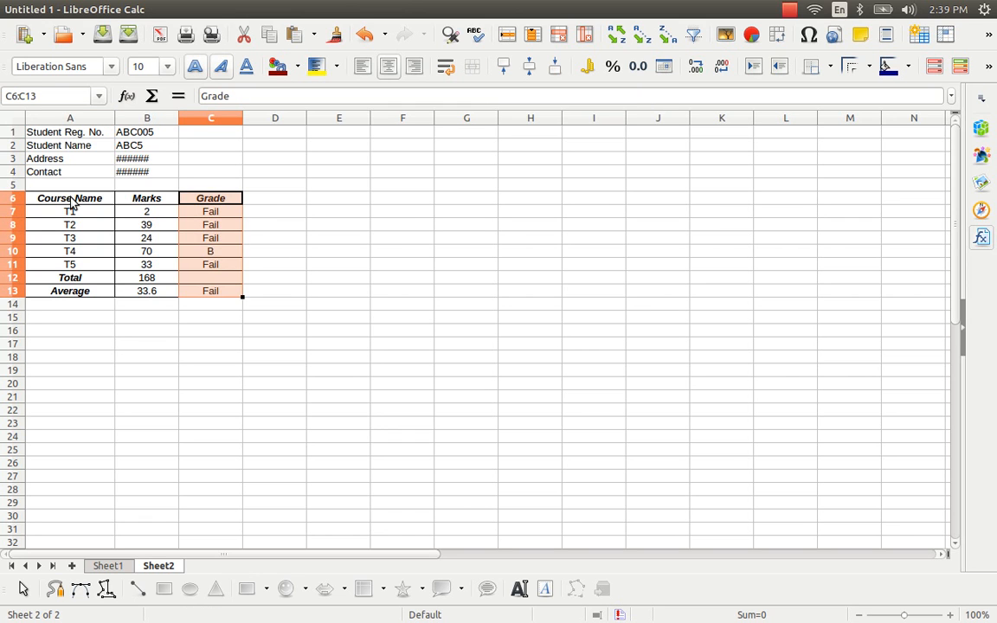
key(ctrl+b)
key(ctrl+i)
Make the student detail labels in A1:A4 bold and italic.
key(Up)
key(Up)
key(Up)
key(Up)
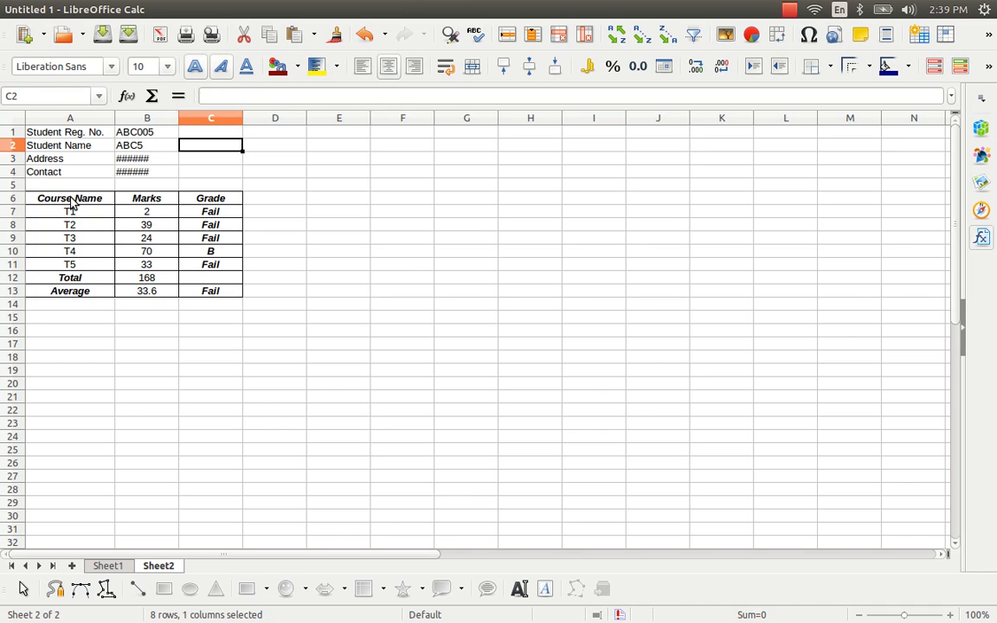
key(Up)
key(Left)
key(Left)
key(shift+Down)
key(shift+Down)
key(shift+Down)
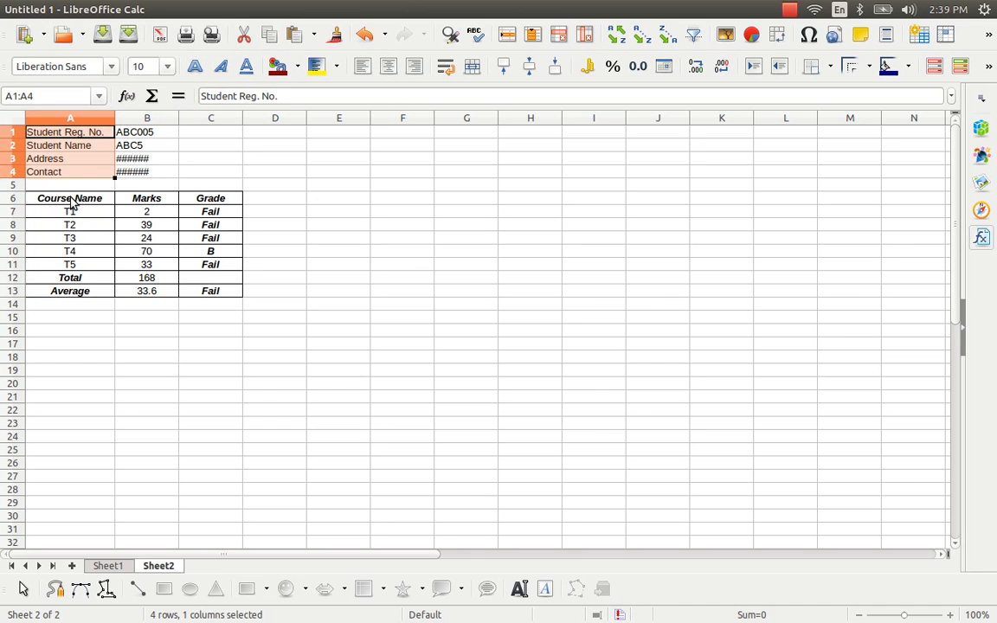
key(ctrl+b)
key(ctrl+i)
Make the address and contact values in B3:B4 bold and italic.
key(Down)
key(Down)
key(Down)
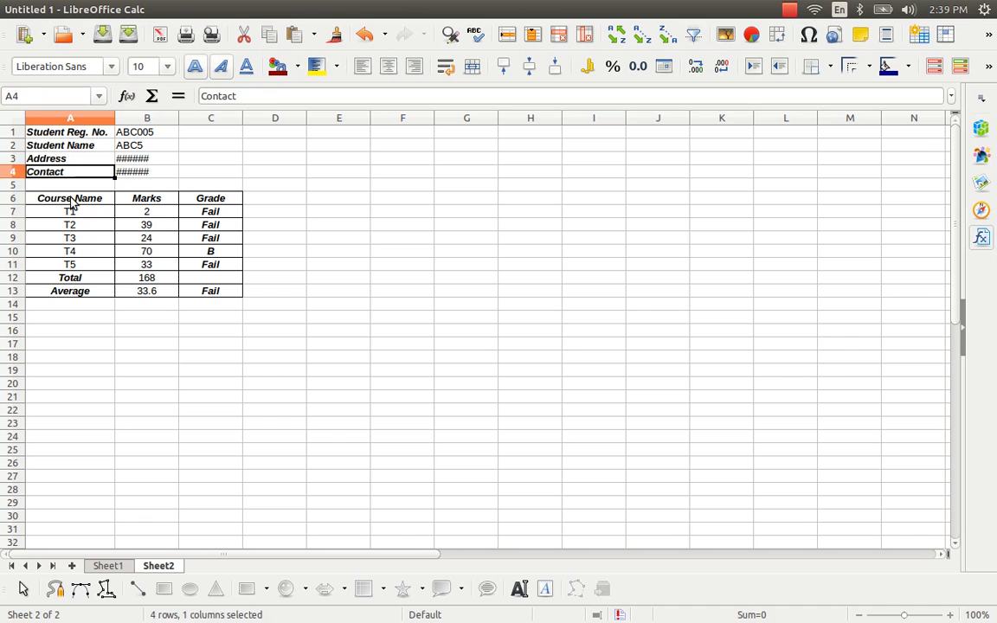
key(Up)
key(Right)
key(shift+Down)
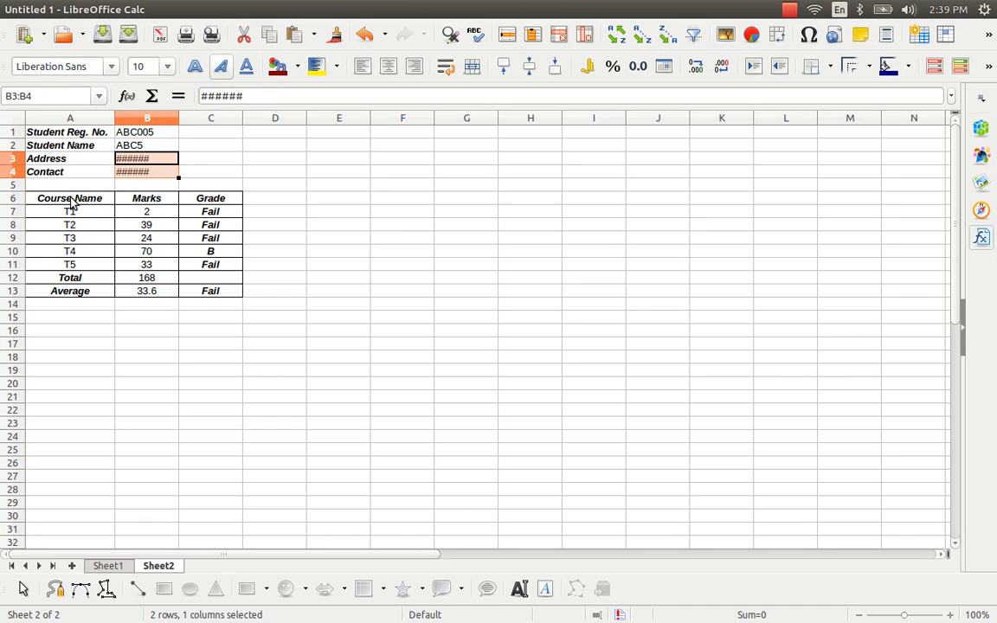
key(Down)
key(Down)
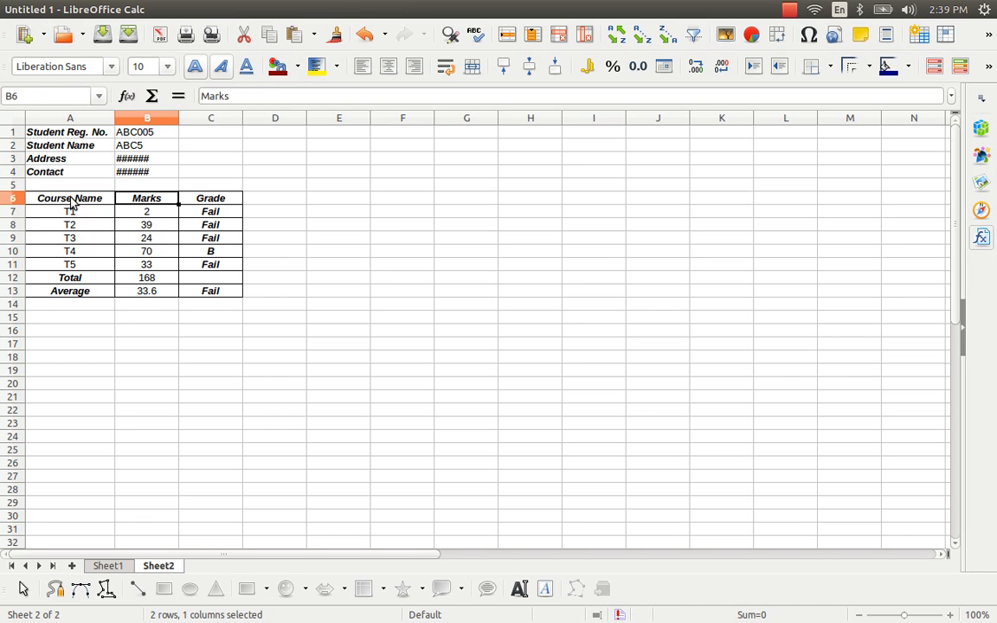
Copy the student details and marks table, range A1:C13.
key(Left)
key(Up)
key(Up)
key(Up)
key(Up)
key(Up)
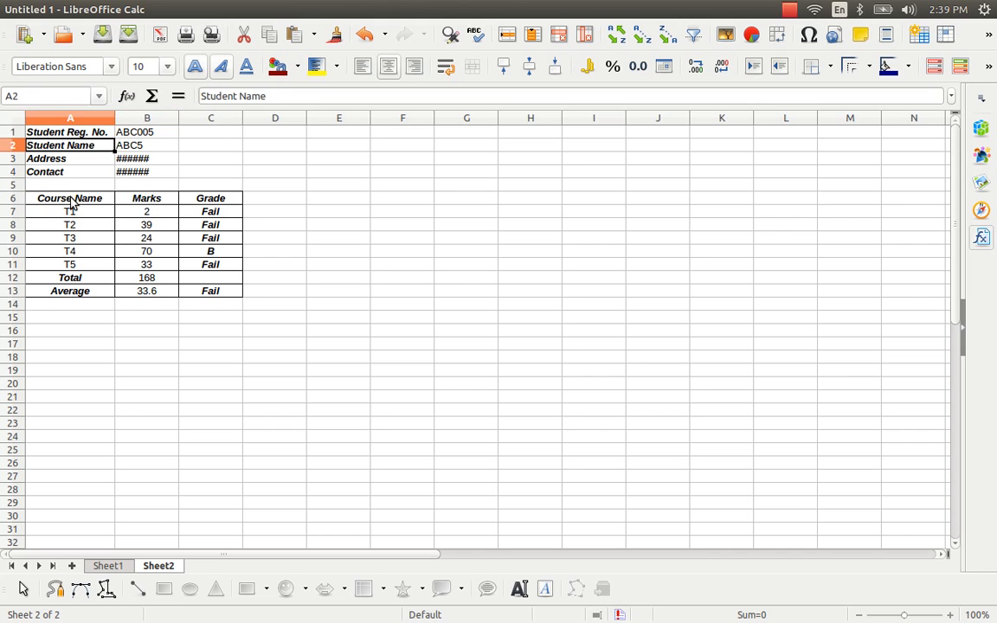
key(shift+Right)
key(shift+Right)
key(shift+Down)
key(shift+Down)
key(shift+Down)
key(shift+Down)
key(shift+Down)
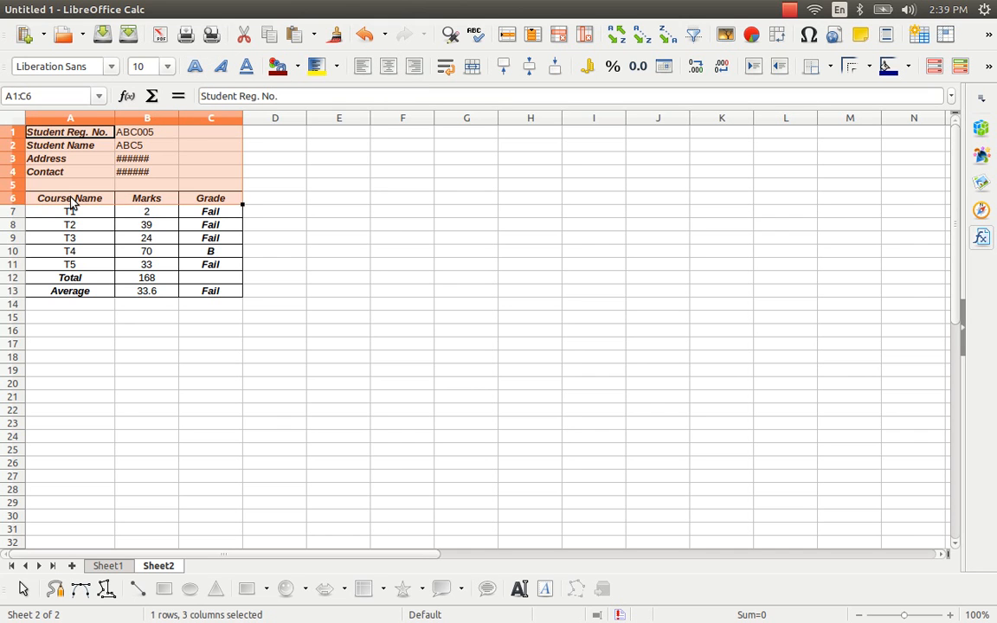
key(ctrl+shift+Down)
key(ctrl+shift+Down)
key(ctrl+shift+Down)
key(ctrl+c)
Switch to the Writer letterhead document and try to paste the copied cells below the Students Marks Memo heading.
key(alt+Tab)
key(alt+Tab)
key(alt+Tab)
key(alt+Tab)
key(alt+Tab)
key(alt+Tab)
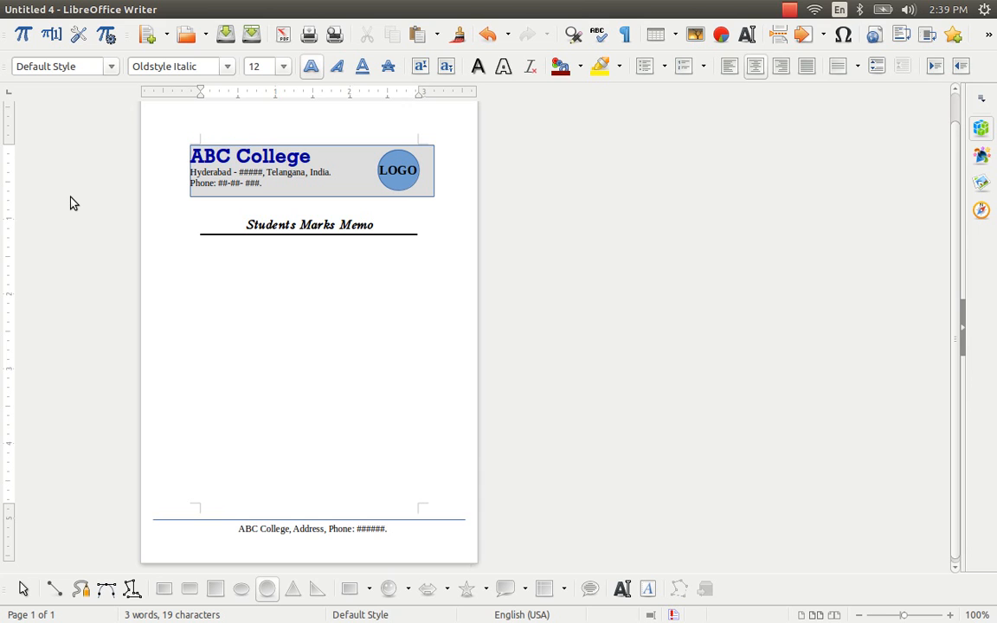
key(ctrl+v)
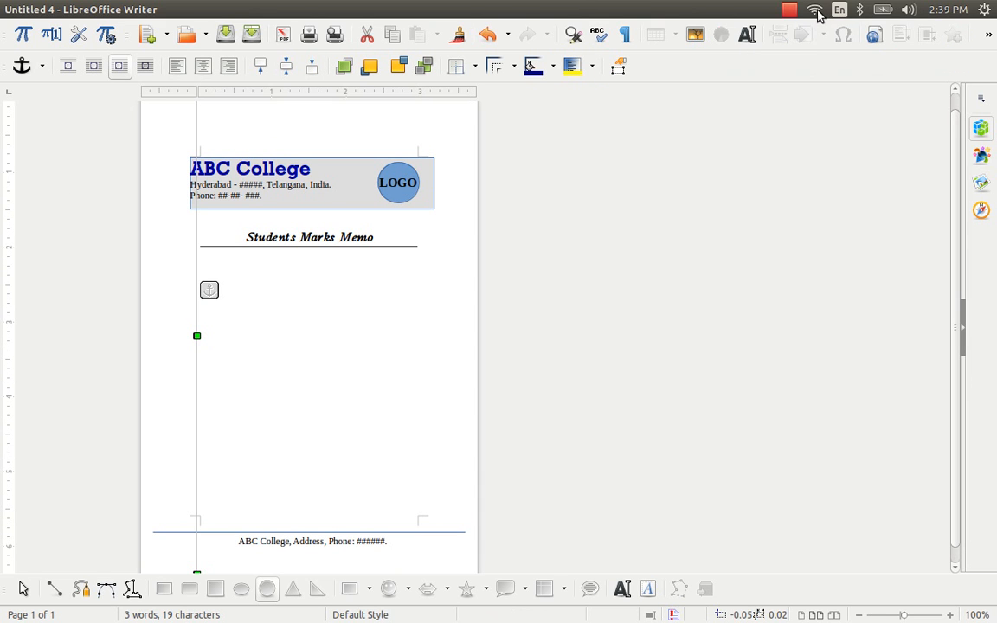
click(790, 9)
click(800, 43)
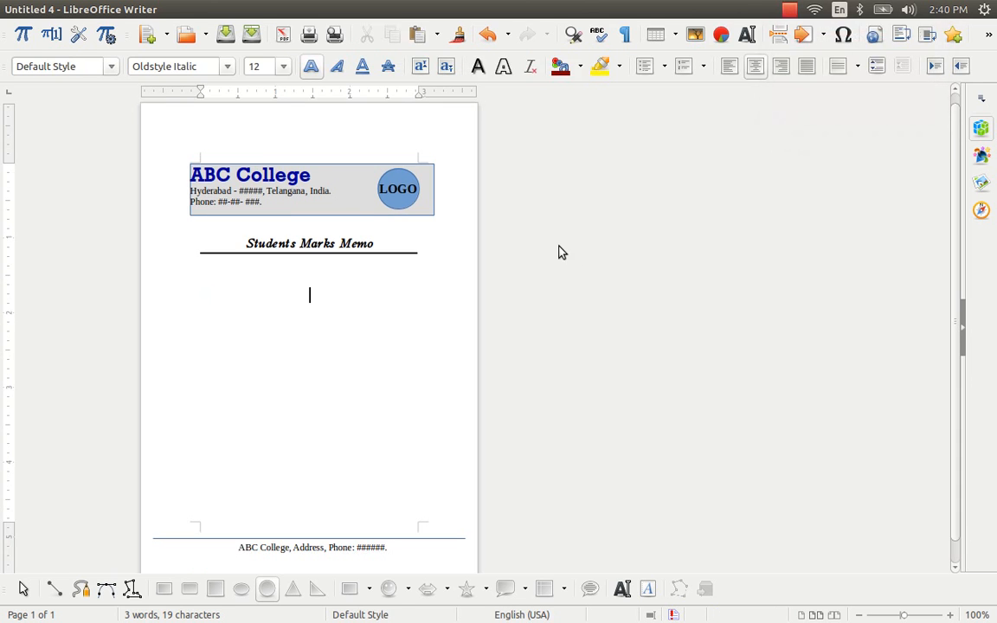
Switch back to the Calc spreadsheet and copy the memo range A1:C13 on Sheet2 again.
key(alt+Tab)
key(Left)
key(shift+Right)
key(shift+Right)
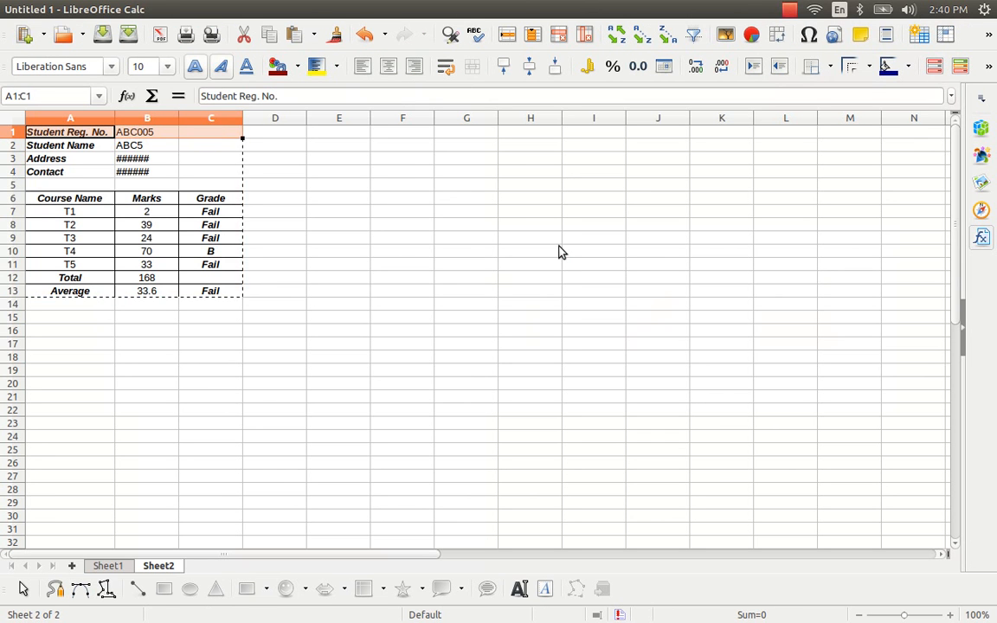
key(shift+Down)
key(shift+Down)
key(shift+Down)
key(shift+Down)
key(shift+Down)
key(shift+Down)
key(shift+Down)
key(shift+Down)
key(shift+Down)
key(shift+Down)
key(shift+Down)
key(shift+Down)
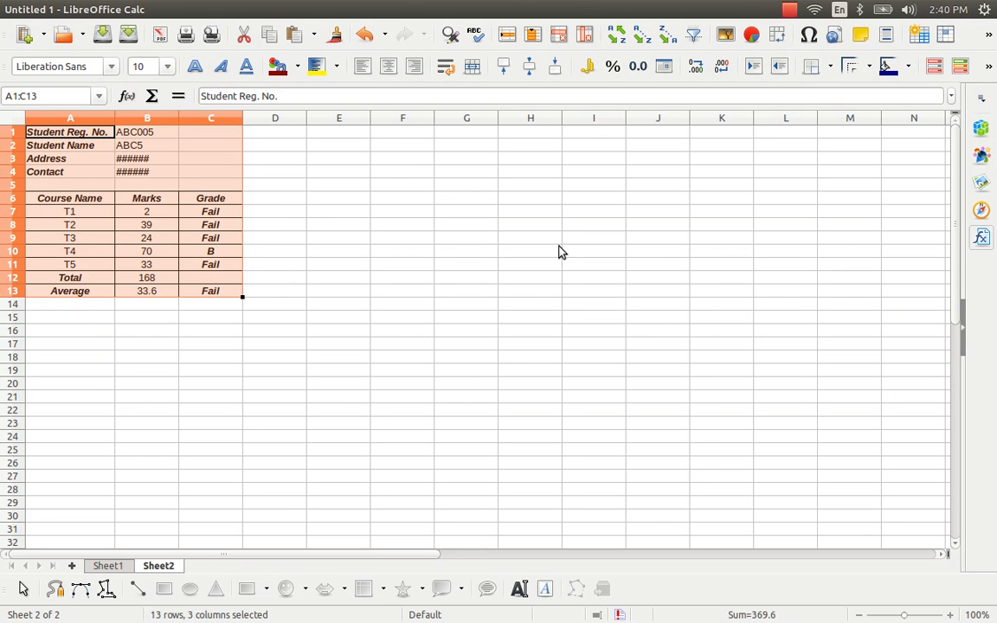
key(ctrl+c)
Change the last digit of the student registration number in B1 to 1.
key(Left)
key(Right)
key(F2)
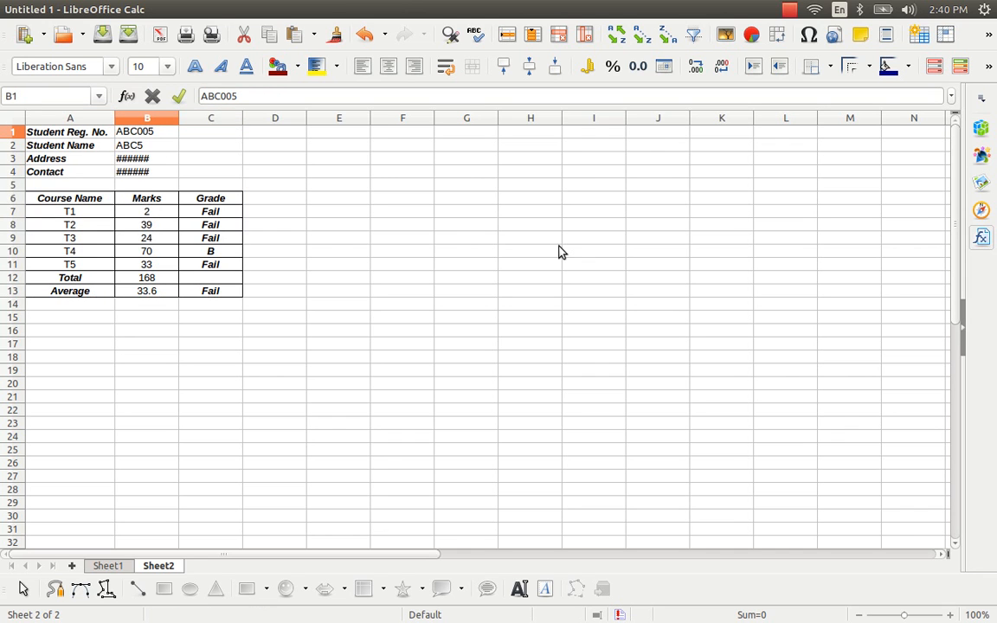
key(BackSpace)
key(Return)
key(Down)
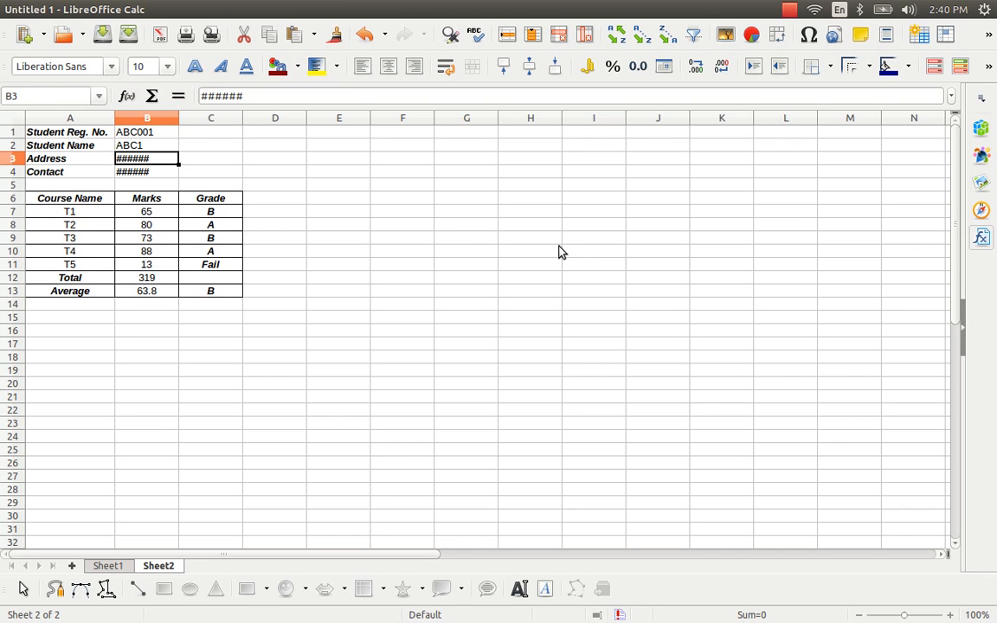
Copy the first student's details and marks table, range A1:C13.
key(Down)
key(Down)
key(Down)
key(Up)
key(Up)
key(Up)
key(Up)
key(Up)
key(Left)
key(shift+Right)
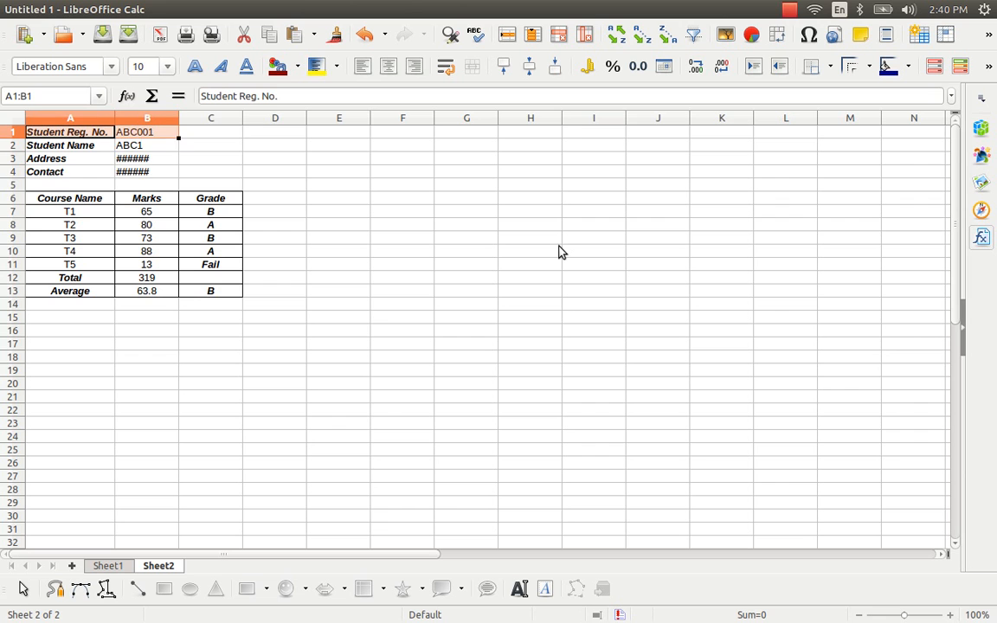
key(shift+Right)
key(shift+Down)
key(shift+Down)
key(shift+Down)
key(shift+Down)
key(shift+Down)
key(shift+Down)
key(shift+Down)
key(shift+Down)
key(shift+Down)
key(shift+Down)
key(shift+Down)
key(shift+Down)
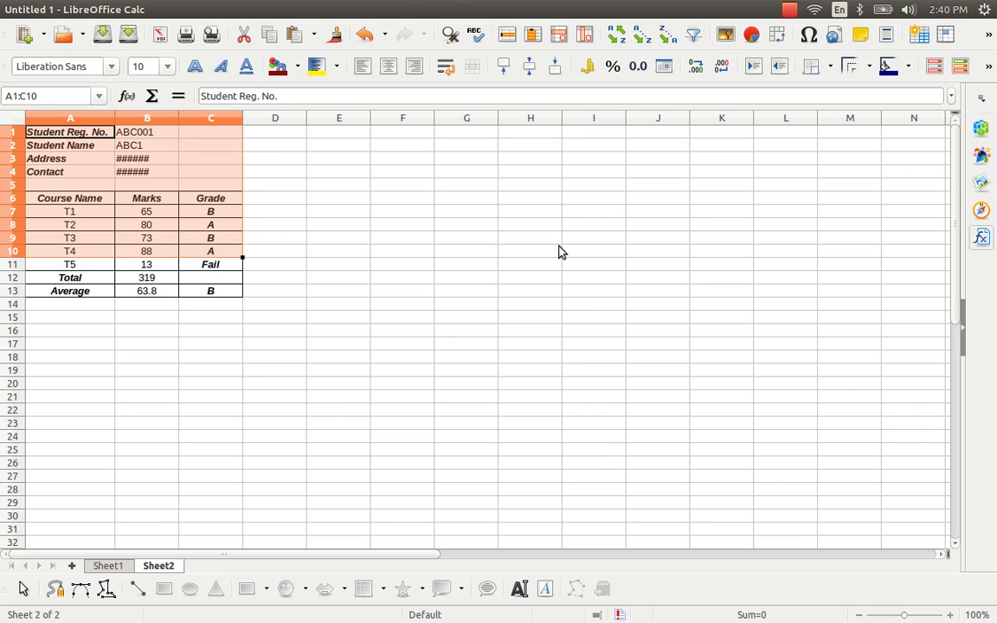
key(ctrl+c)
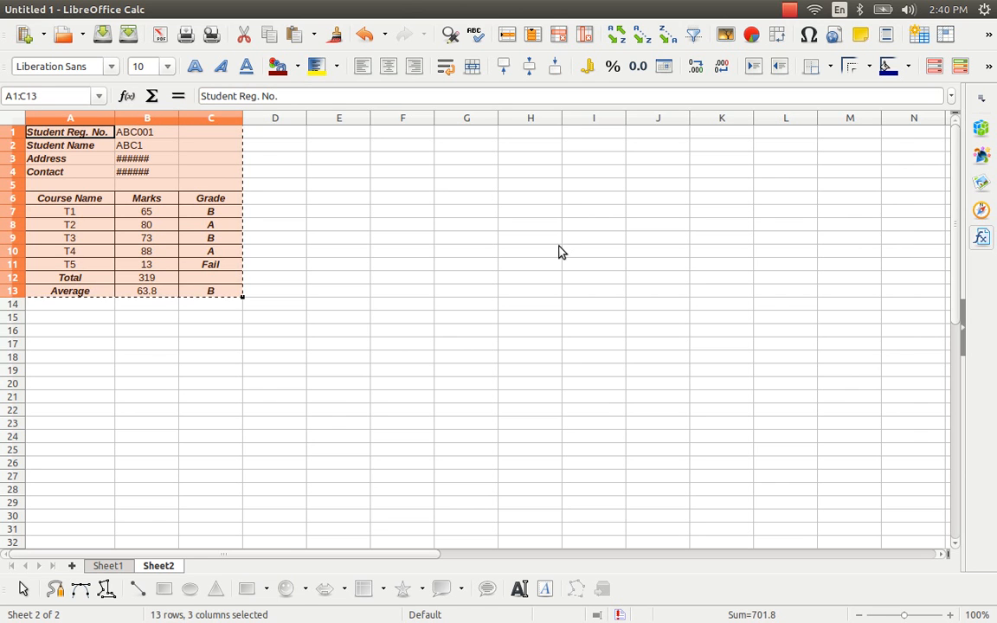
Switch to the Writer document and paste the copied memo cells below the Students Marks Memo heading.
key(alt+Tab)
key(ctrl+v)
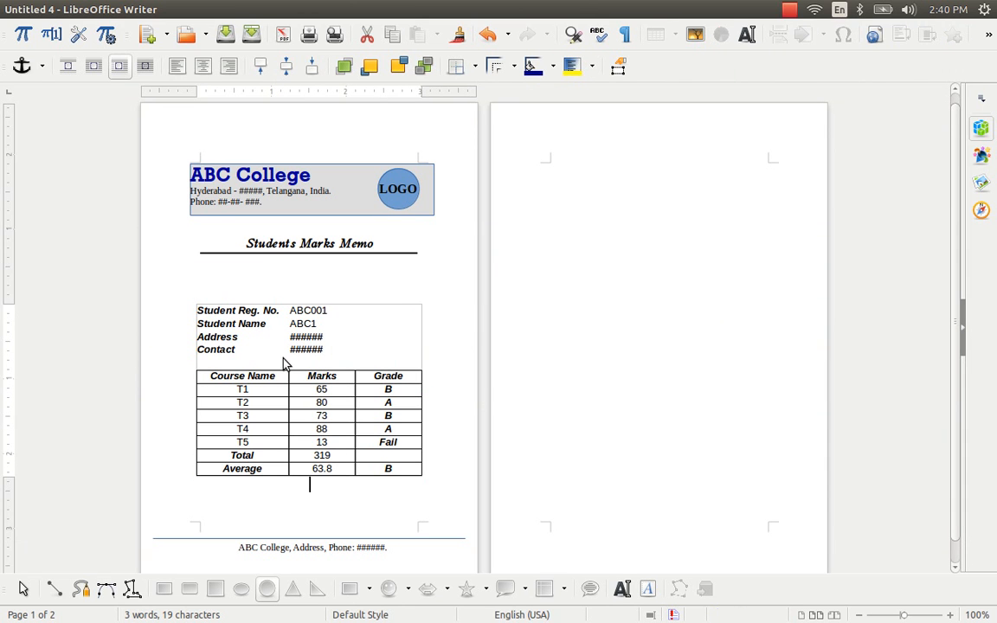
key(Escape)
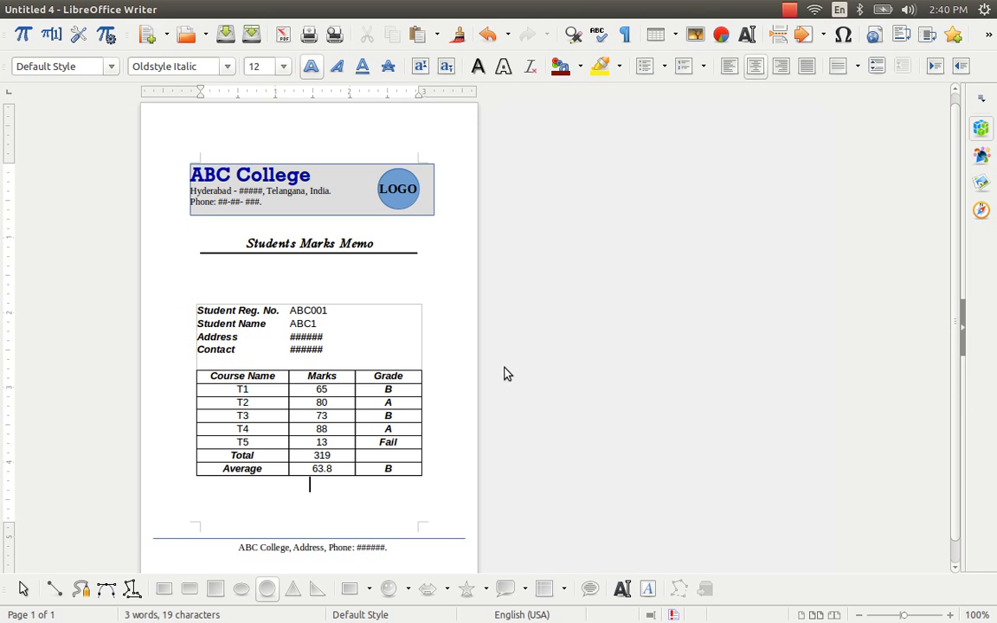
scroll(294, 359, down, 1)
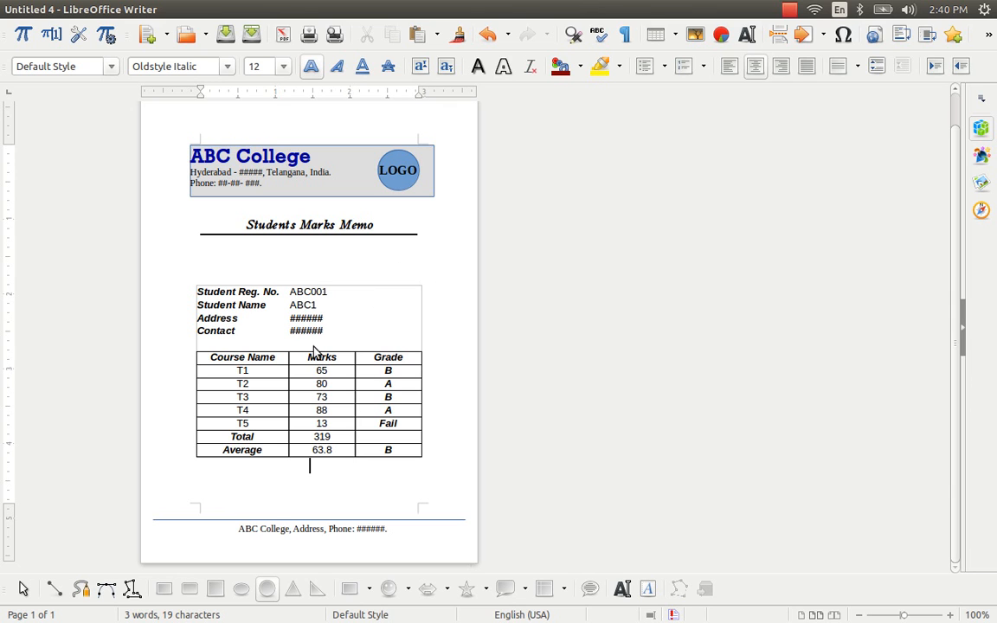
click(257, 376)
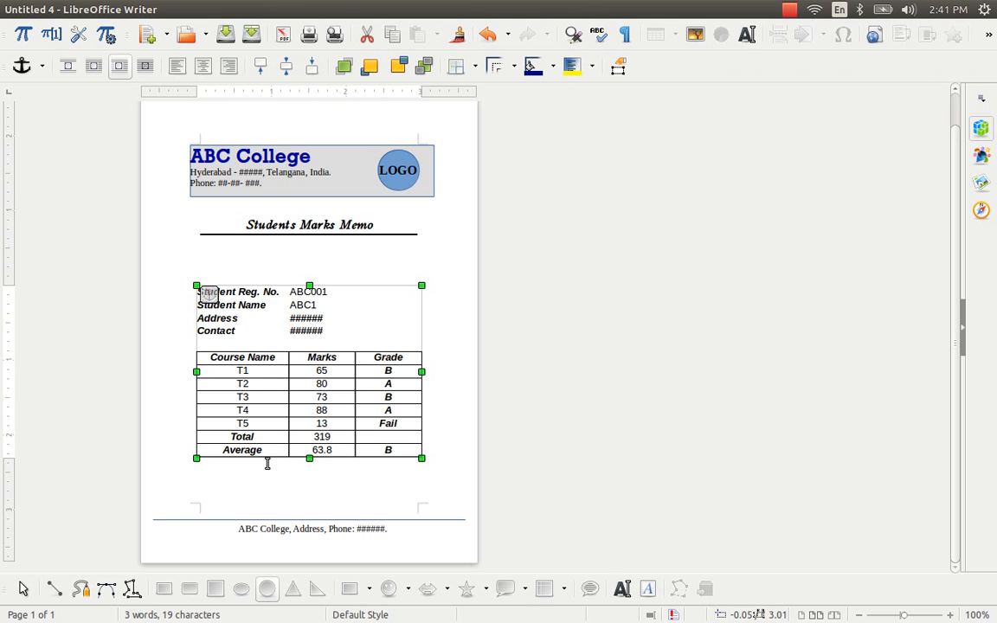
click(402, 472)
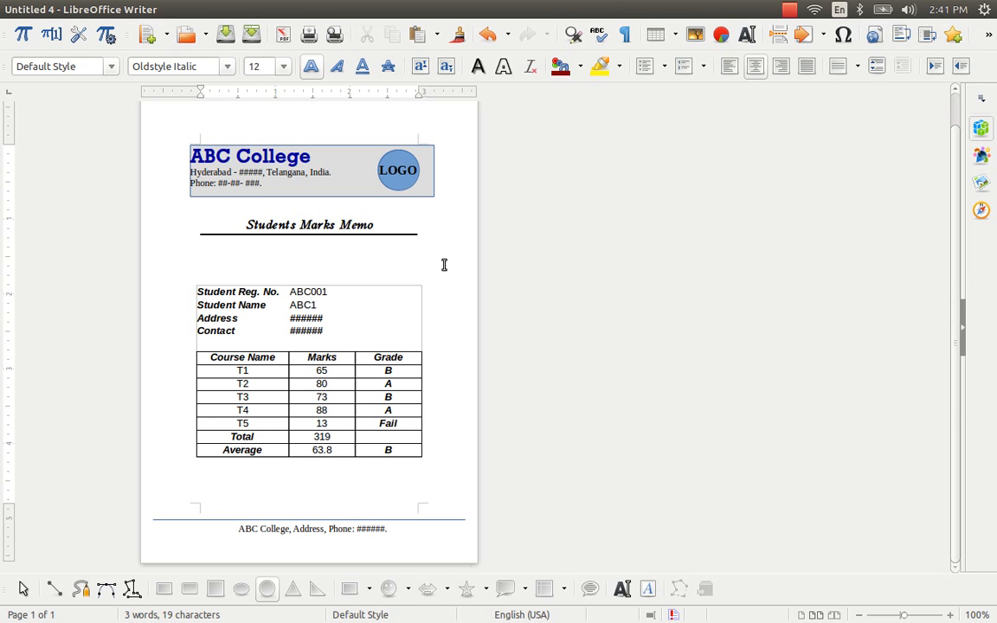
key(alt+f)
key(d)
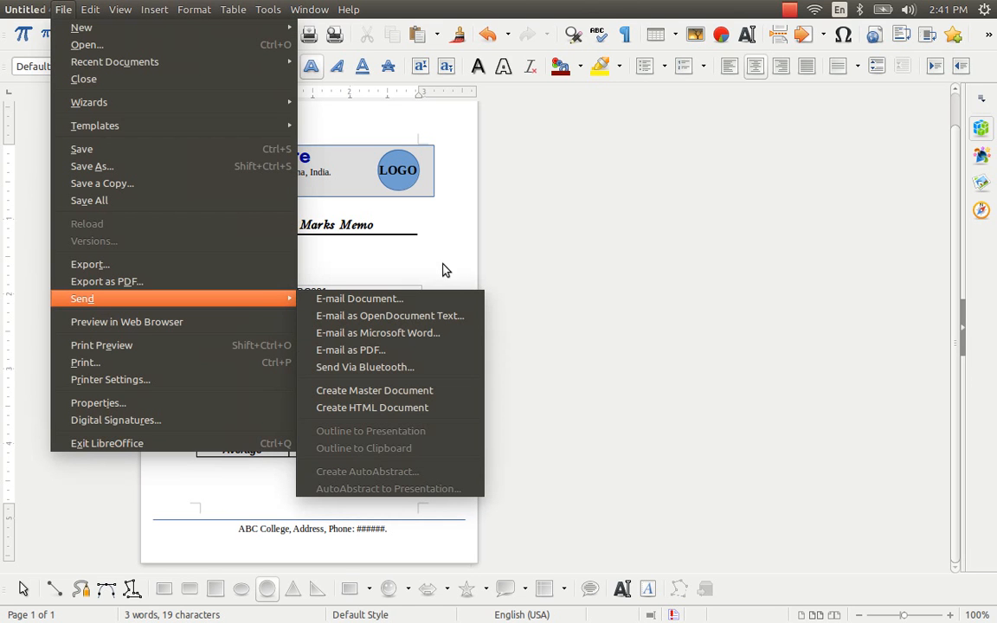
key(Right)
key(Left)
key(Up)
key(Escape)
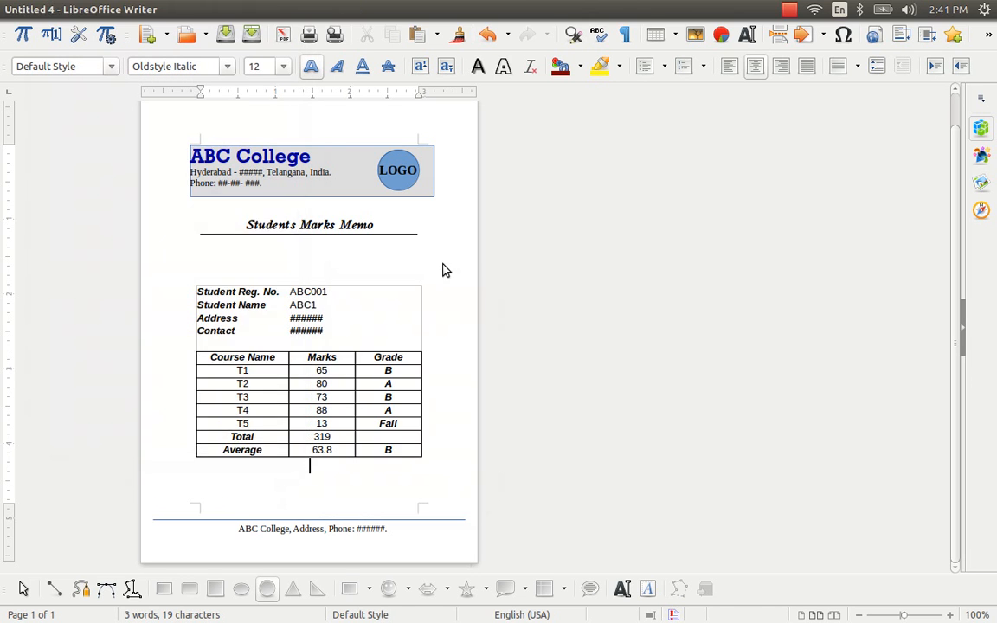
Export the memo document as a PDF named student1 in the Documents folder.
key(Return)
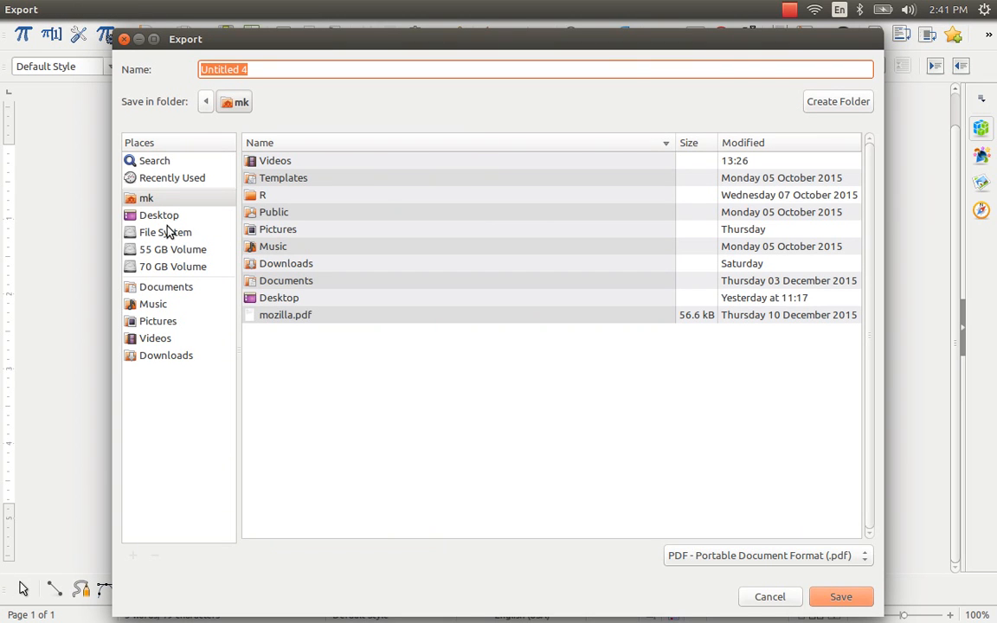
double_click(298, 264)
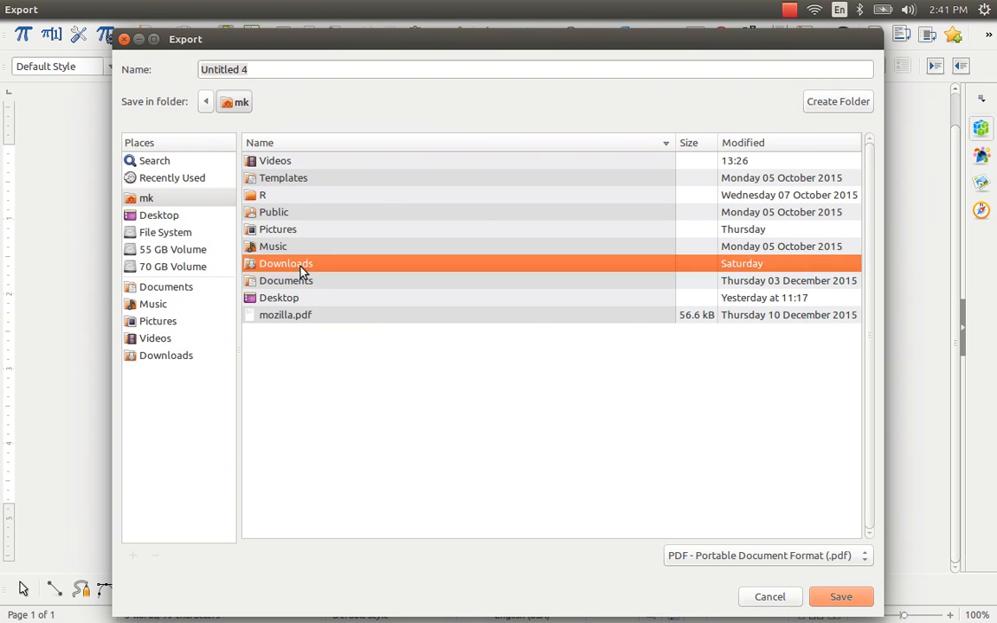
click(233, 112)
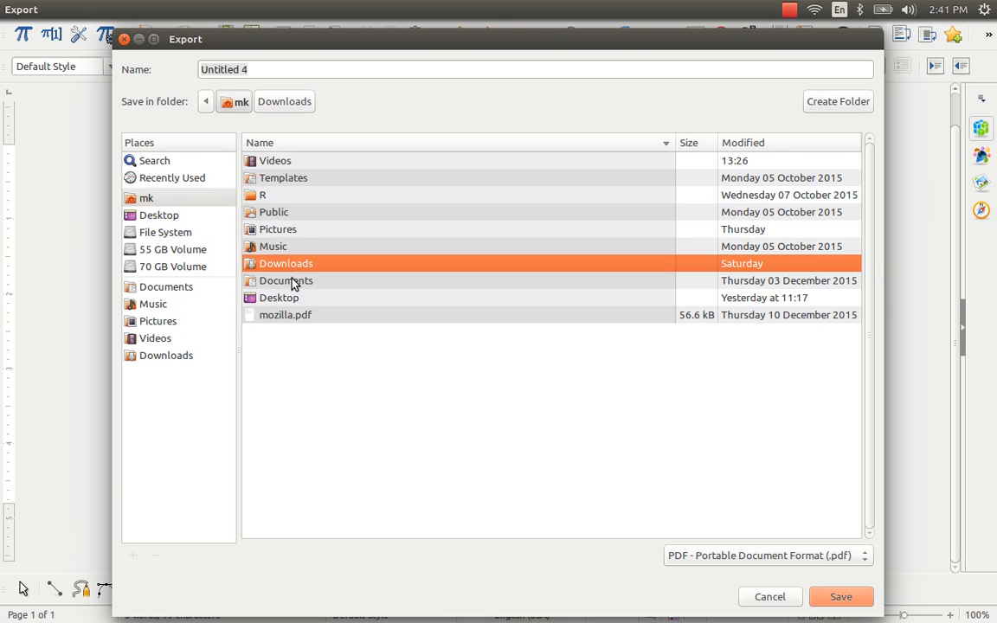
double_click(293, 281)
triple_click(269, 71)
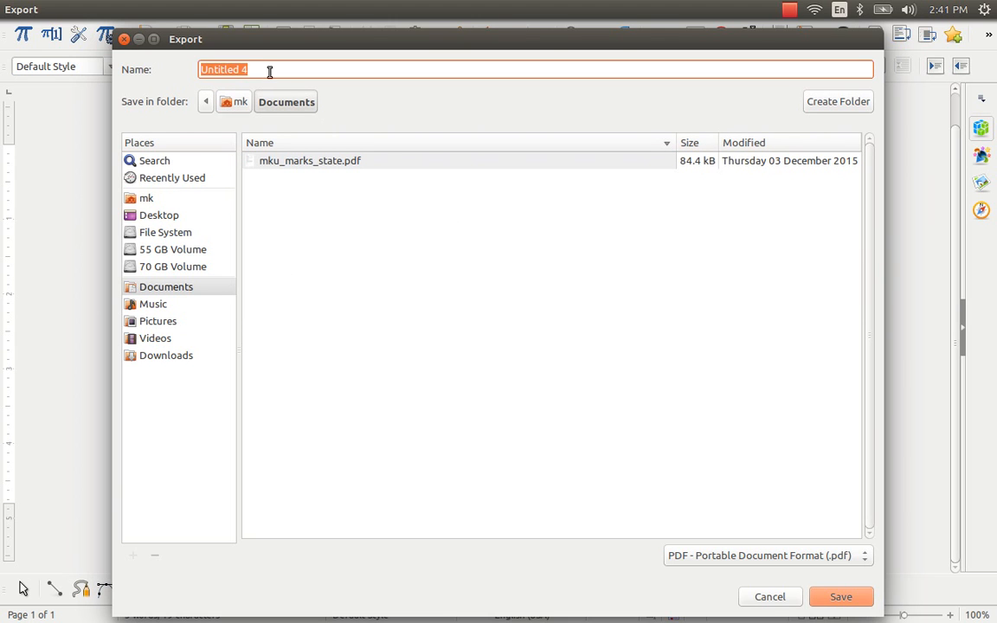
text(student1)
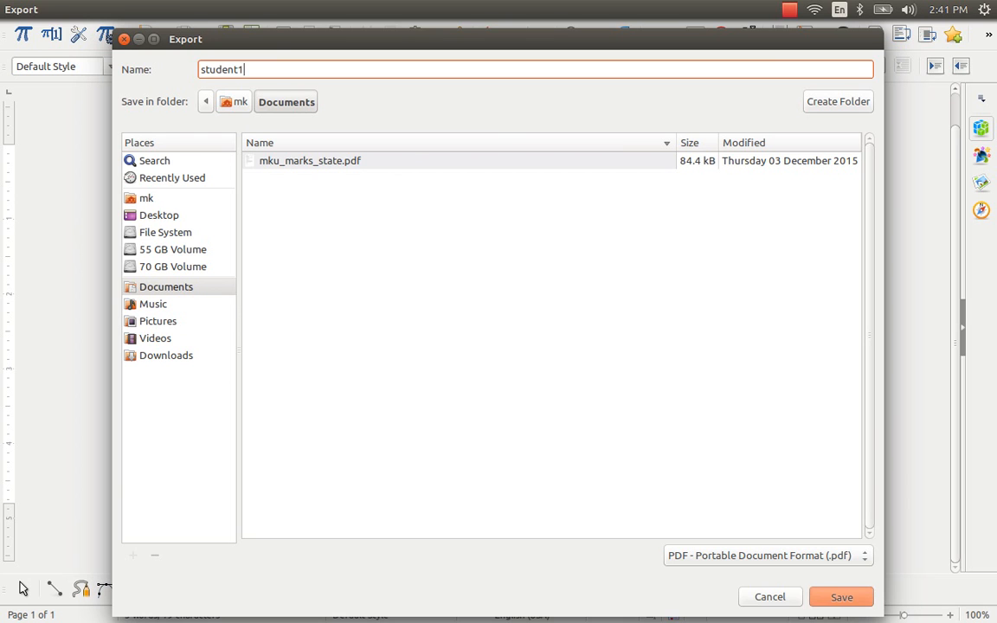
key(Return)
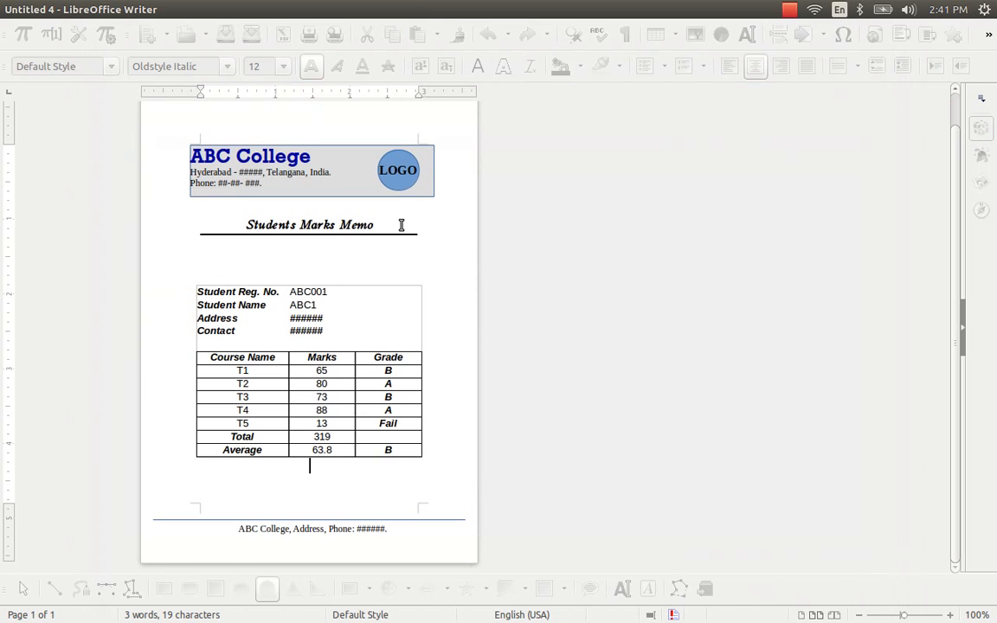
Switch to the file manager and open student1.pdf from the Documents folder.
key(alt+Tab)
key(alt+Tab)
key(alt+Tab)
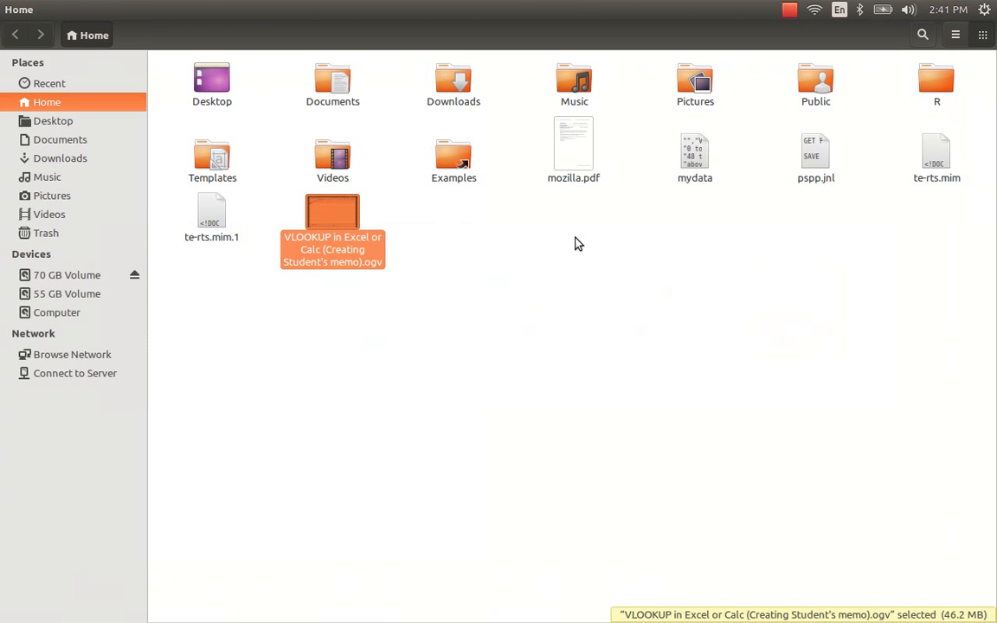
key(Up)
key(Up)
key(Right)
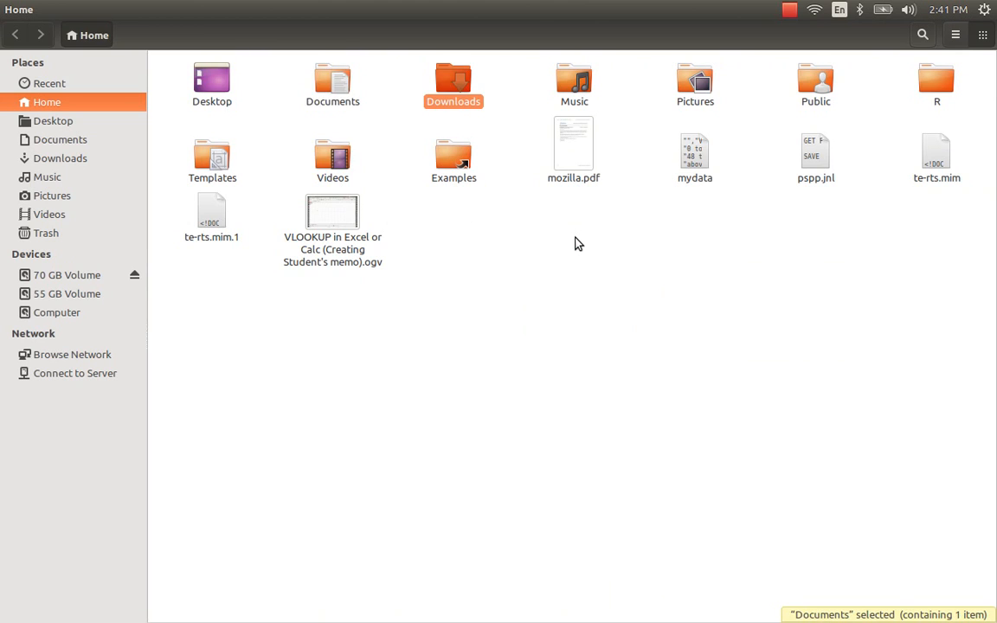
key(Left)
key(Return)
key(Right)
key(Right)
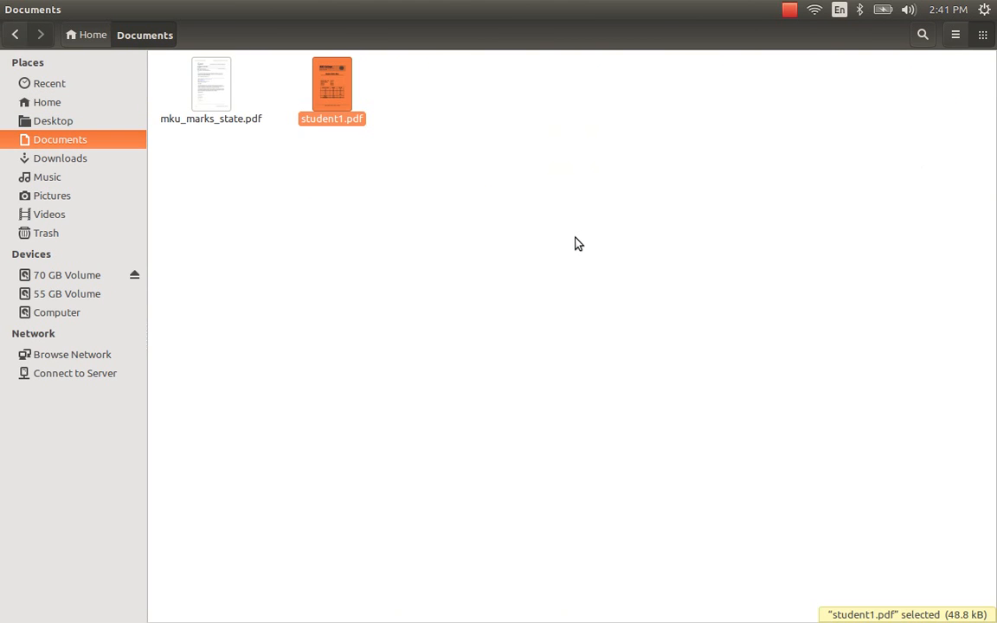
key(Return)
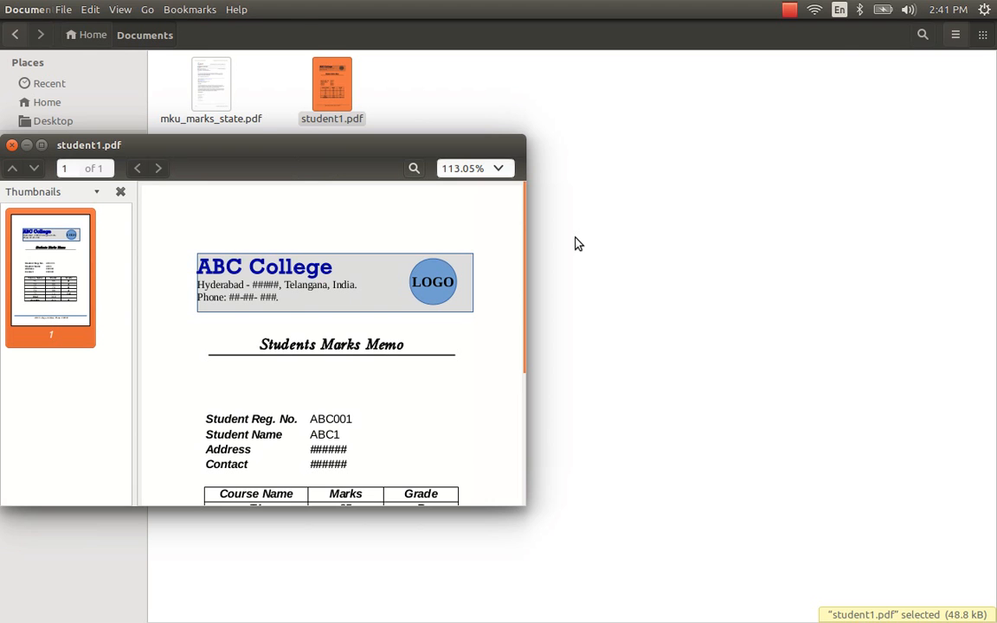
Maximize the student1.pdf window and inspect the exported memo's letterhead, student details and marks table at a readable size.
key(ctrl+super+Up)
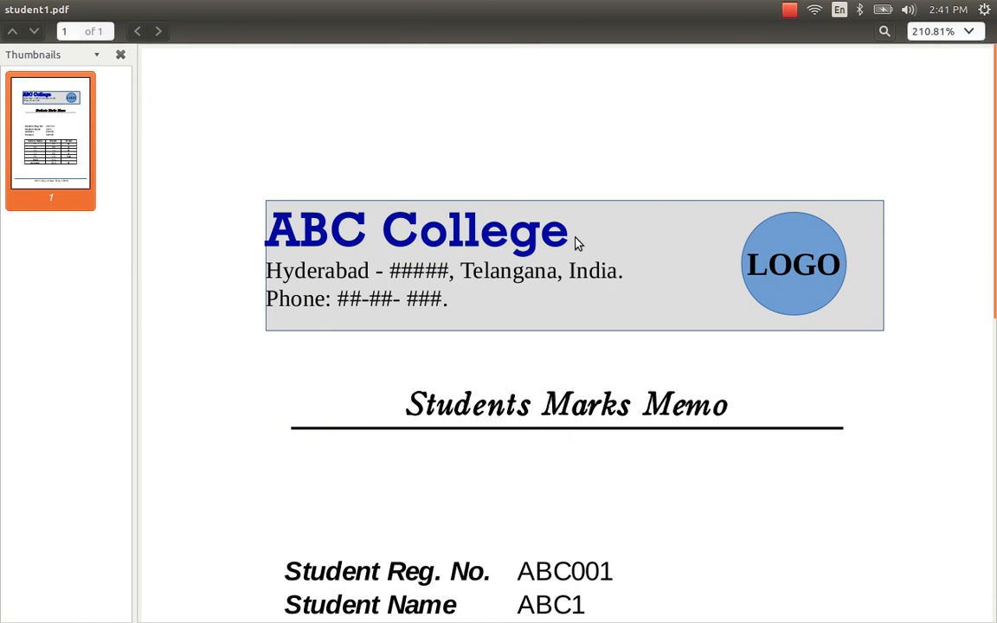
ctrl+scroll(578, 244, down, 4)
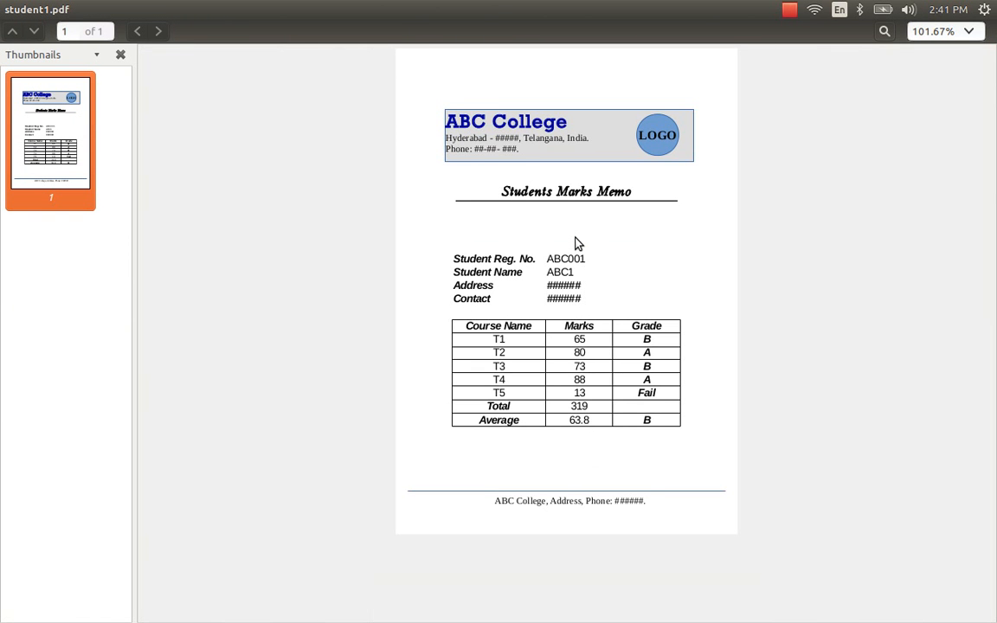
ctrl+scroll(578, 244, up, 2)
scroll(690, 285, up, 1)
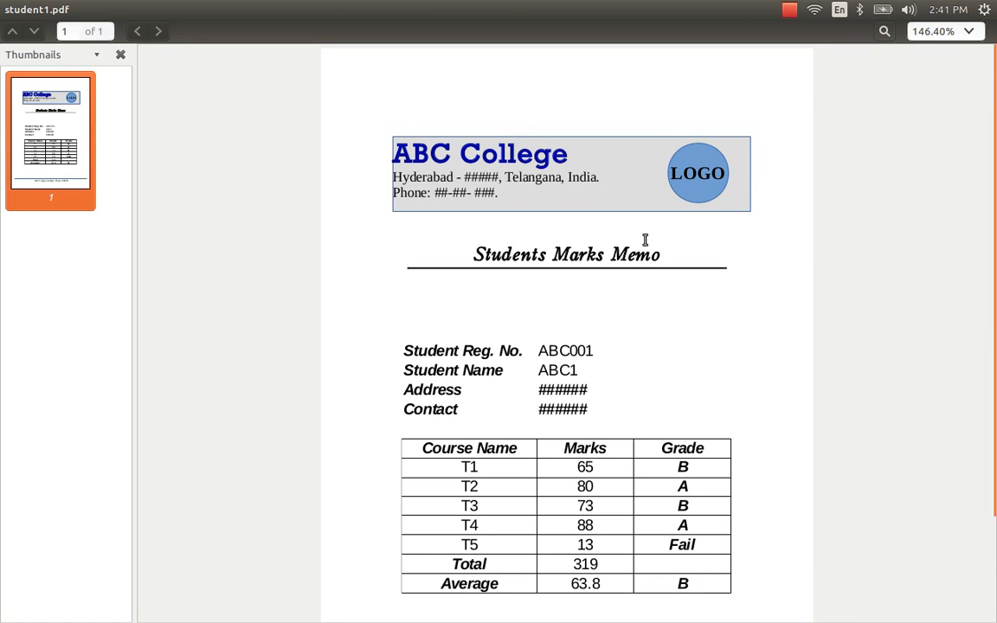
scroll(634, 274, down, 1)
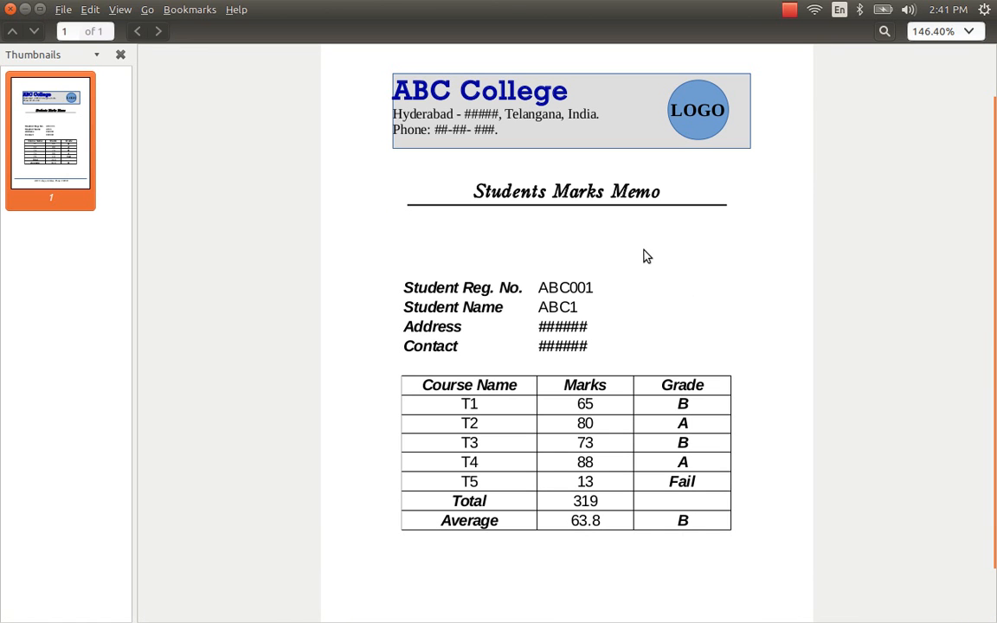
Switch back to the Calc spreadsheet and go to cell A1 of the student marks list on Sheet1.
key(alt+Tab)
key(alt+Tab)
key(alt+Tab)
key(alt+Tab)
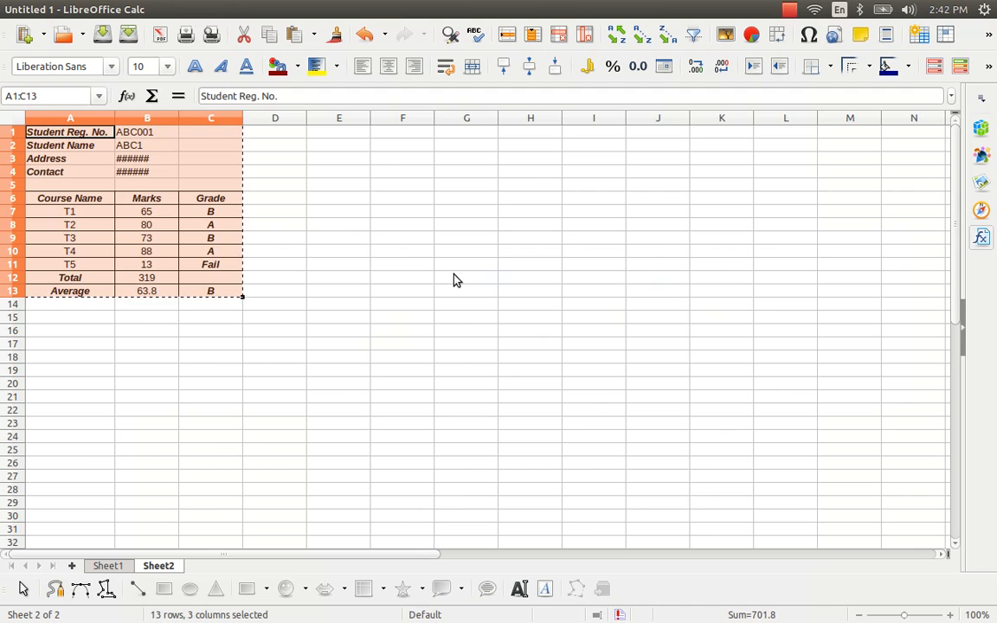
click(264, 224)
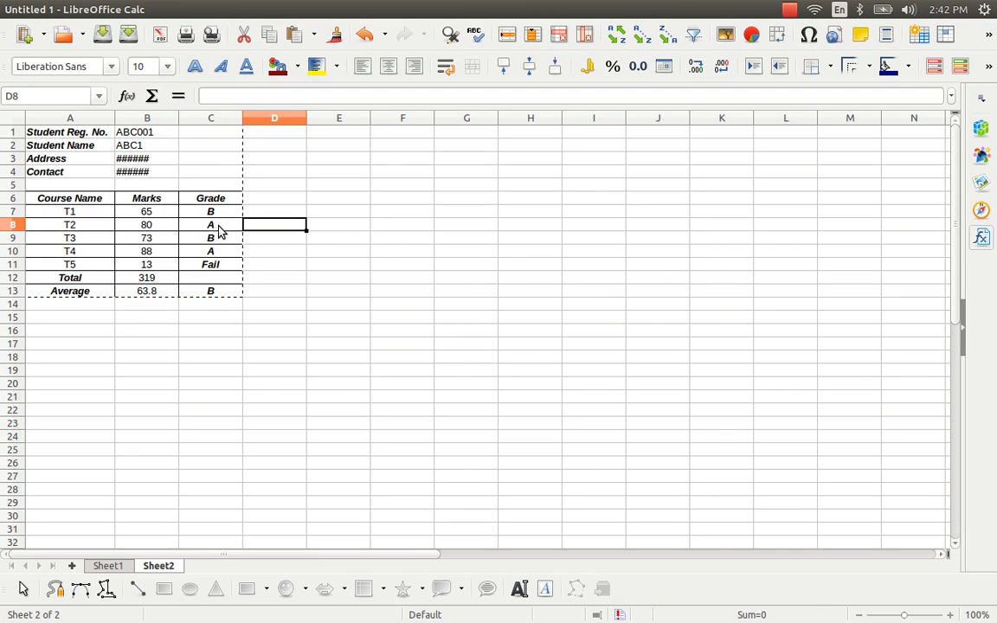
key(ctrl+Page_Up)
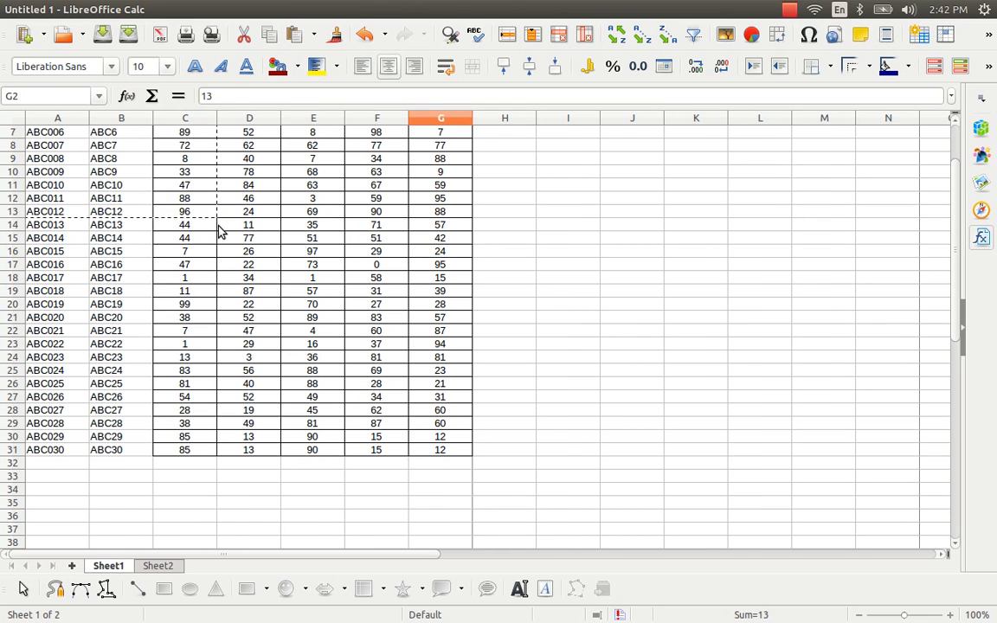
key(ctrl+Home)
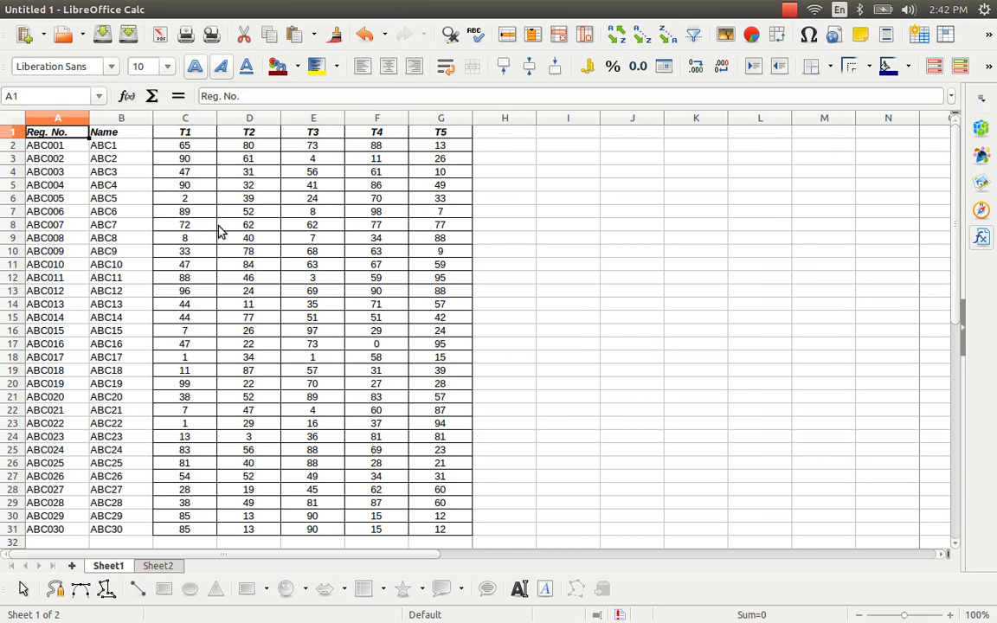
Select the whole student marks table, range A1:G31, on Sheet1.
key(shift+Right)
key(shift+Right)
key(shift+Right)
key(shift+Right)
key(shift+Right)
key(shift+Right)
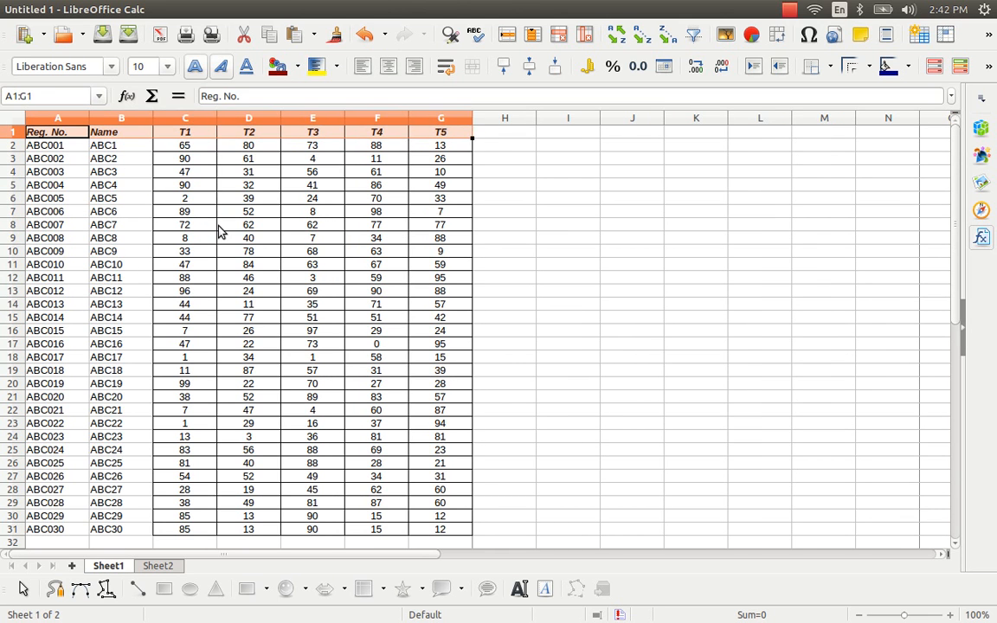
key(shift+Down)
key(shift+Down)
key(shift+Down)
key(shift+Down)
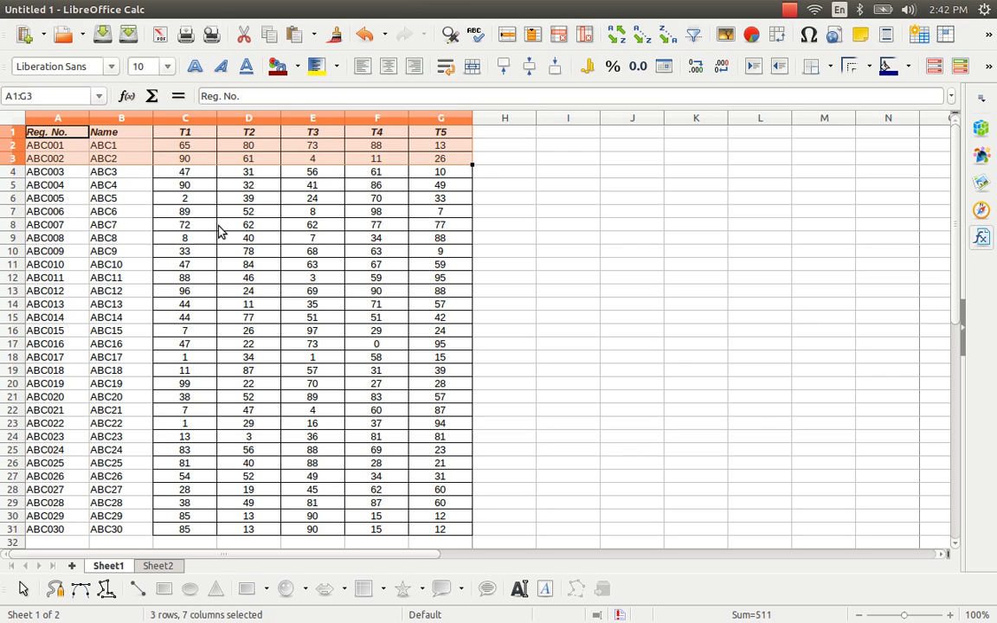
key(shift+Down)
key(shift+Down)
key(shift+Down)
key(shift+Down)
key(shift+Down)
key(shift+Down)
key(shift+Down)
key(shift+Down)
key(shift+Down)
key(shift+Down)
key(shift+Down)
key(shift+Down)
key(shift+Down)
key(shift+Down)
key(shift+Down)
key(shift+Down)
key(shift+Down)
key(shift+Down)
key(shift+Down)
key(shift+Down)
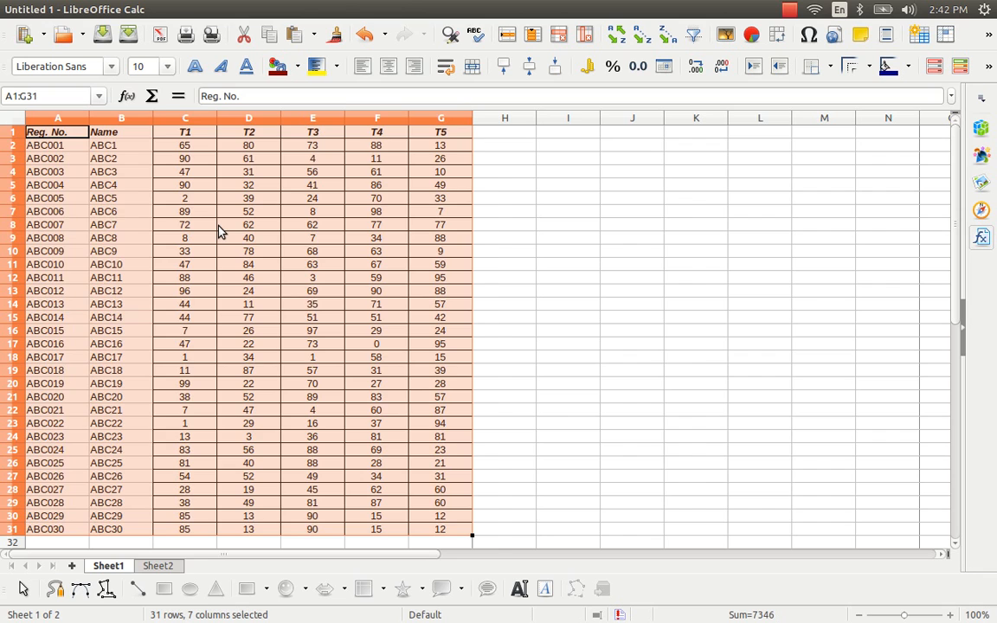
Review the memo on Sheet2, its pasted copy in the Writer document, and the exported student1.pdf in Document Viewer.
key(ctrl+Page_Down)
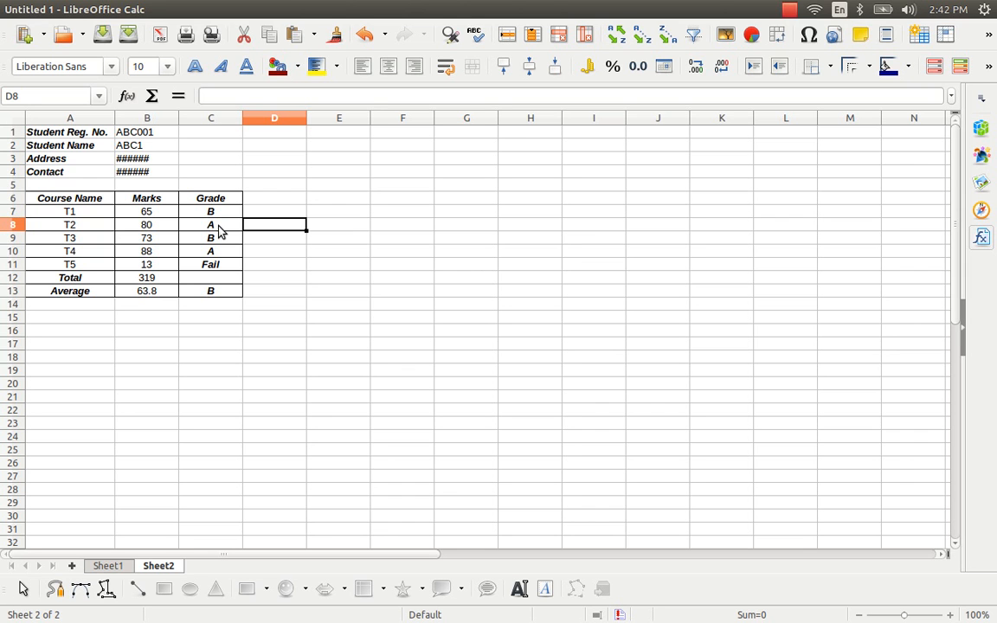
key(alt+Tab)
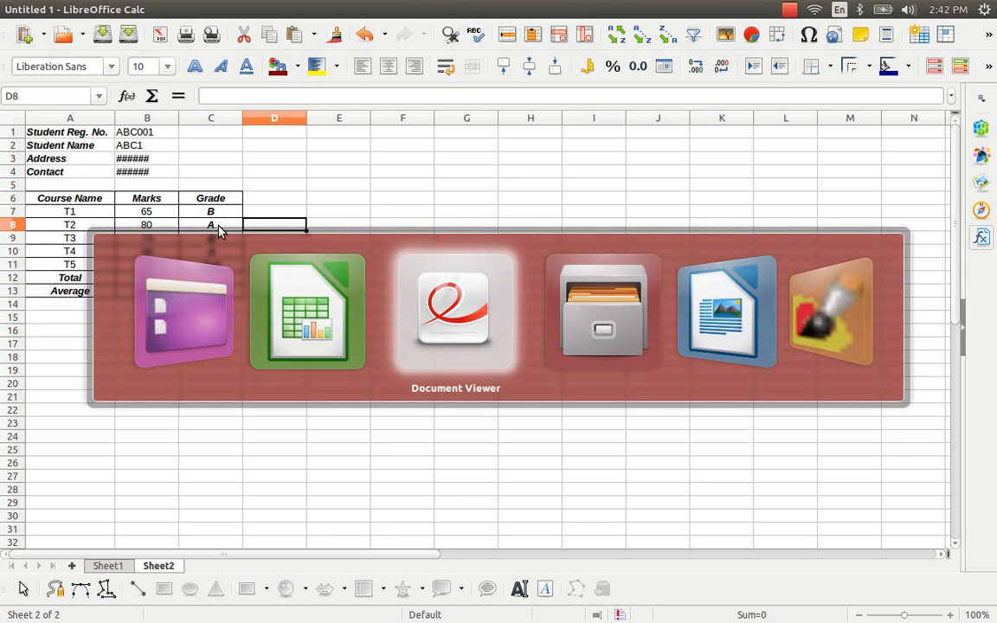
key(alt+Tab)
key(alt+Tab)
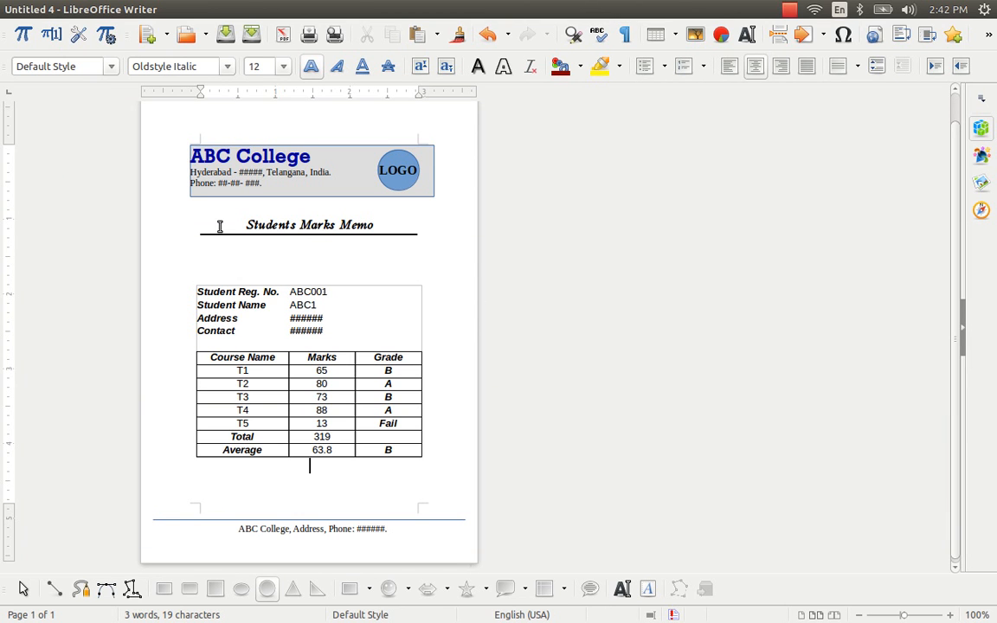
key(alt+Tab)
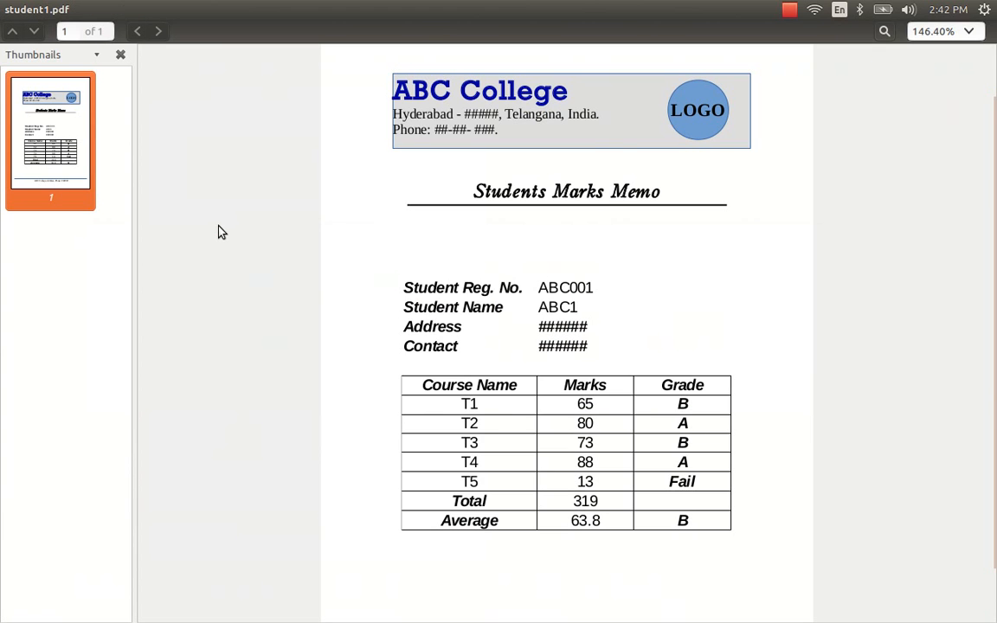